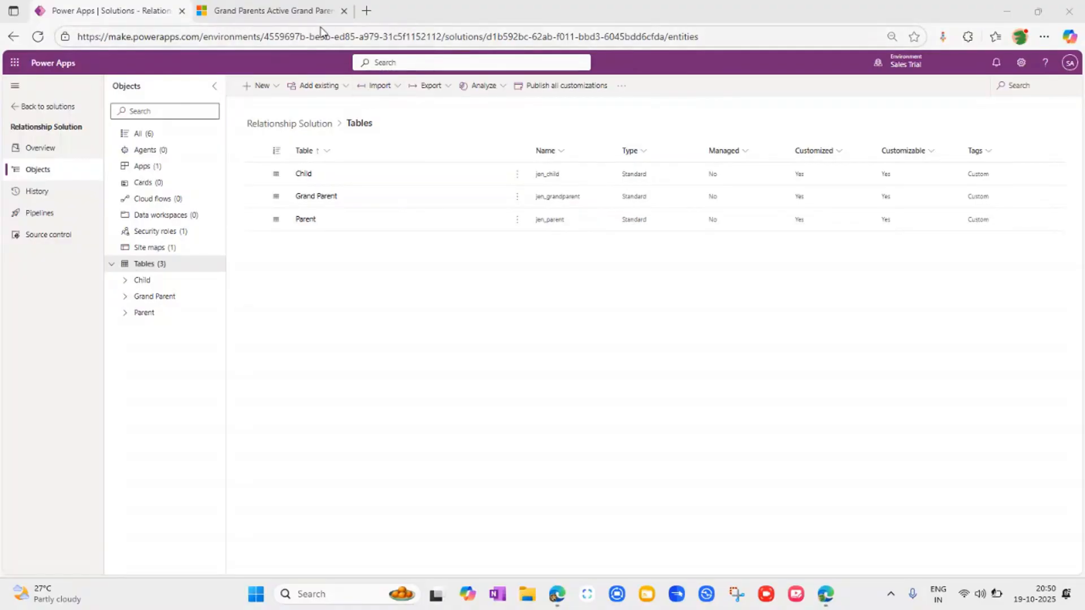
# Glance at the Grand Parents list in the Relationship Test App, and open the Parent table's one-to-many relationship with Child.
pyautogui.click(296, 17)
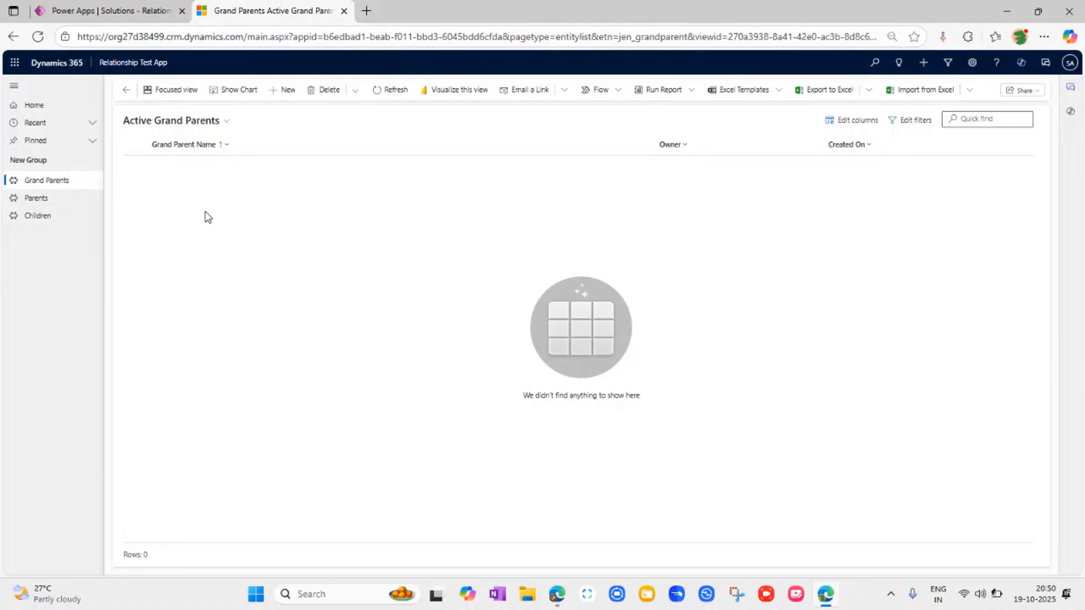
pyautogui.click(116, 12)
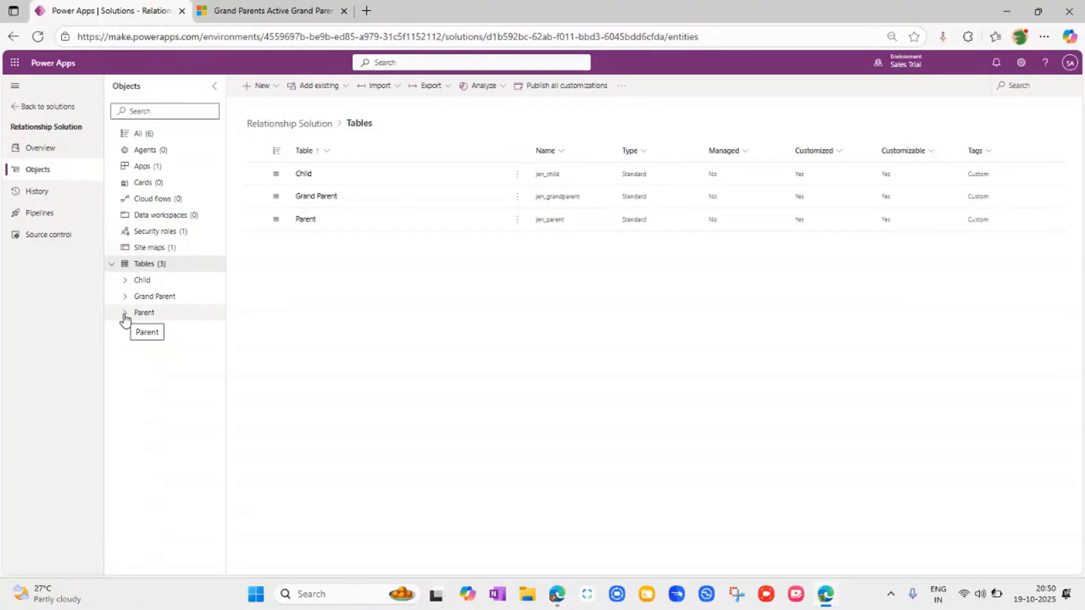
pyautogui.click(124, 314)
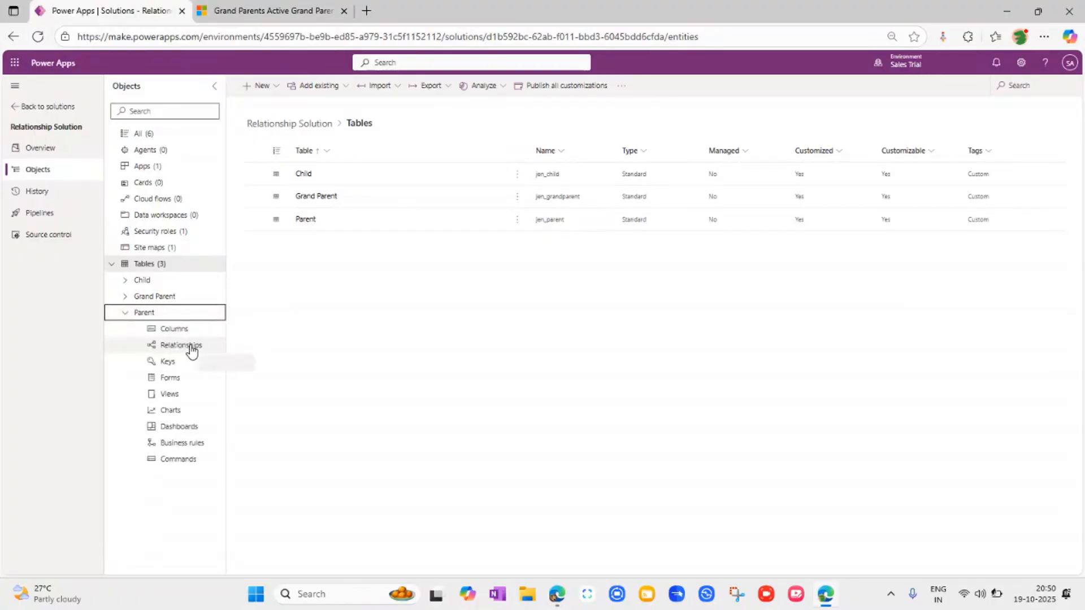
pyautogui.click(192, 351)
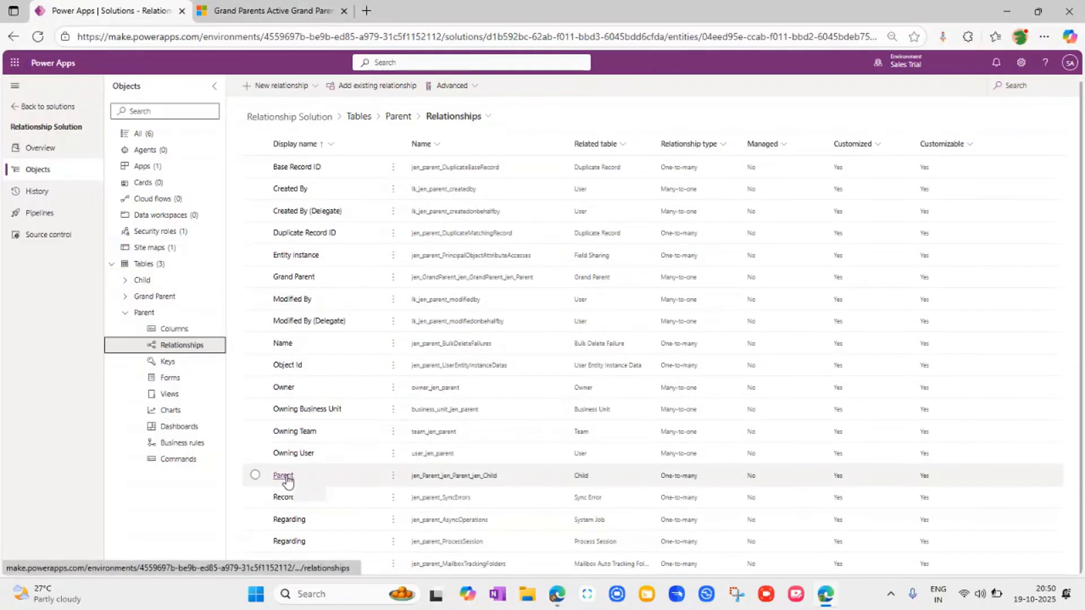
pyautogui.click(254, 476)
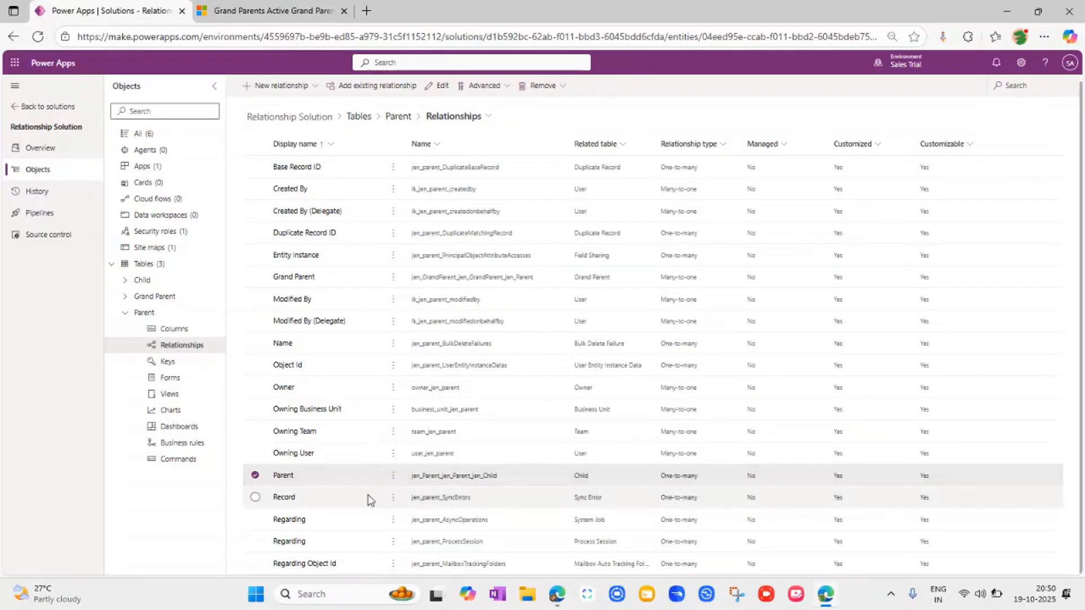
pyautogui.click(284, 475)
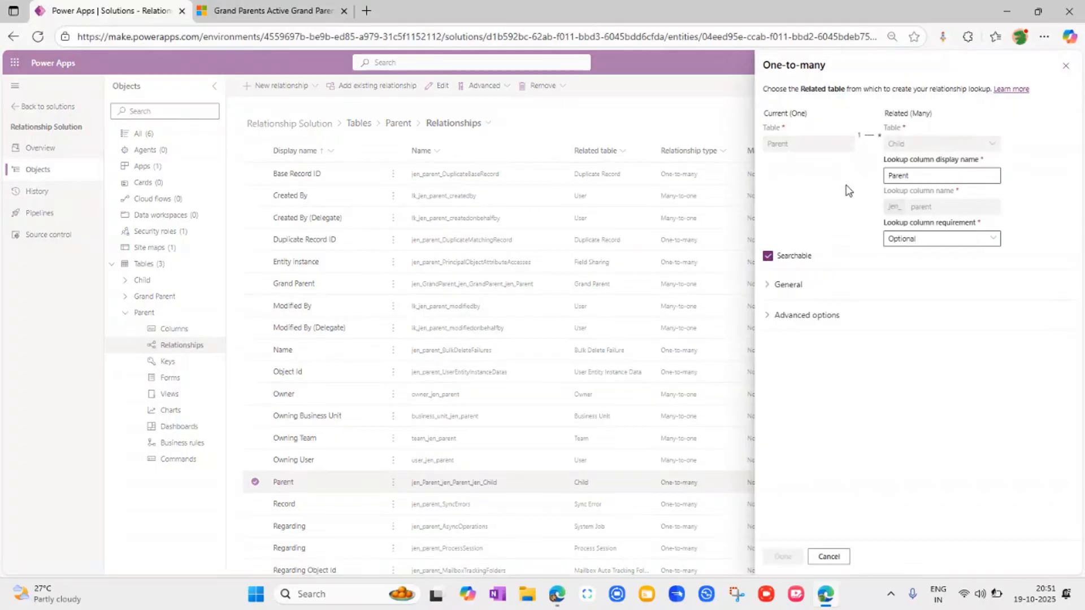
# Expand the relationship's advanced options and review the available behavior types and their descriptions.
pyautogui.click(771, 323)
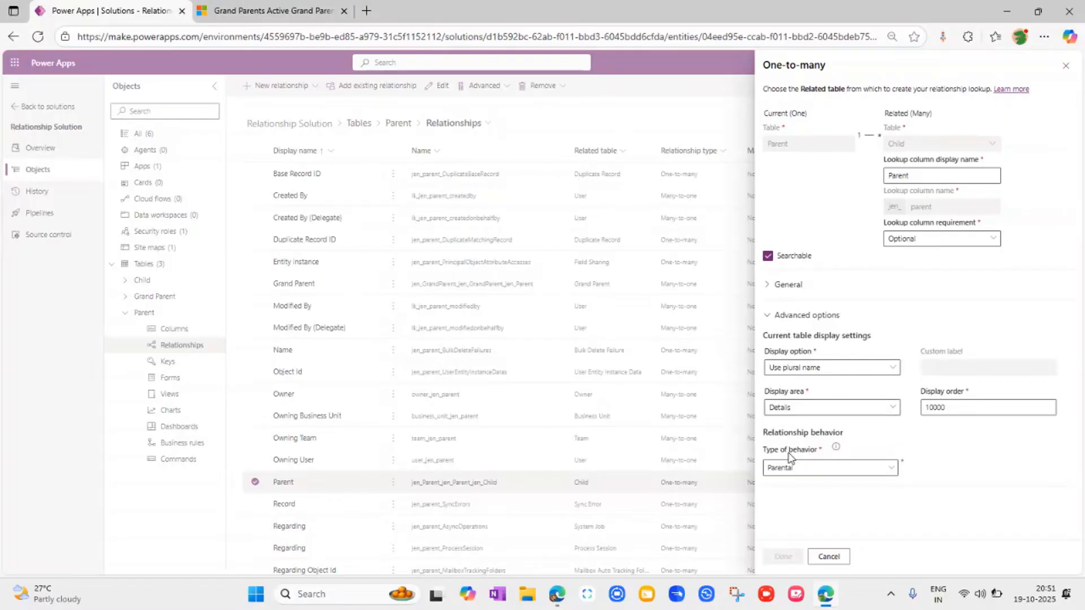
pyautogui.click(889, 467)
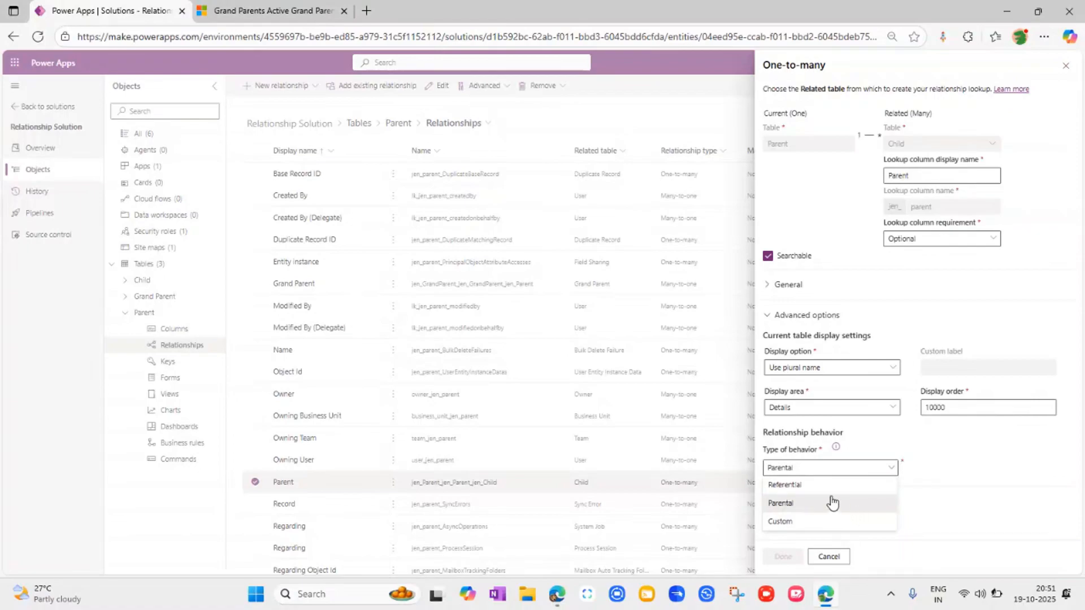
pyautogui.click(835, 449)
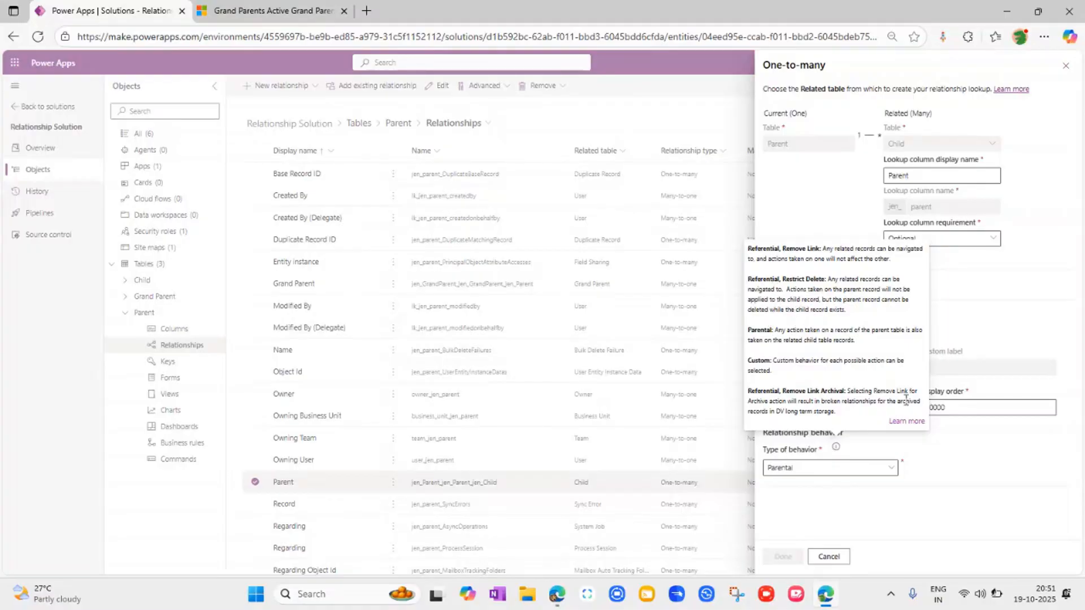
pyautogui.click(951, 451)
# Try the Referential behavior type and review its delete options and the behavior descriptions.
pyautogui.click(891, 468)
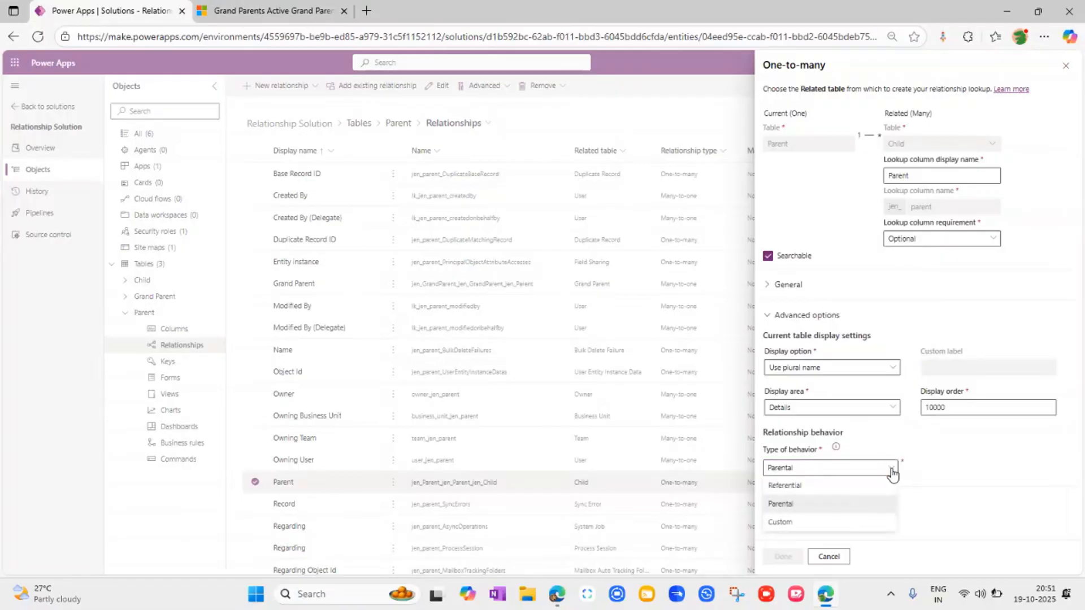
pyautogui.click(845, 489)
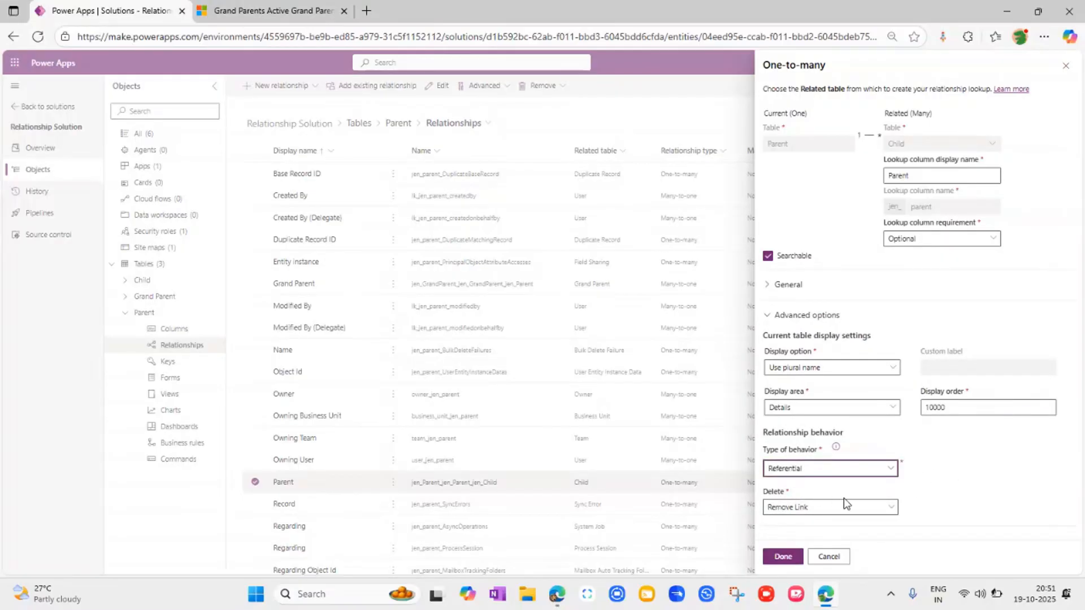
pyautogui.click(888, 506)
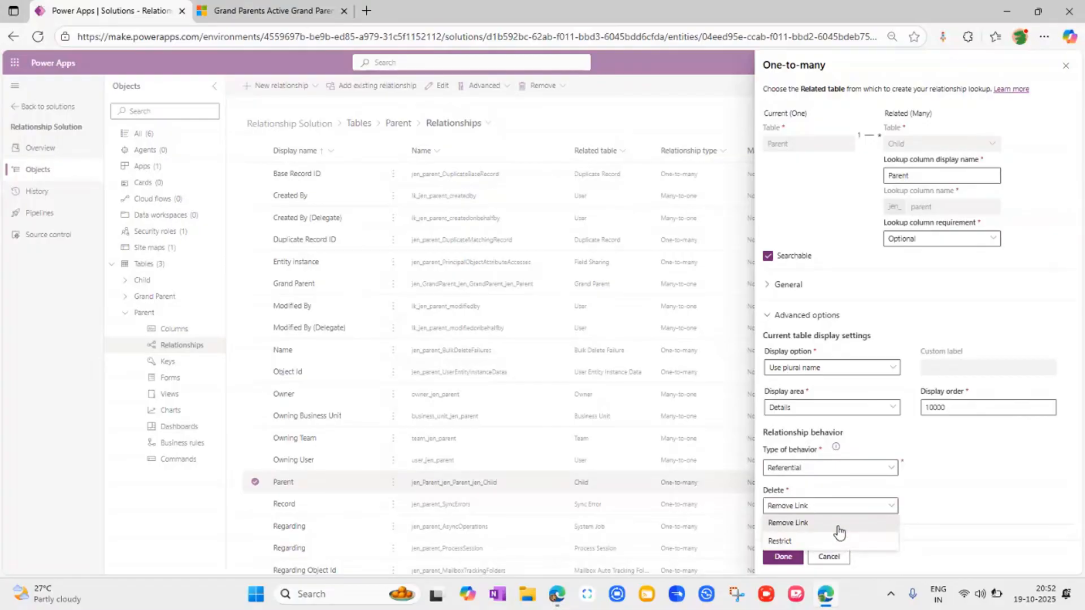
pyautogui.click(933, 490)
pyautogui.click(837, 448)
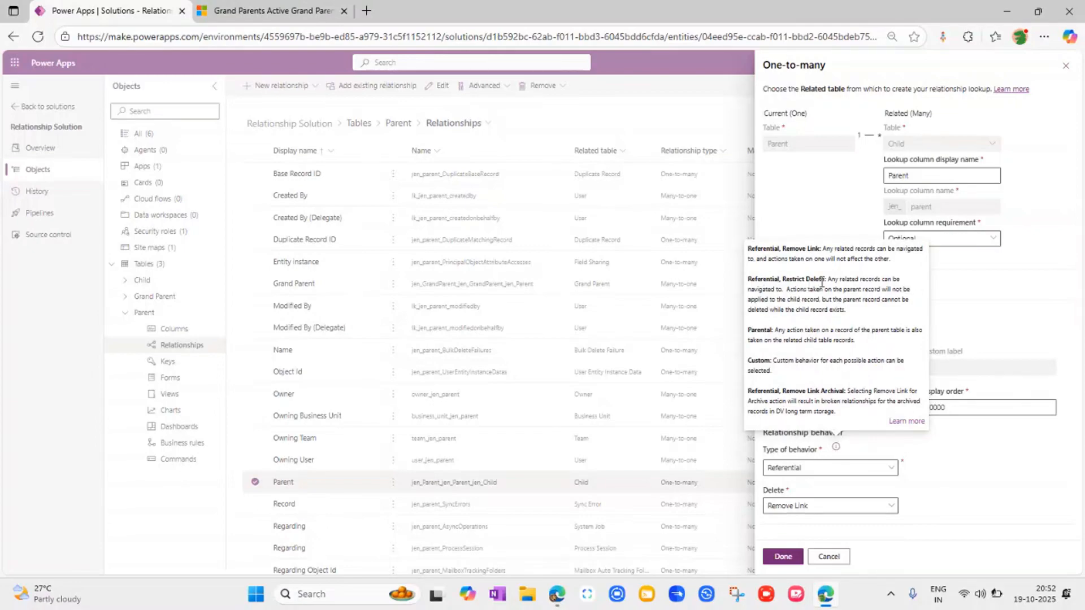
pyautogui.click(1038, 338)
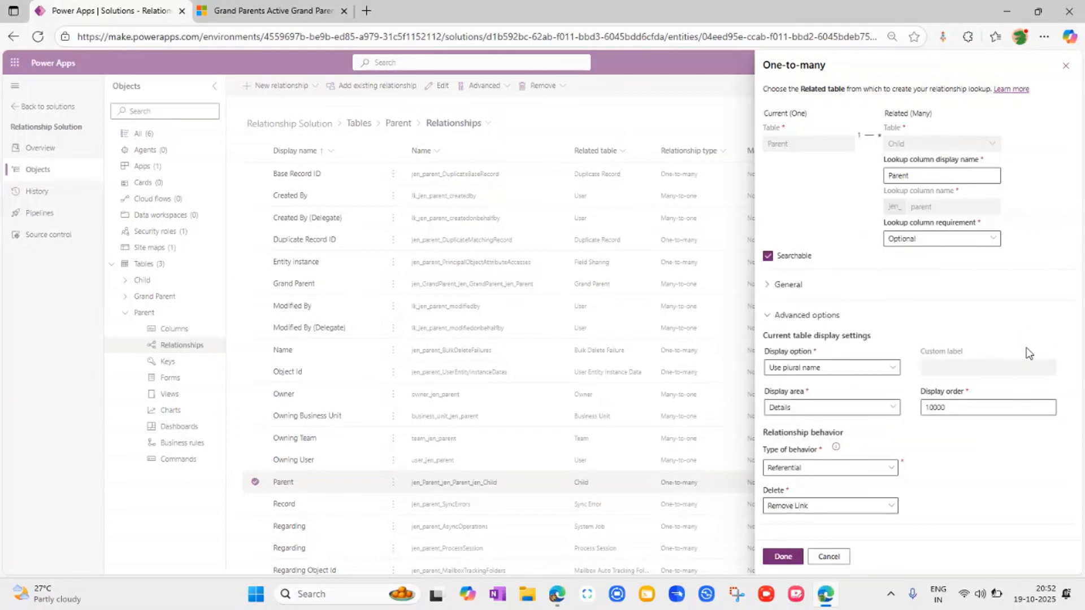
# Set the Parent–Child relationship's type of behavior to Custom and show its individual cascade settings.
pyautogui.click(884, 468)
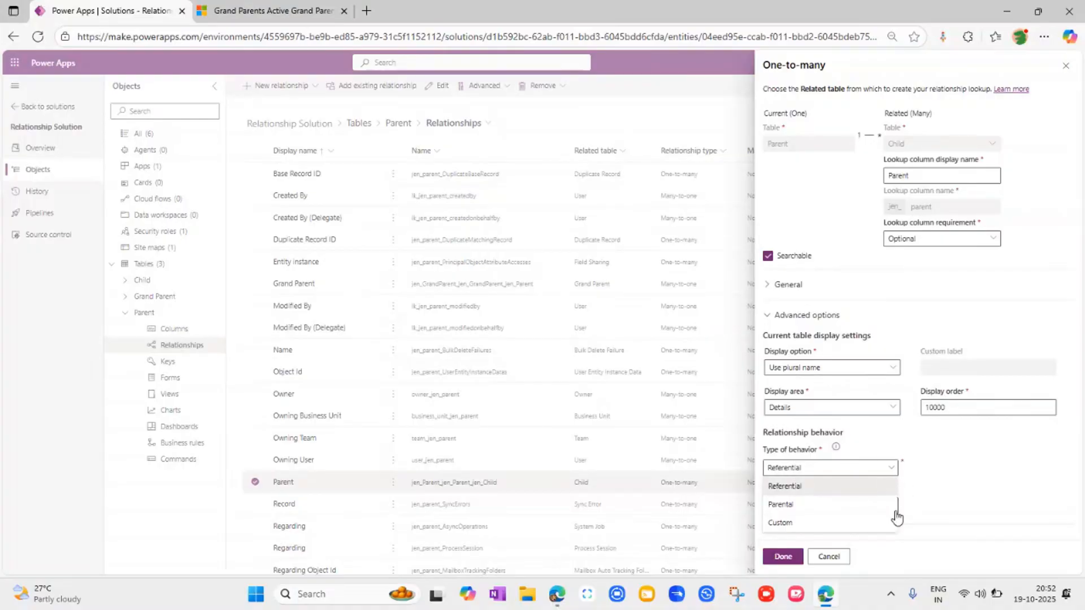
pyautogui.click(868, 524)
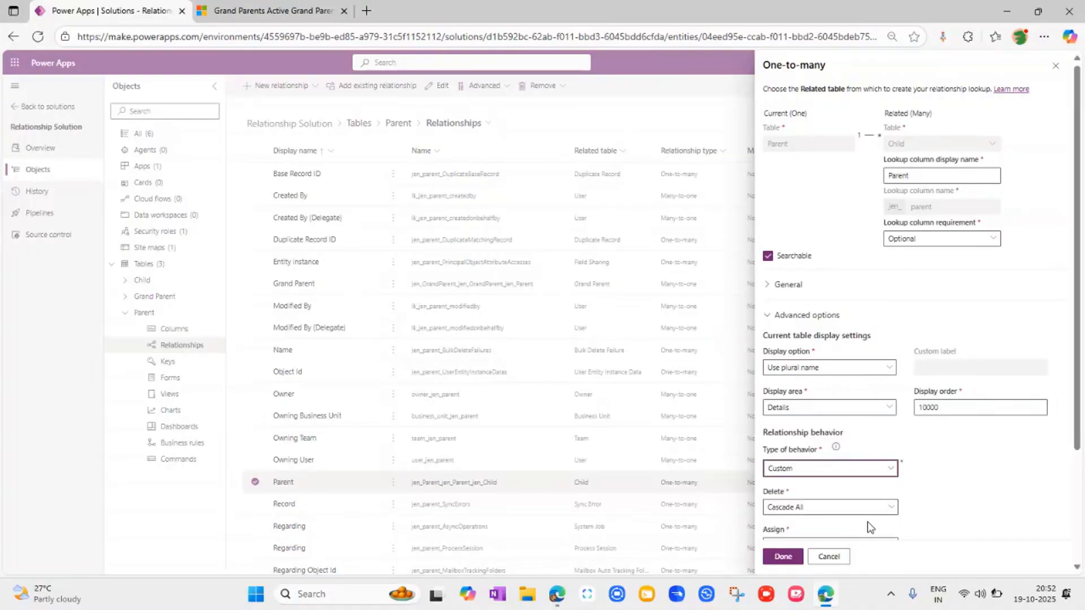
pyautogui.scroll(-3, 997, 477)
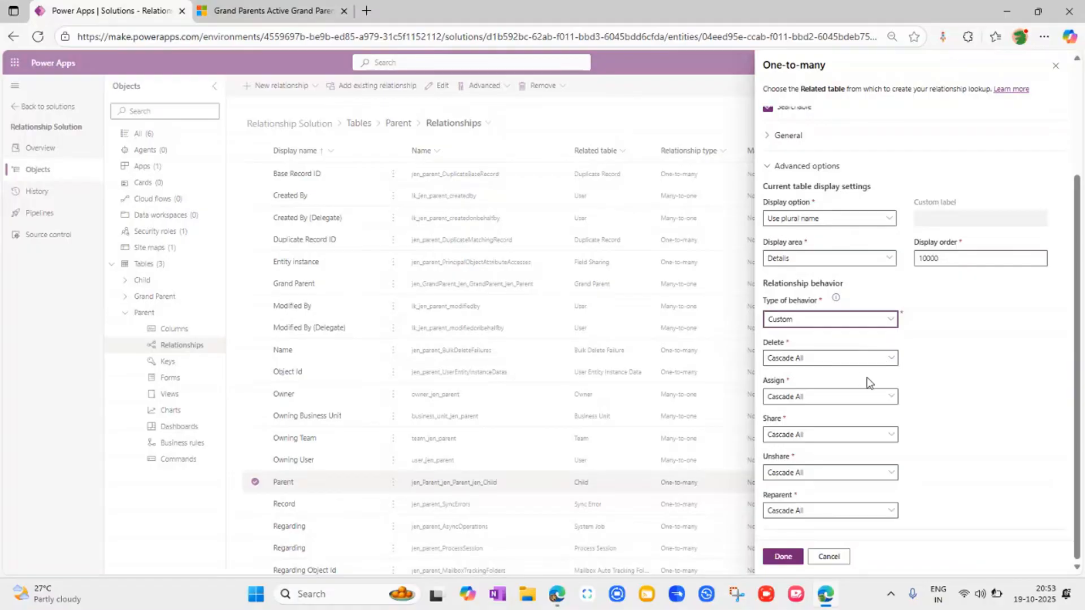
# Try the Assign behavior with Cascade User-Owned and with Cascade None.
pyautogui.click(887, 395)
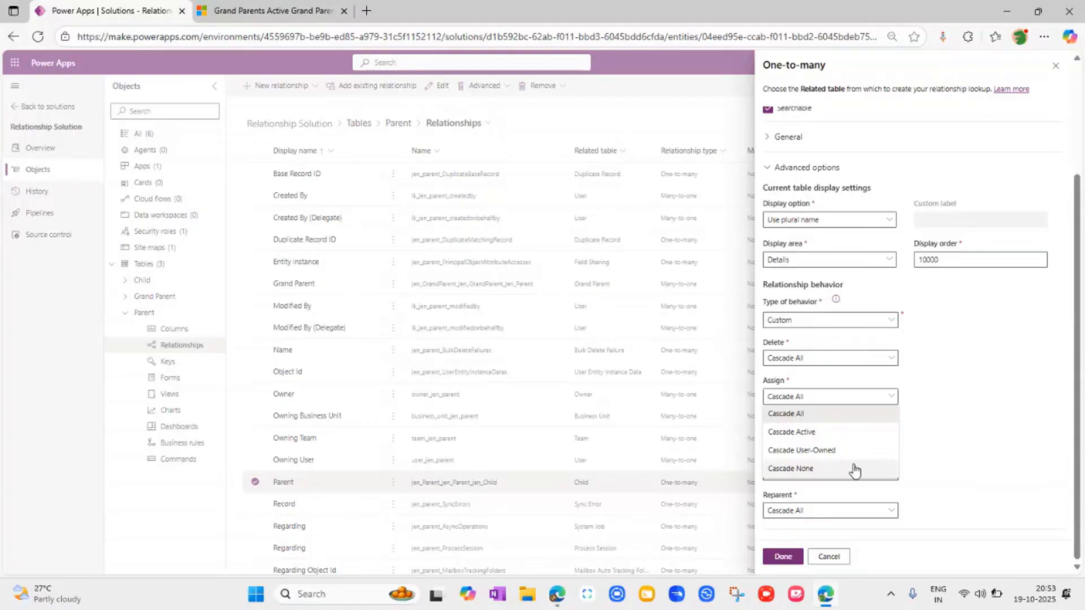
pyautogui.click(830, 452)
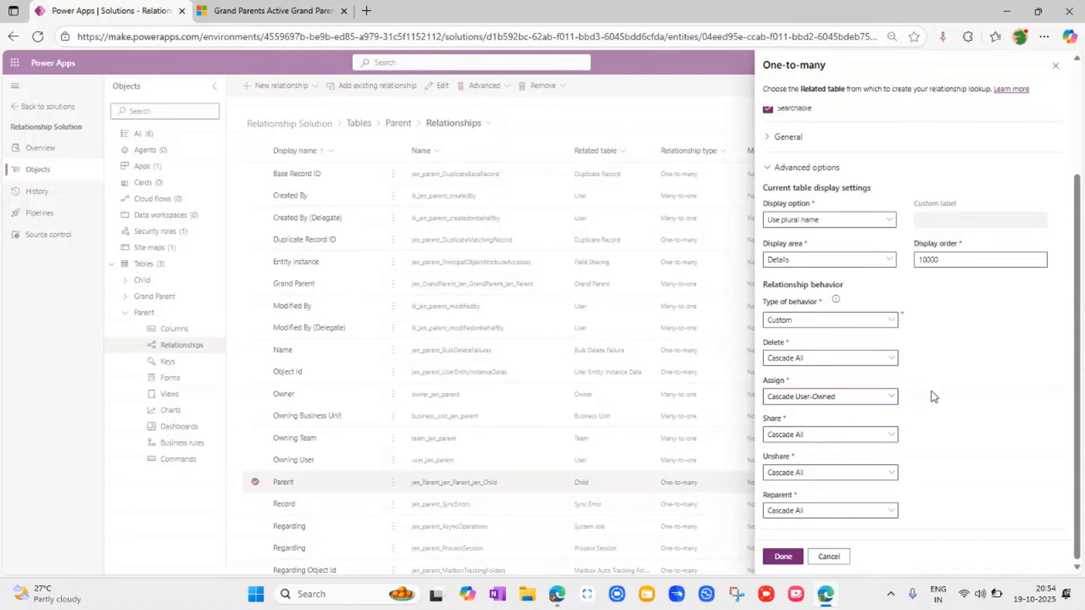
pyautogui.click(890, 396)
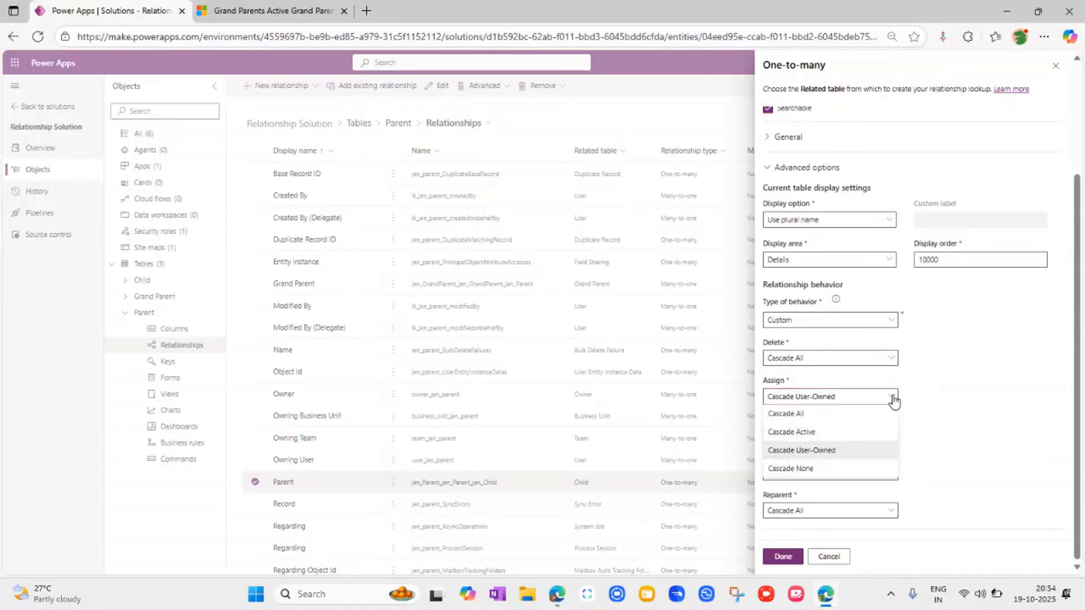
pyautogui.click(828, 470)
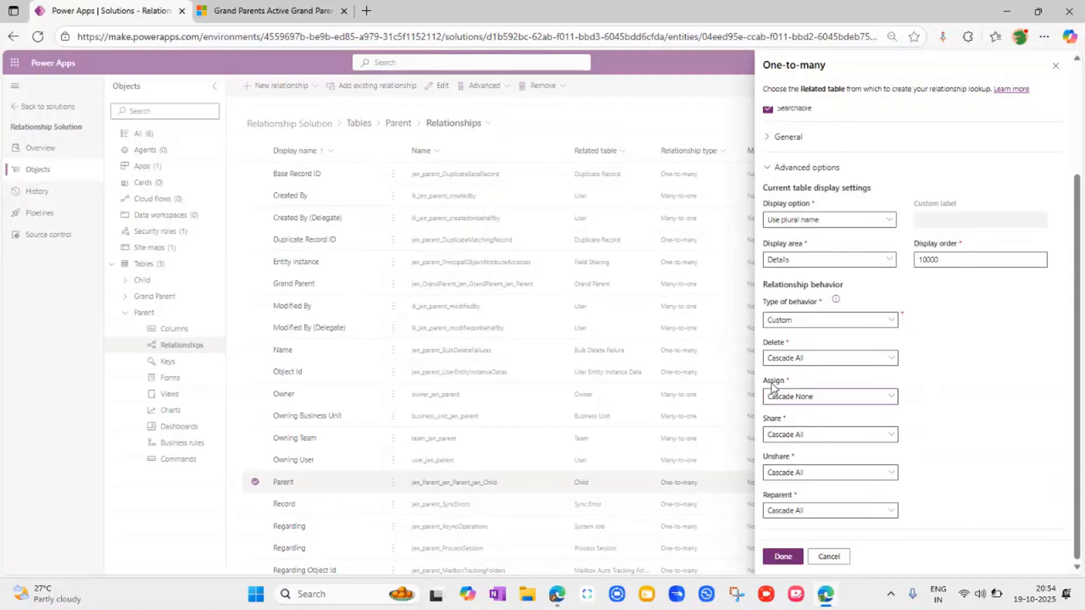
pyautogui.click(890, 397)
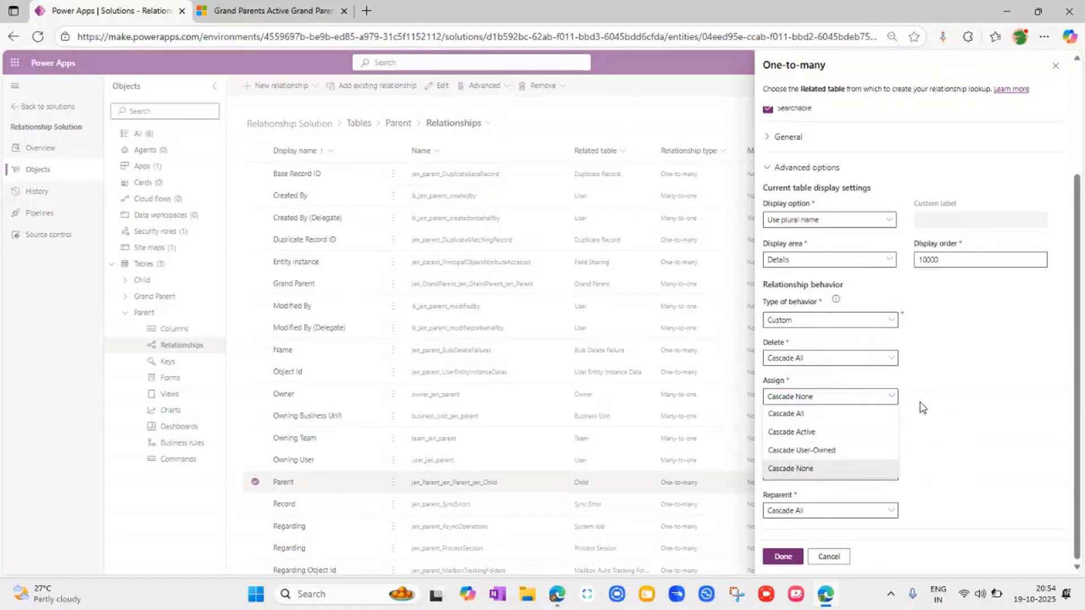
pyautogui.click(907, 403)
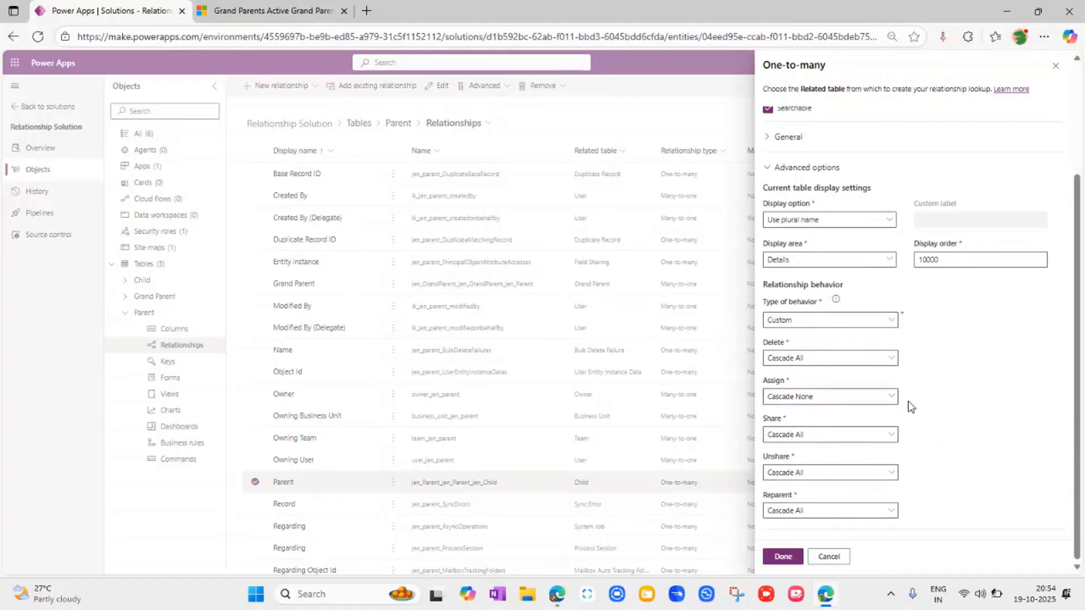
# Review the options offered for the Share, Unshare, Reparent and Delete behaviors without changing them.
pyautogui.click(886, 440)
pyautogui.click(950, 444)
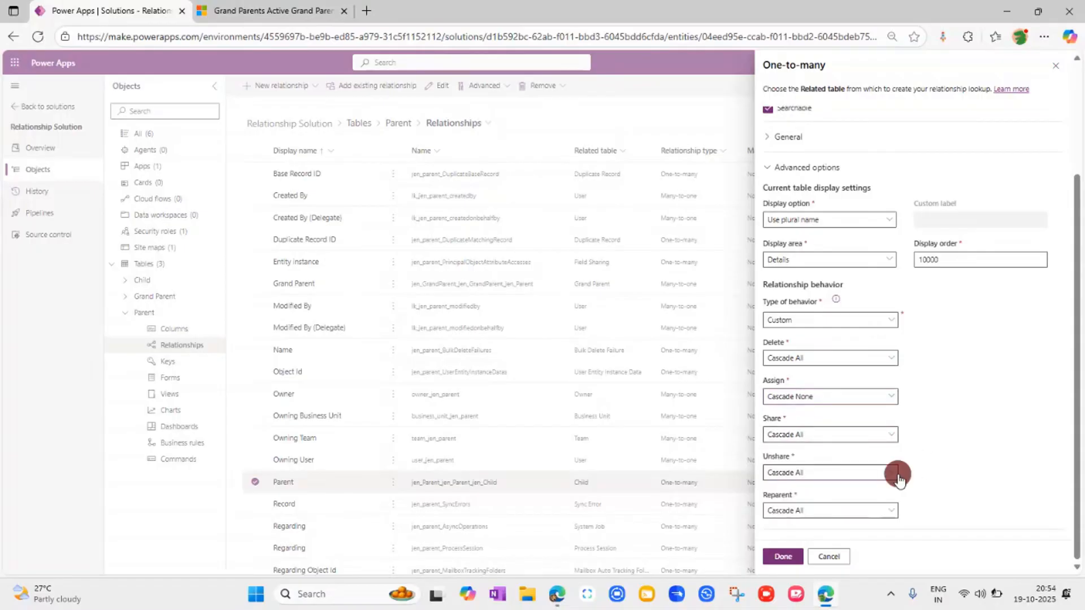
pyautogui.click(897, 476)
pyautogui.click(958, 462)
pyautogui.click(890, 514)
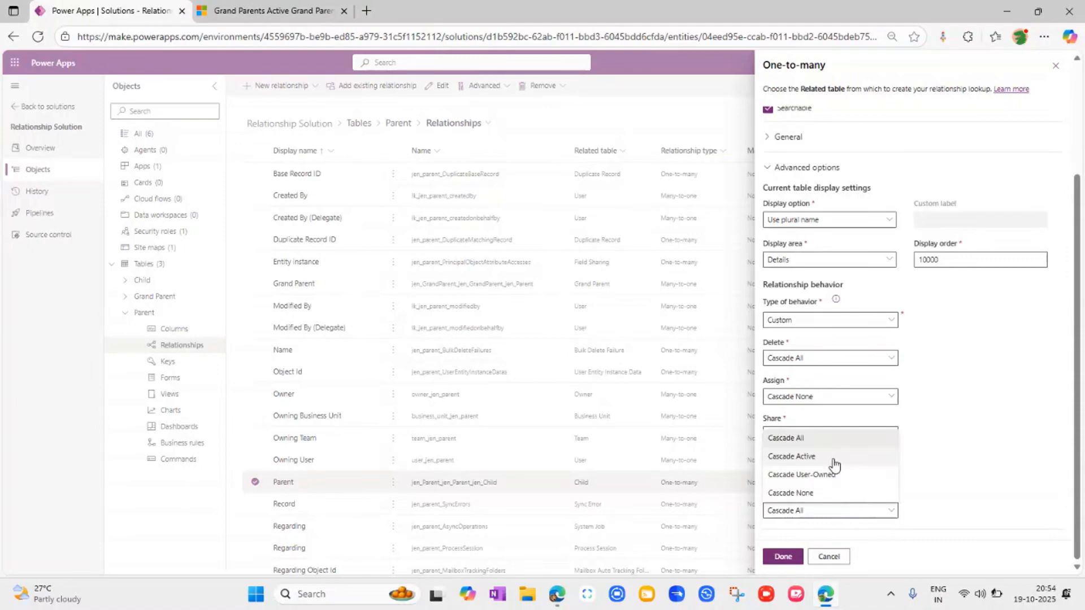
pyautogui.click(936, 459)
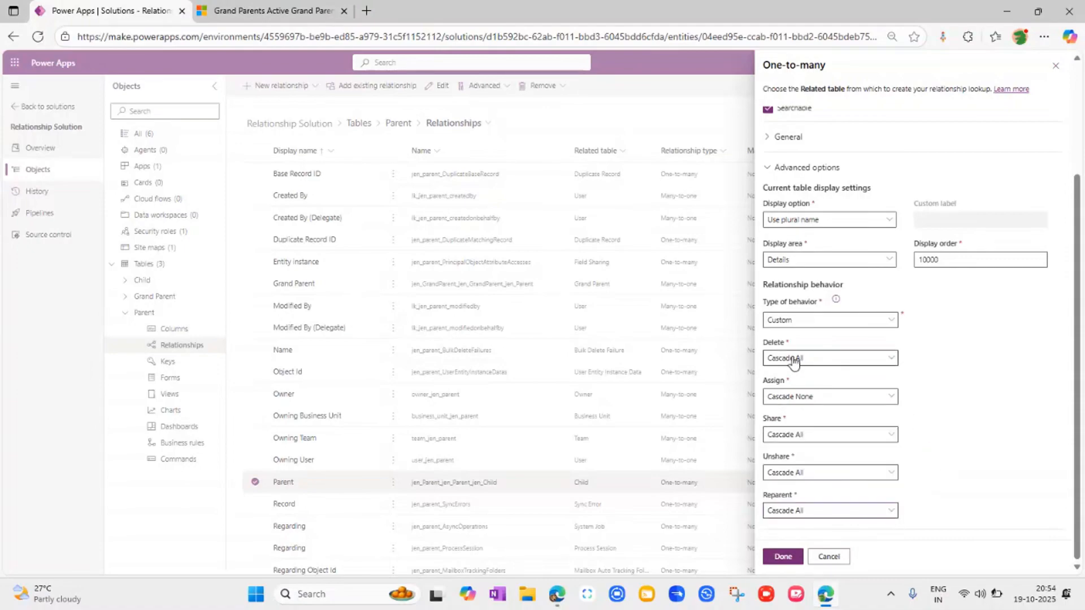
pyautogui.click(892, 359)
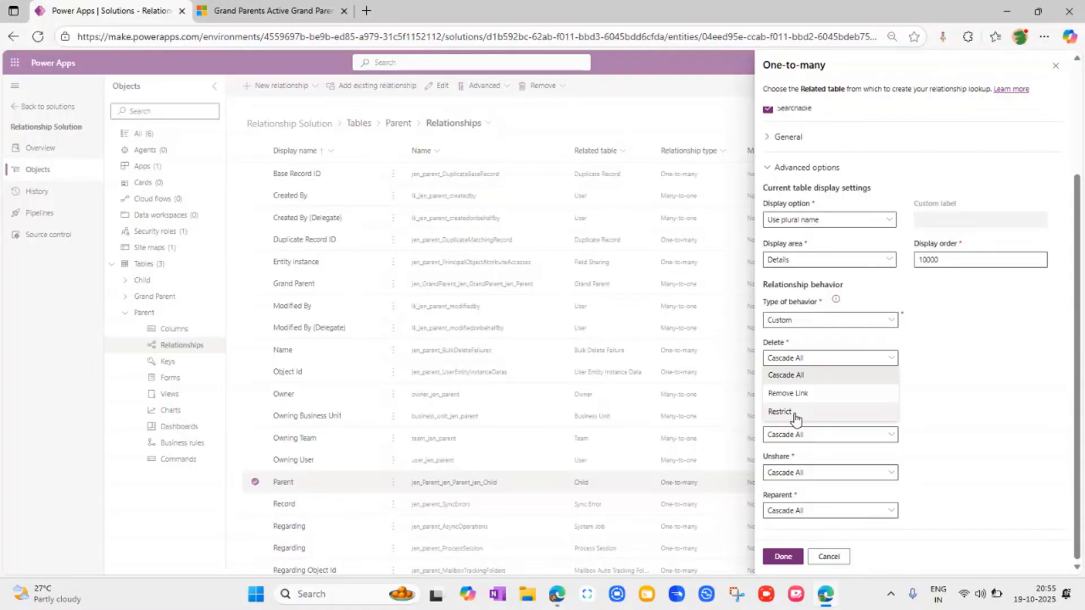
pyautogui.click(1027, 379)
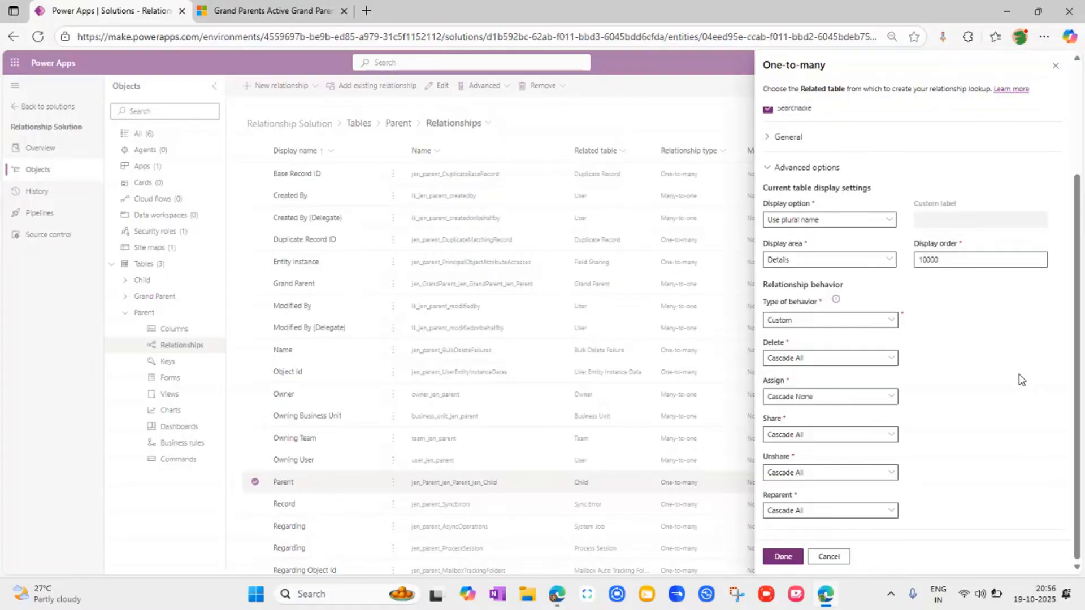
# Set the Assign behavior to Cascade All and the Reparent behavior to Cascade Active.
pyautogui.click(891, 397)
pyautogui.click(844, 415)
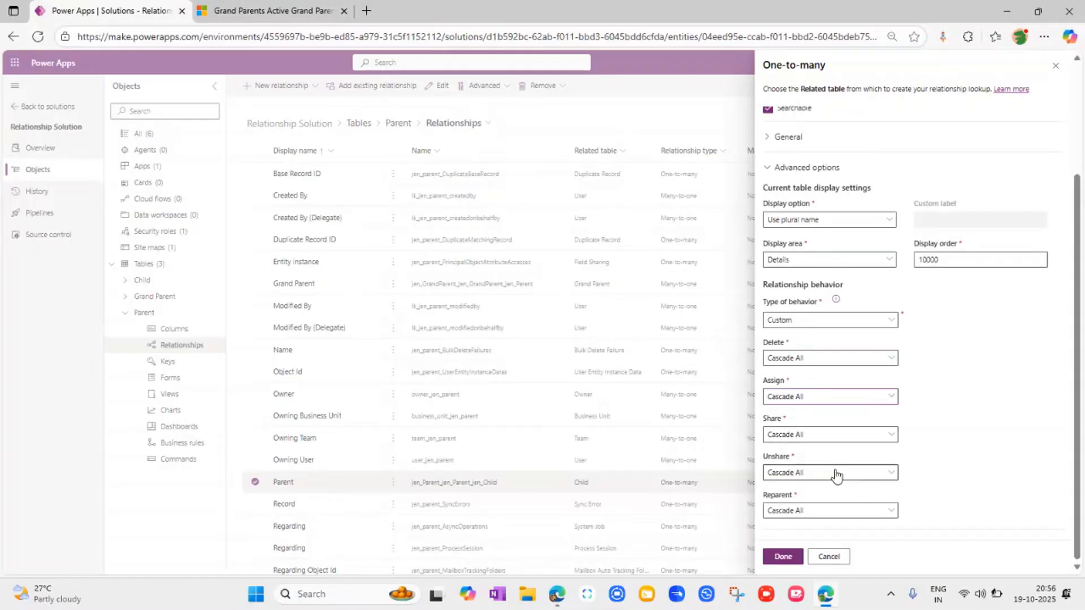
pyautogui.click(866, 514)
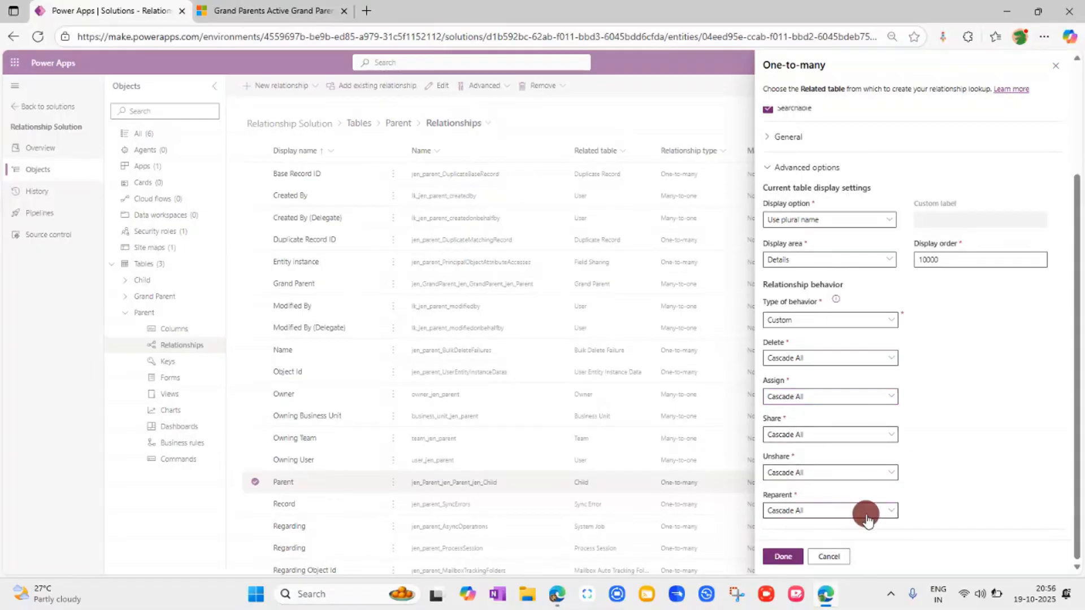
pyautogui.click(809, 456)
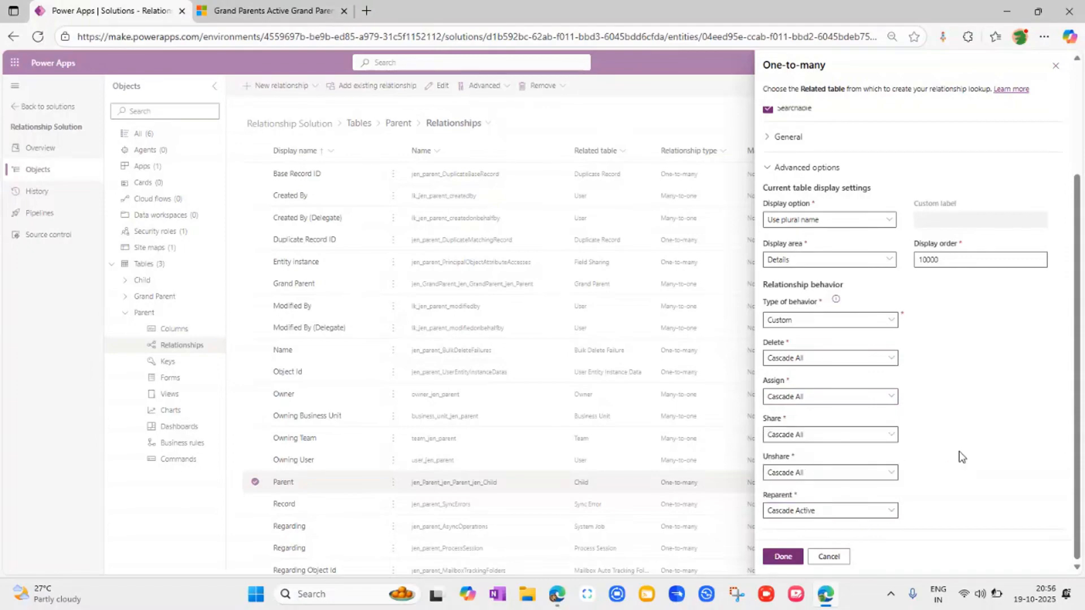
# Return the Reparent behavior to Cascade All and set the Delete behavior to Restrict.
pyautogui.click(891, 358)
pyautogui.click(928, 380)
pyautogui.click(875, 511)
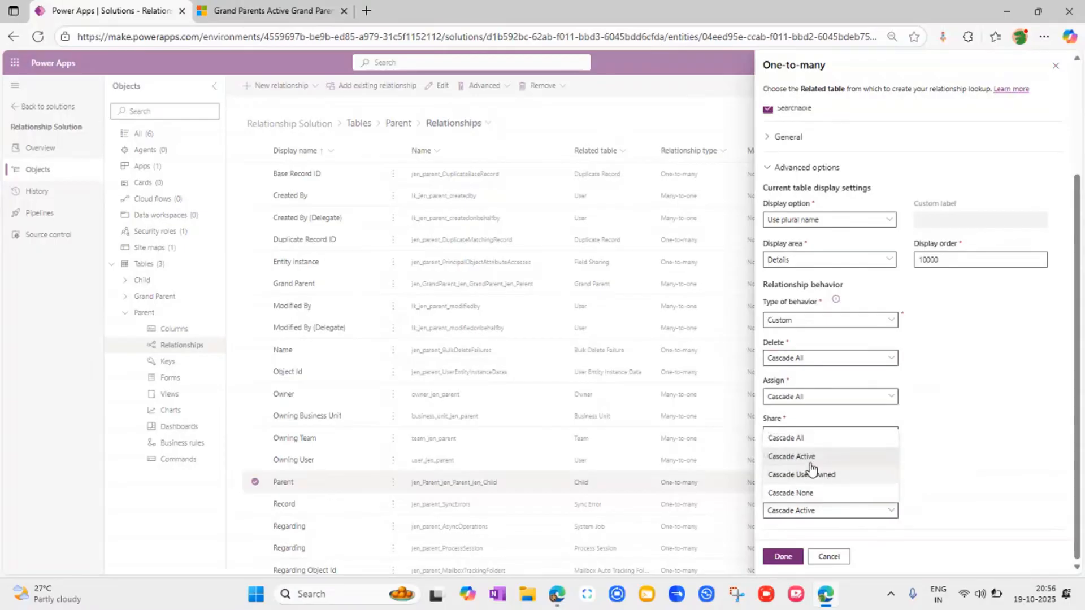
pyautogui.click(788, 438)
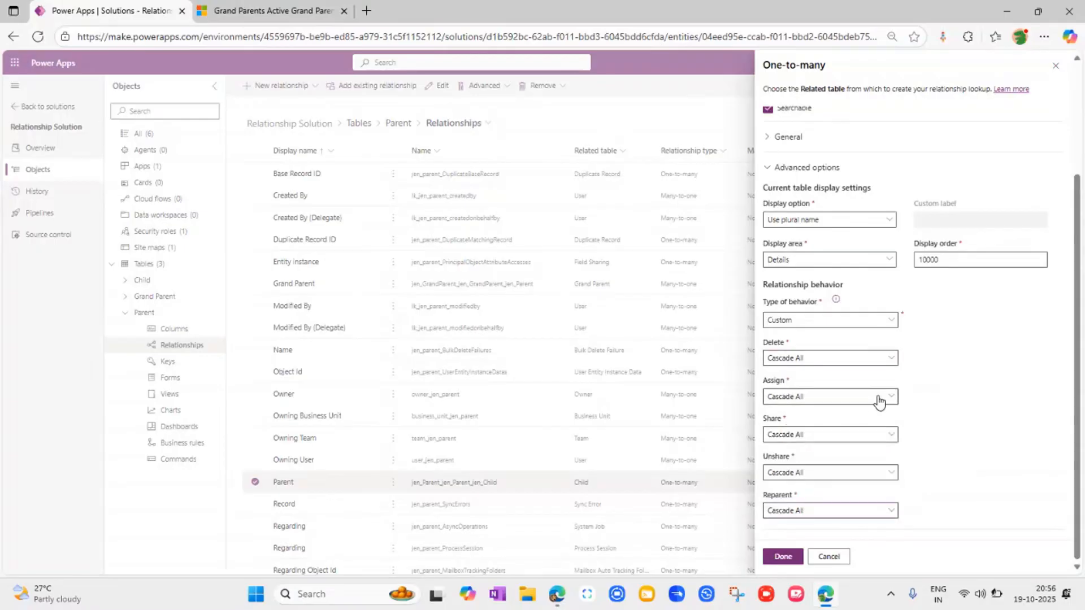
pyautogui.click(862, 360)
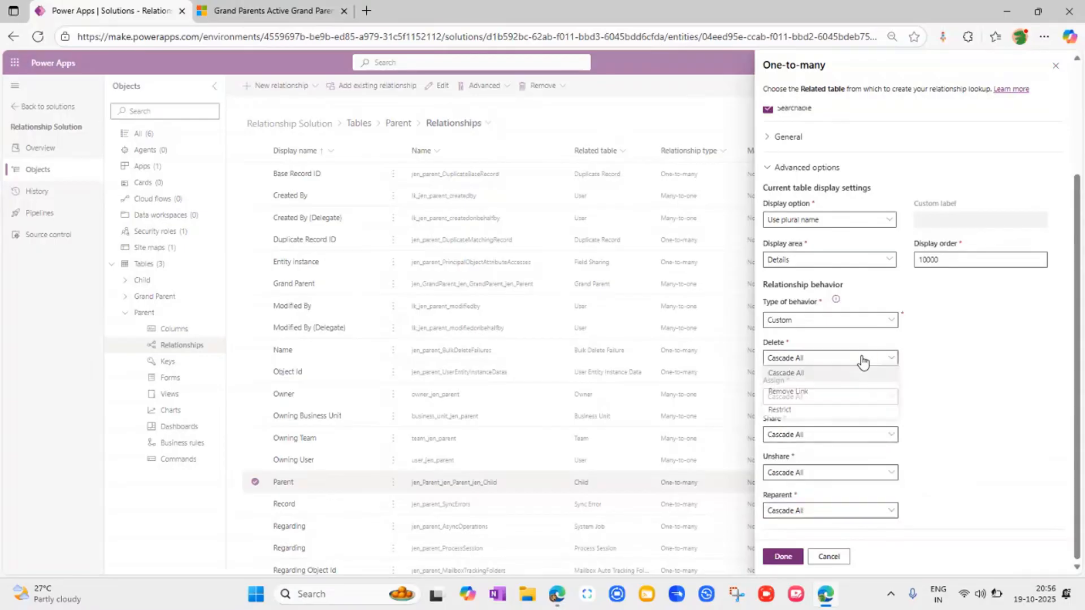
pyautogui.click(817, 412)
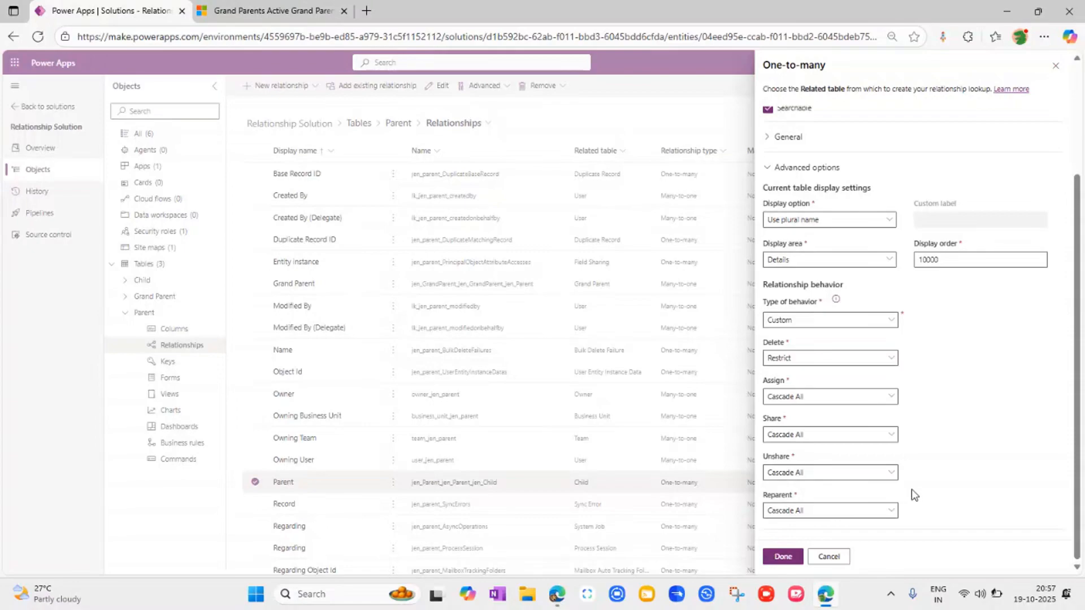
# Confirm the custom relationship behavior settings and reopen the Parent–Child relationship to view its advanced options.
pyautogui.click(783, 558)
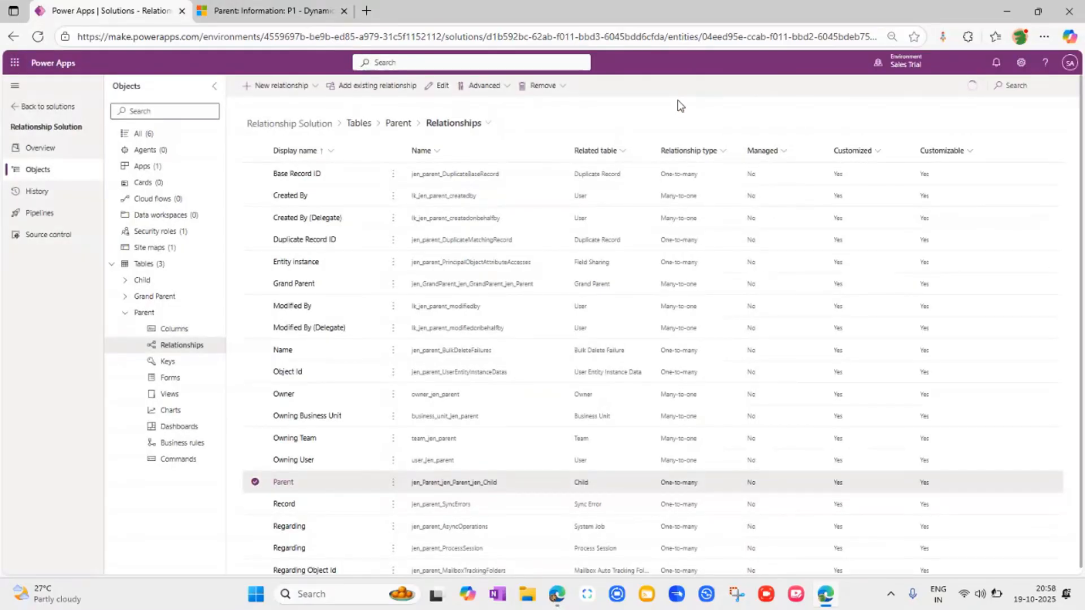
pyautogui.click(284, 483)
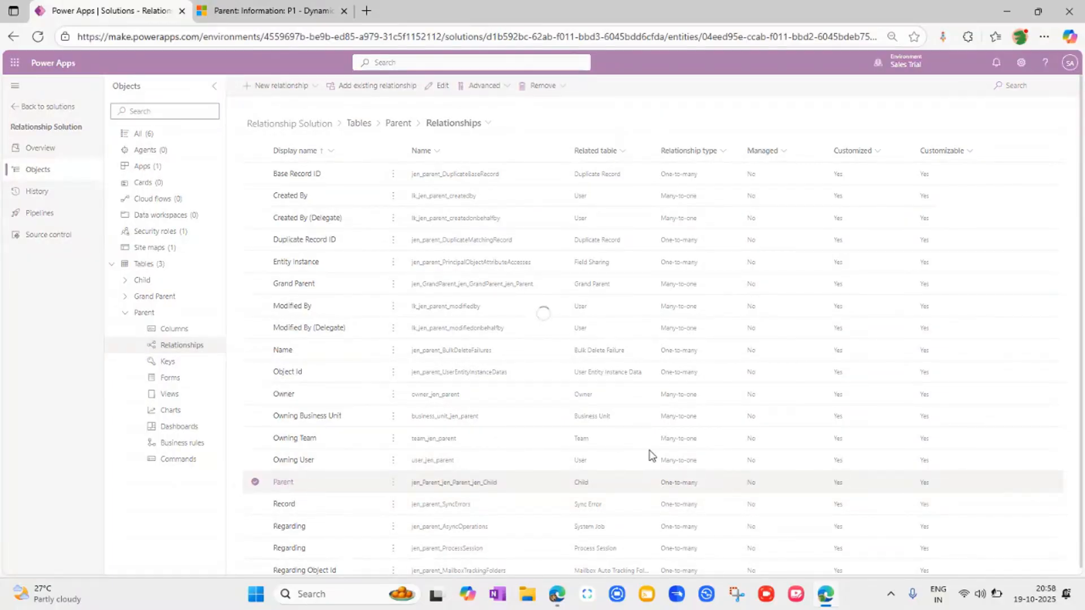
pyautogui.click(787, 316)
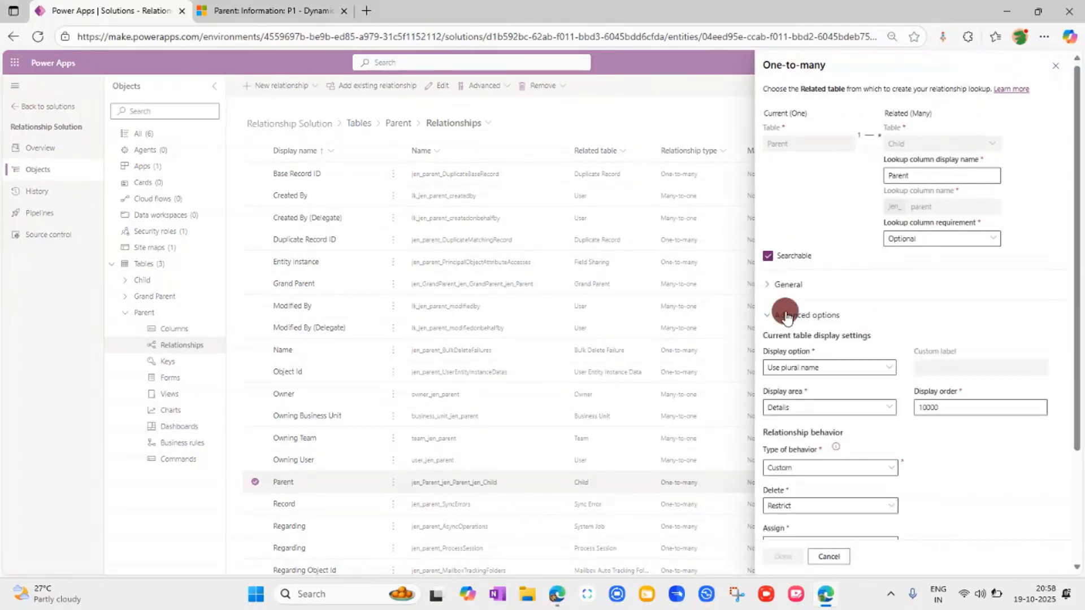
pyautogui.scroll(-3, 791, 316)
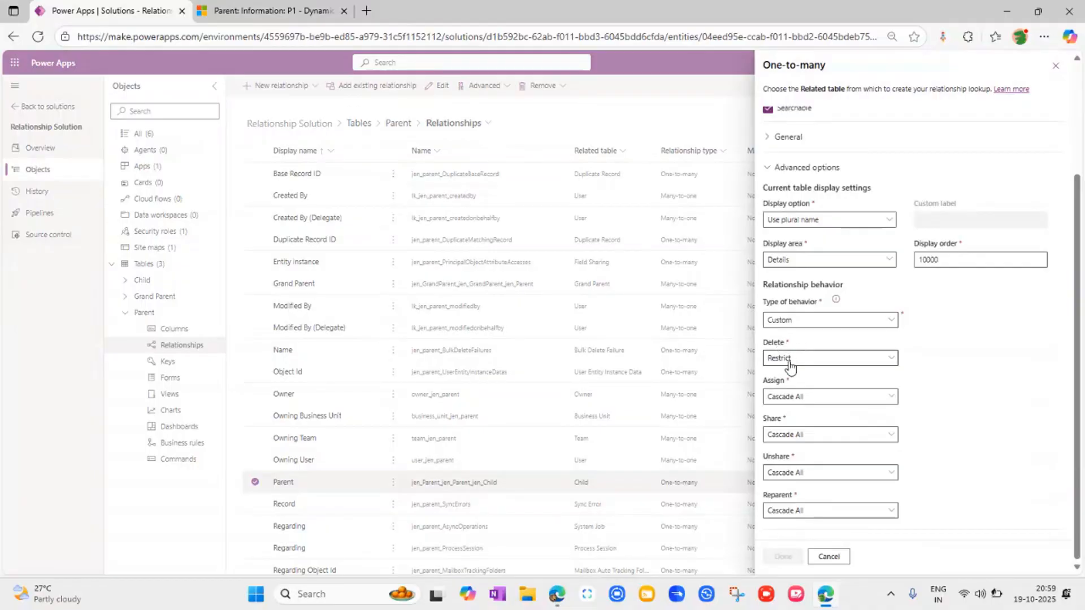
# Try to delete the P1 parent record with its child records C1 and C2 in Relationship Test App.
pyautogui.click(240, 13)
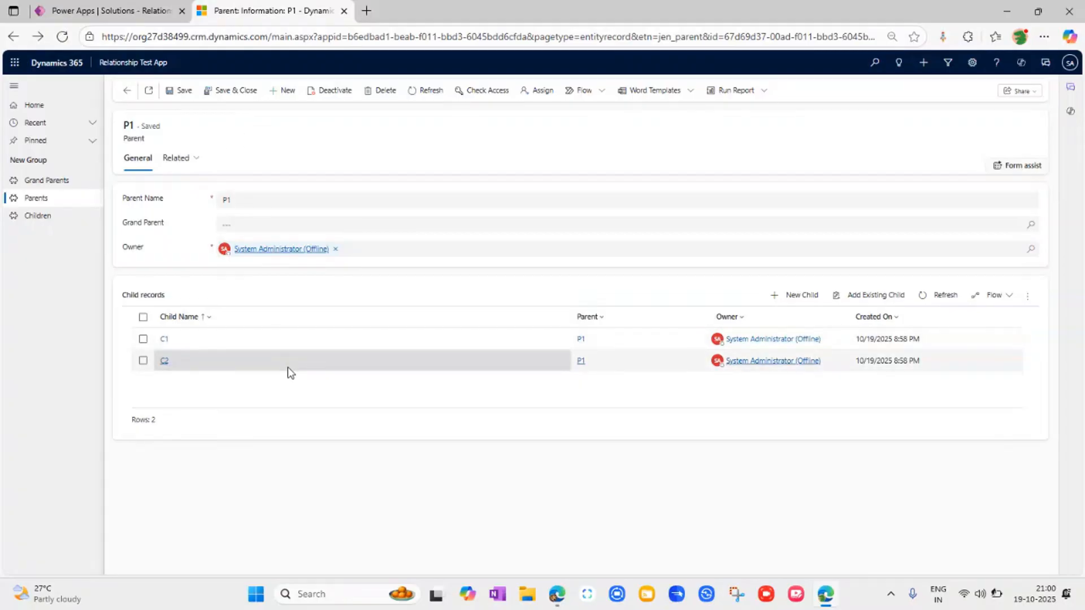
pyautogui.click(113, 10)
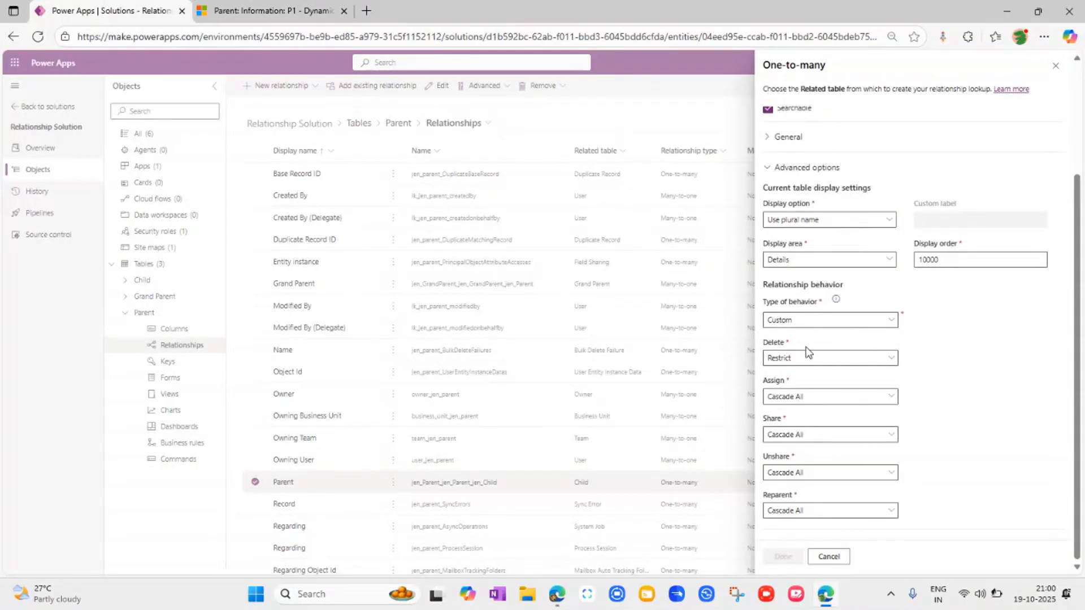
pyautogui.click(271, 12)
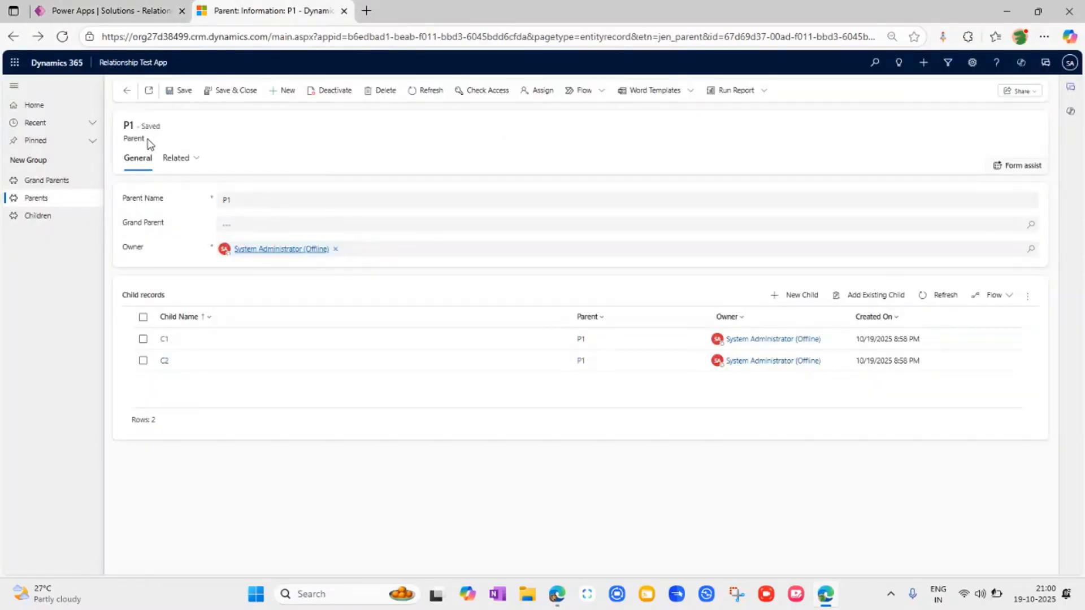
pyautogui.click(385, 92)
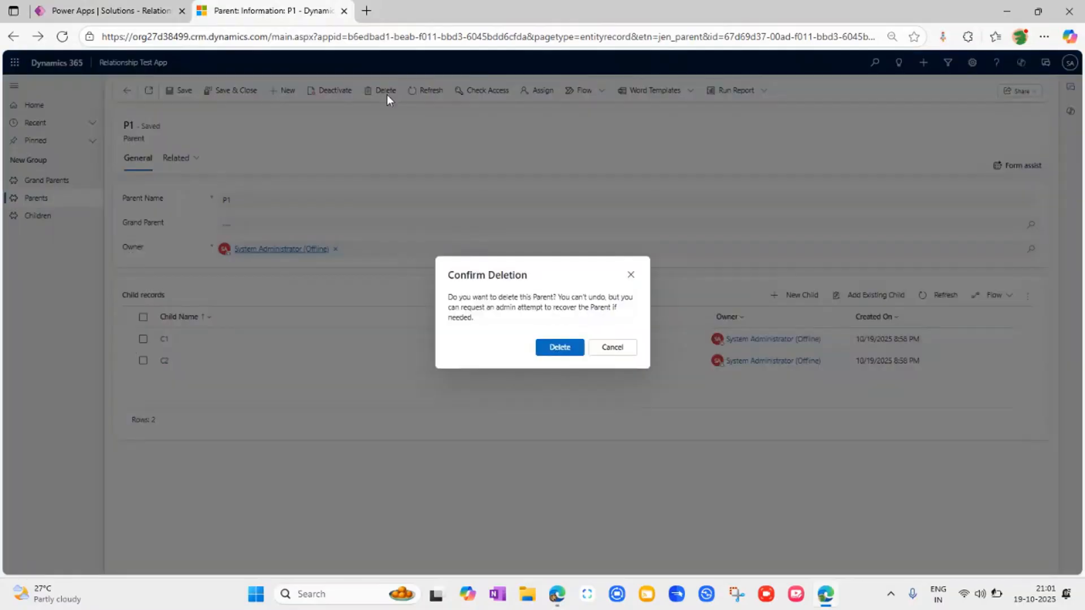
pyautogui.click(560, 347)
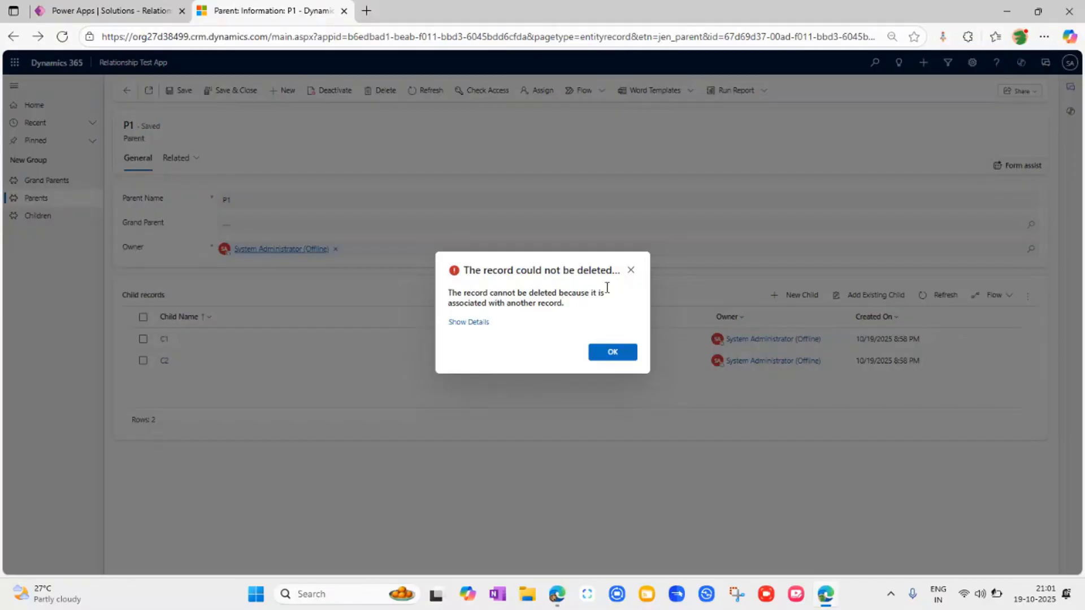
pyautogui.click(631, 269)
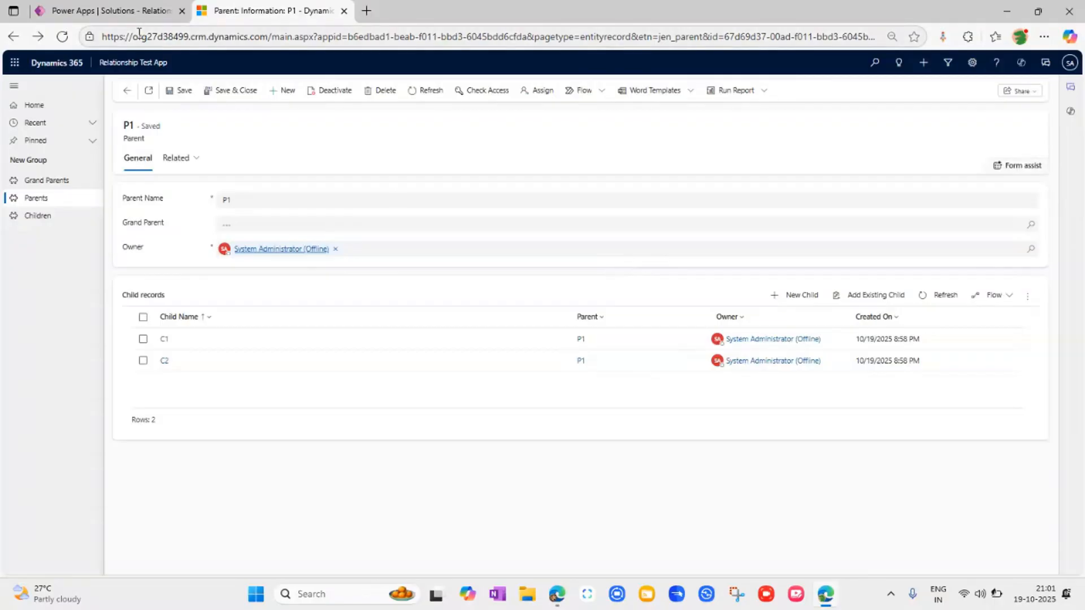
# Review the alternatives to Restrict offered for the Parent–Child relationship's Delete behavior without changing it.
pyautogui.click(134, 11)
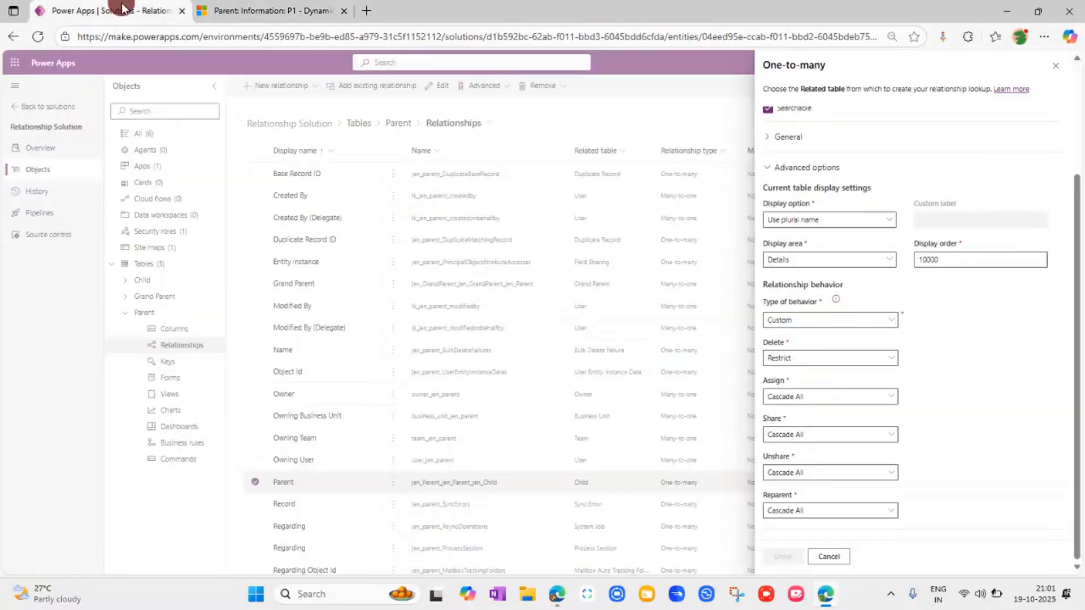
pyautogui.click(890, 358)
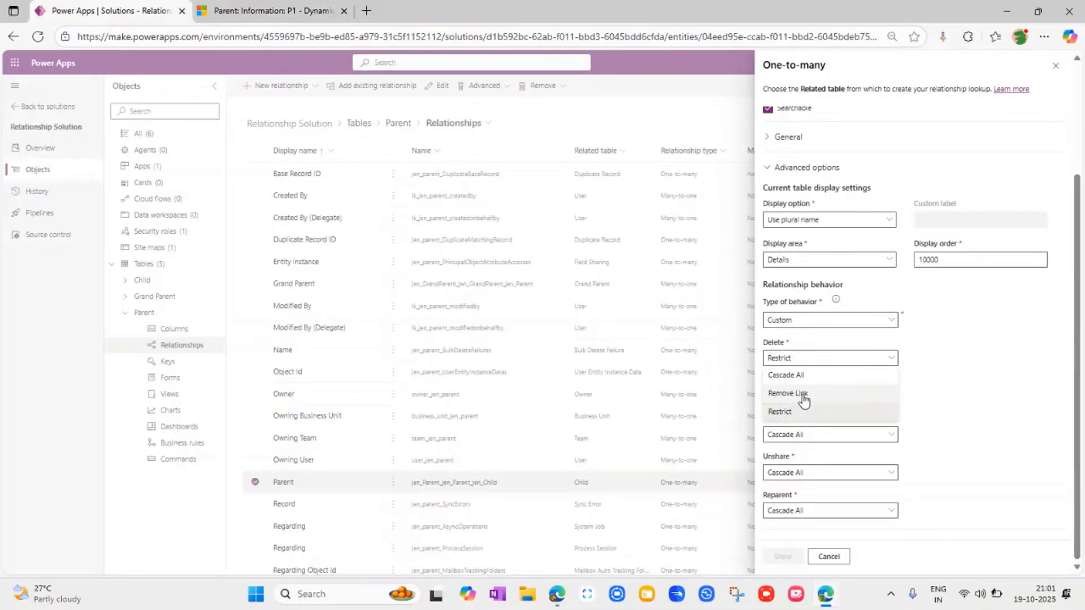
pyautogui.click(270, 8)
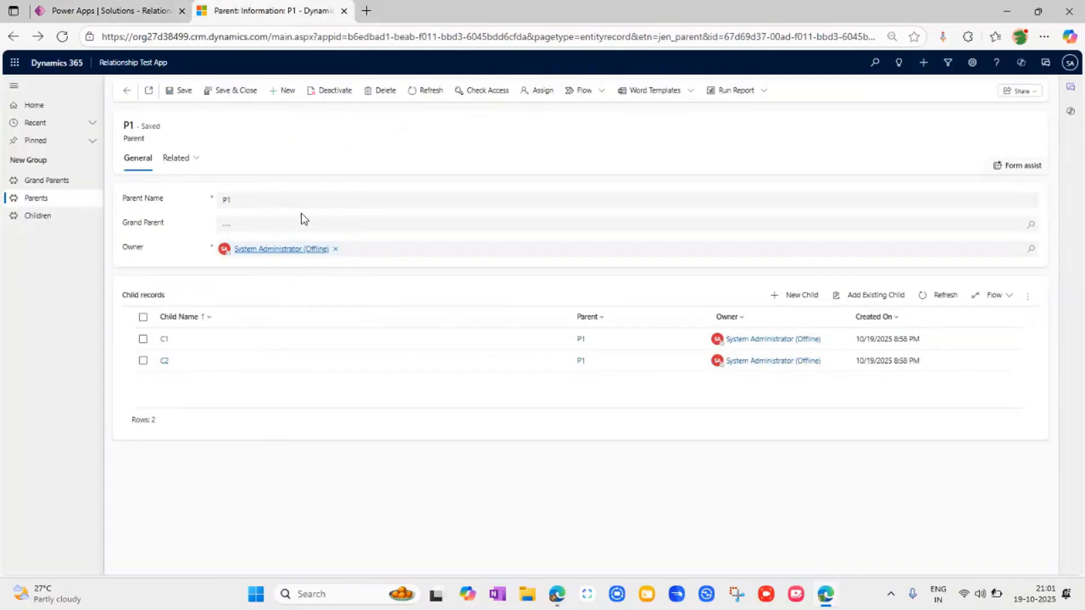
pyautogui.click(101, 10)
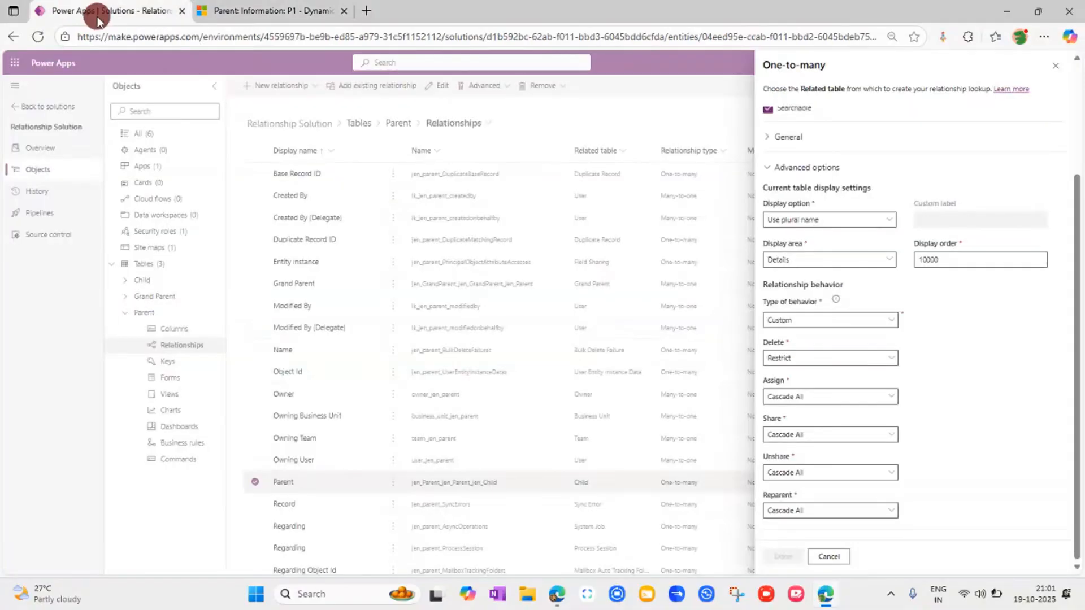
pyautogui.click(828, 356)
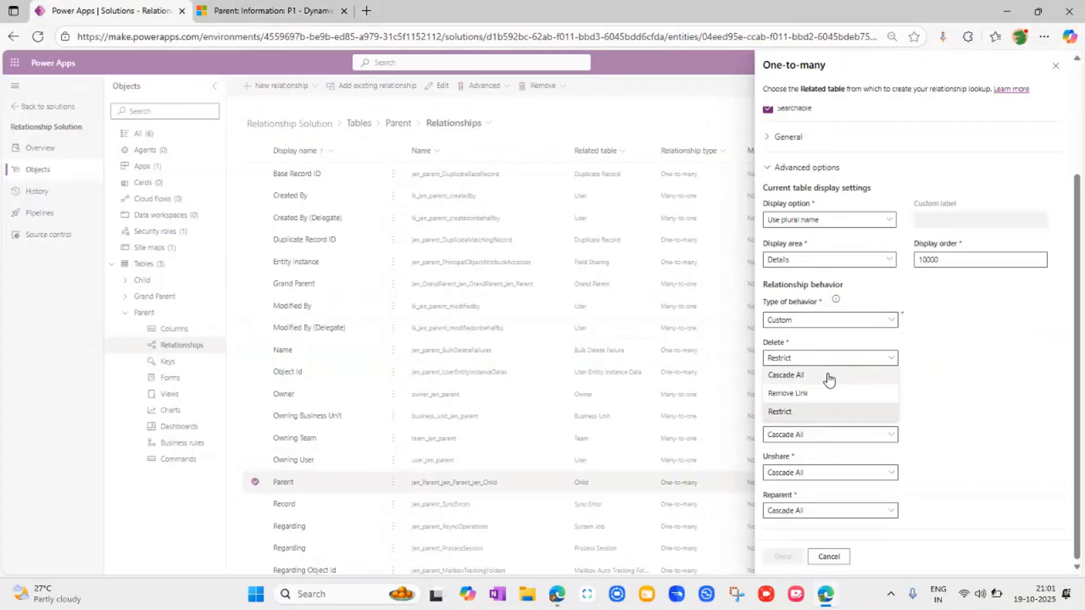
pyautogui.click(963, 362)
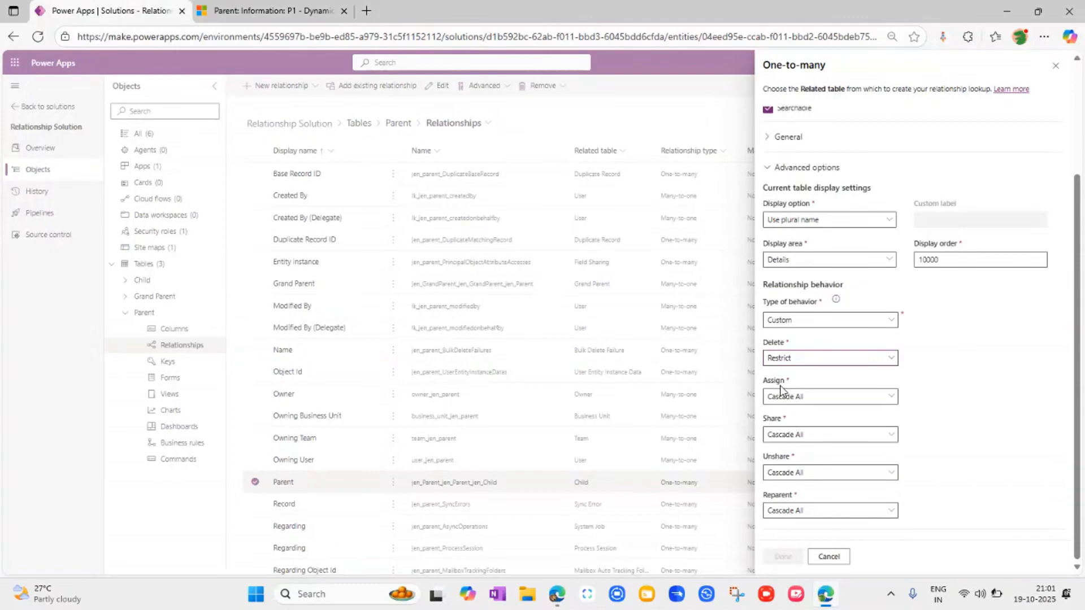
# Examine the owner of P1 and of its child records against the relationship's Assign behavior.
pyautogui.click(293, 12)
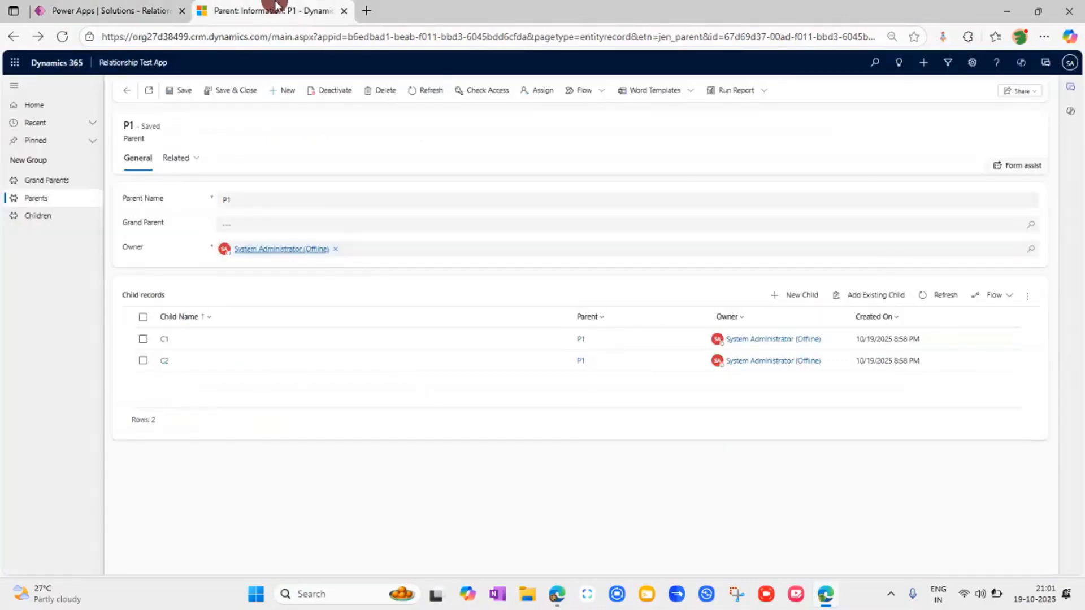
pyautogui.click(452, 166)
pyautogui.moveTo(256, 251)
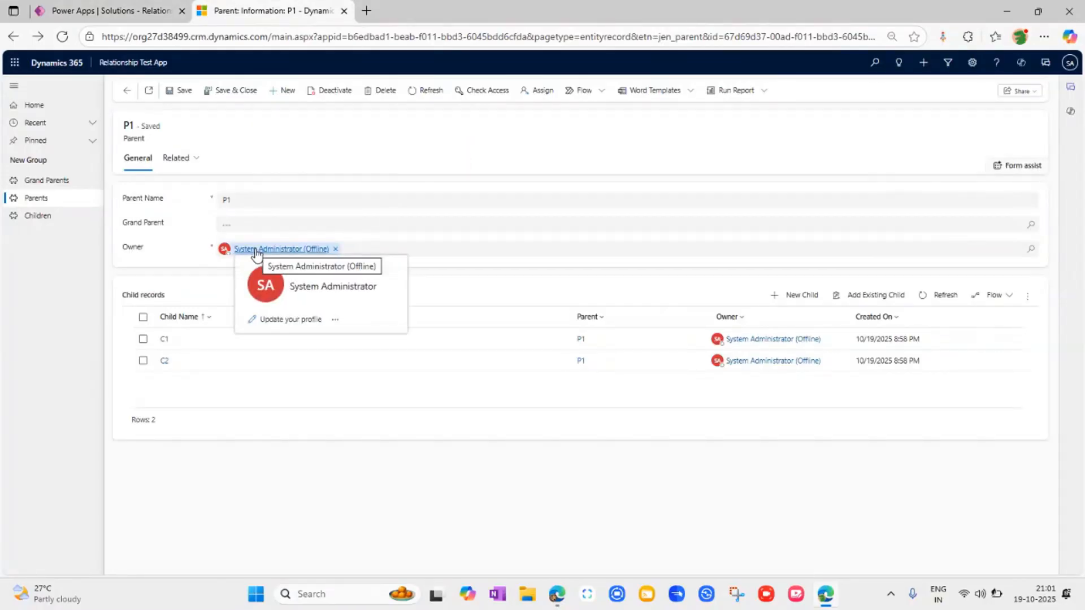
pyautogui.click(400, 123)
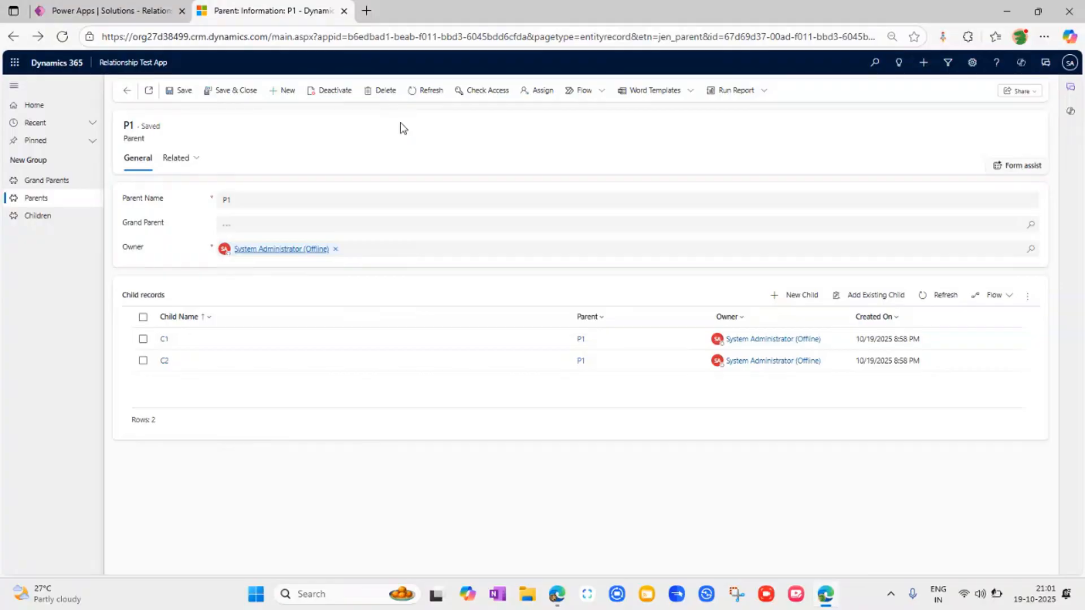
pyautogui.click(101, 10)
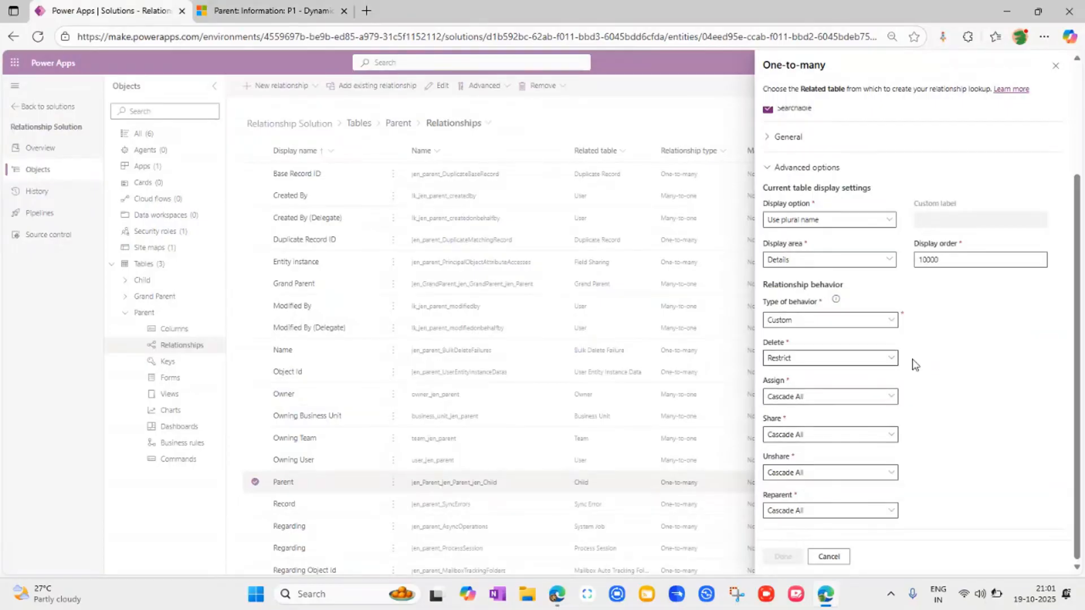
# Replace the System Administrator owner of parent record P1 with another user and save the record.
pyautogui.click(285, 17)
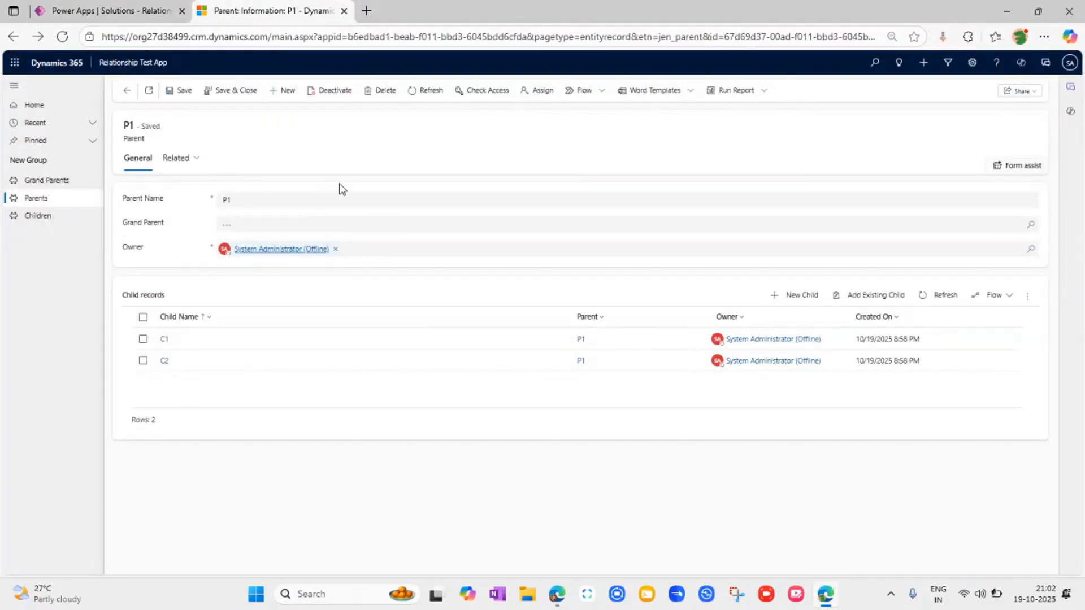
pyautogui.click(336, 249)
pyautogui.write('amy')
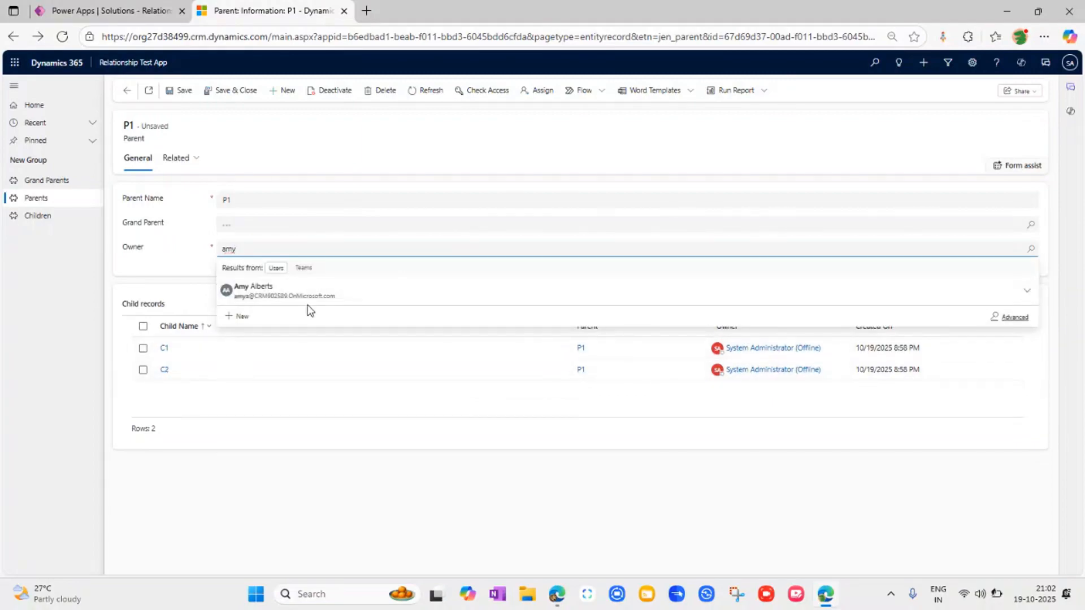
pyautogui.click(279, 293)
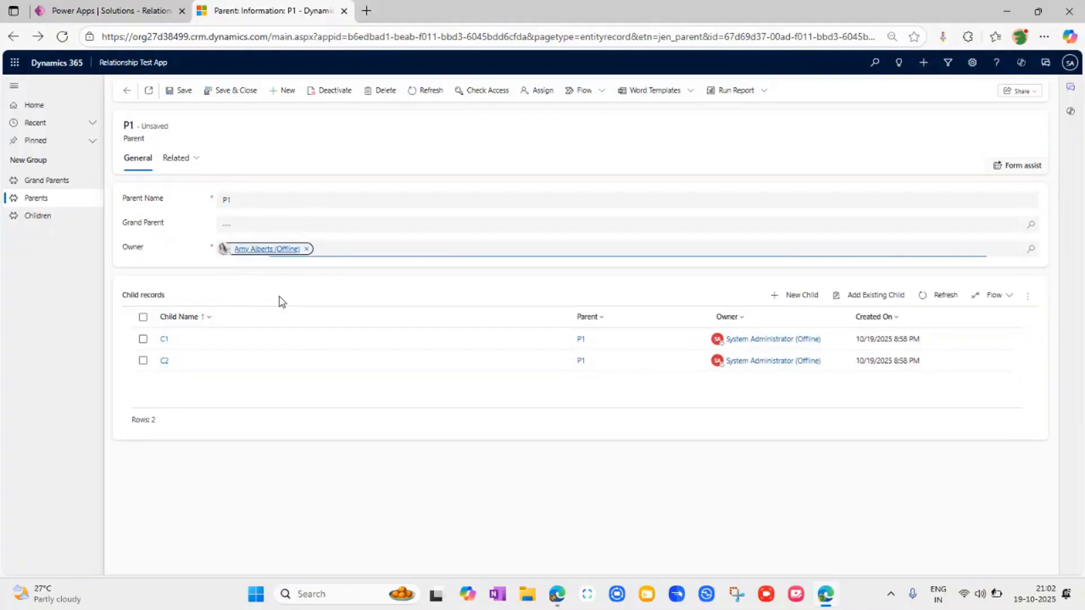
pyautogui.click(182, 90)
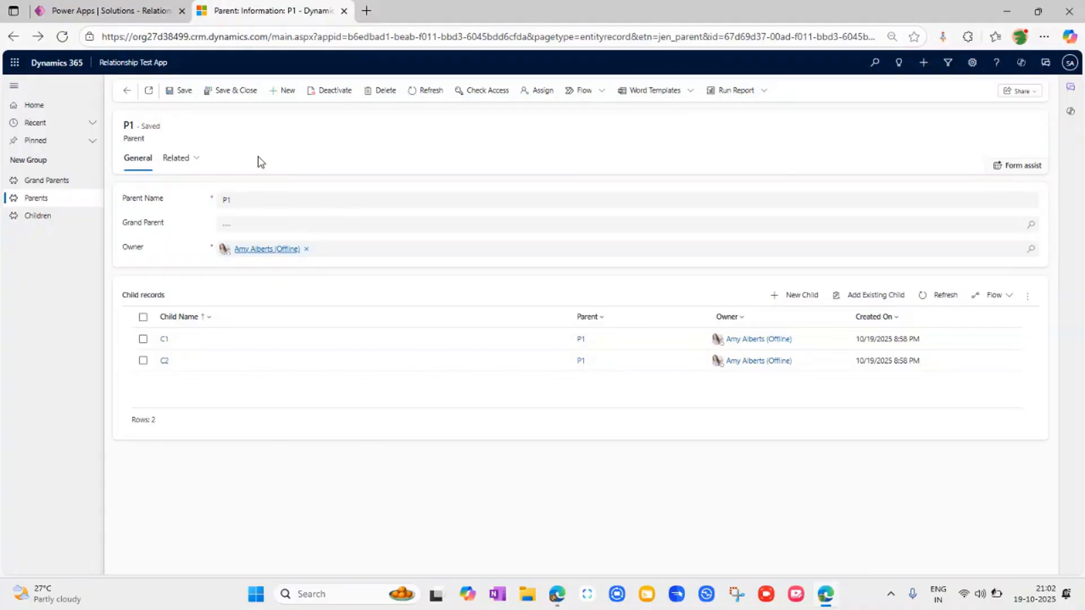
# Reassign parent record P1 to a second, different user and save the record again.
pyautogui.click(306, 248)
pyautogui.write('c')
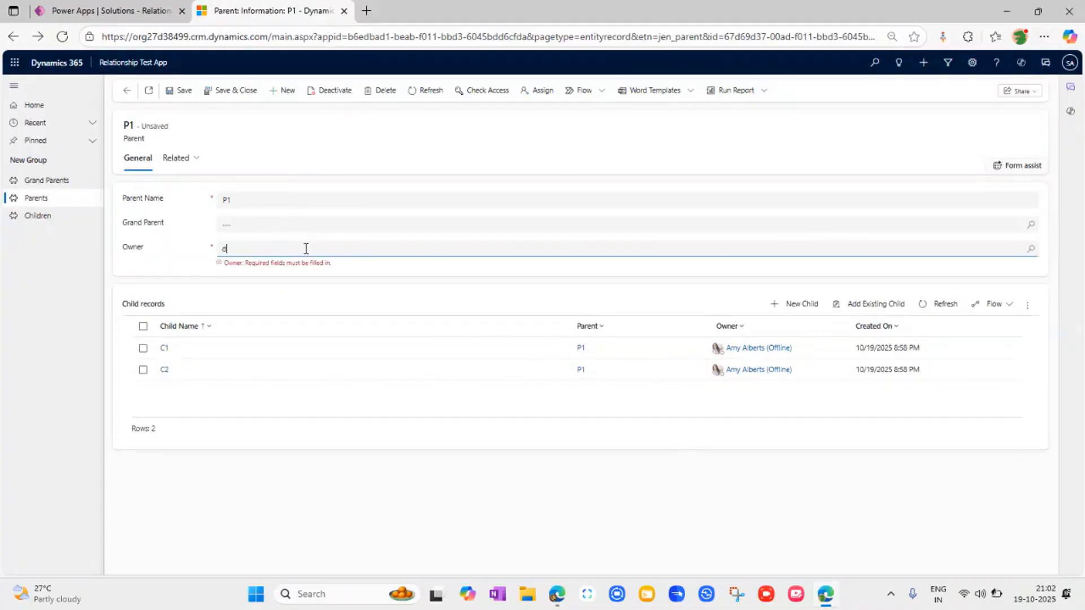
pyautogui.write('an')
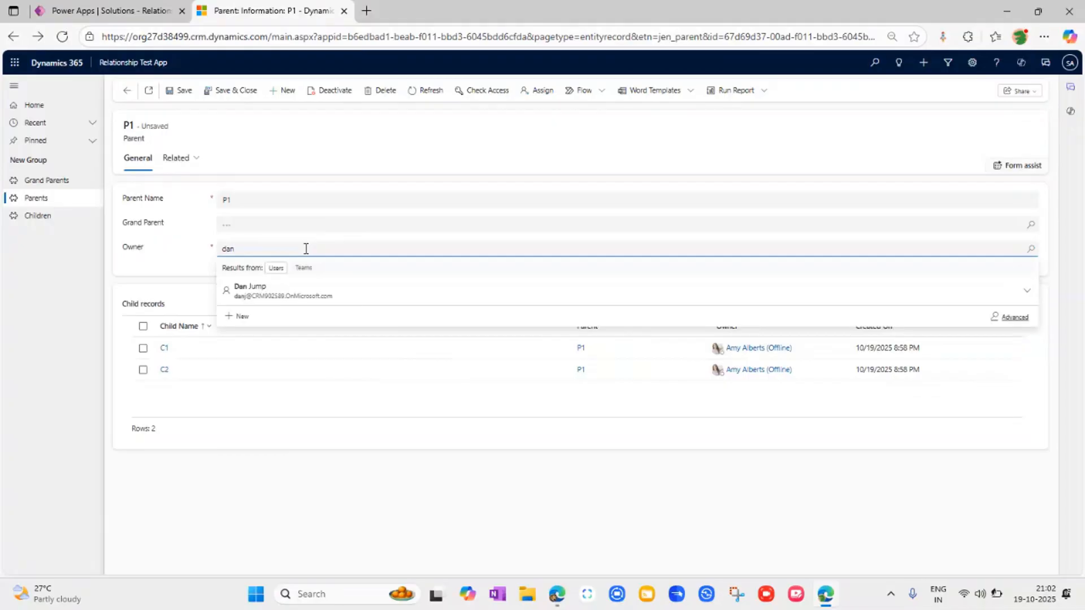
pyautogui.click(295, 289)
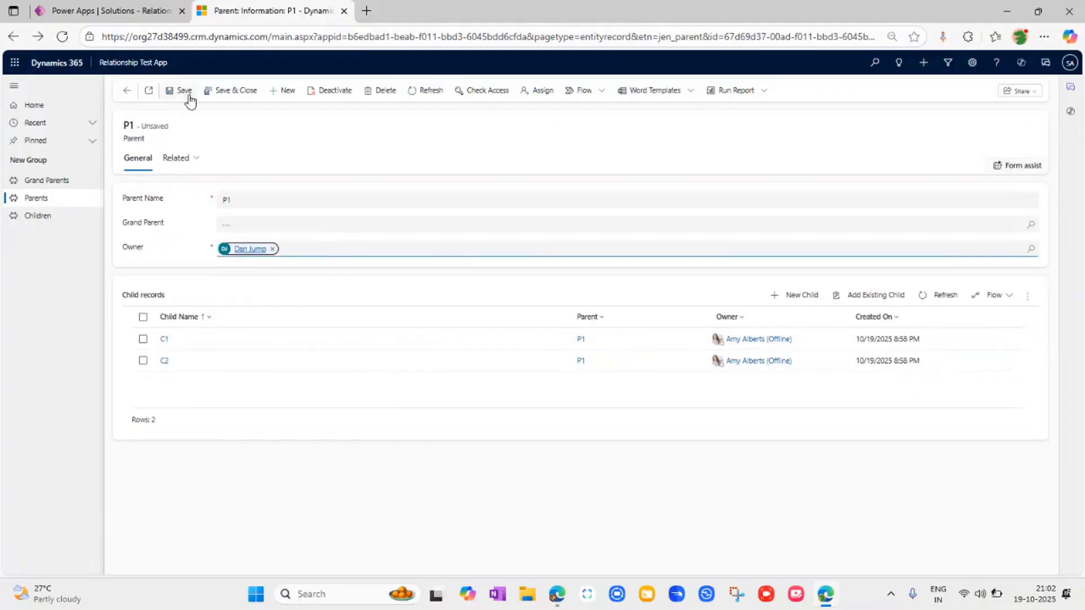
pyautogui.click(184, 92)
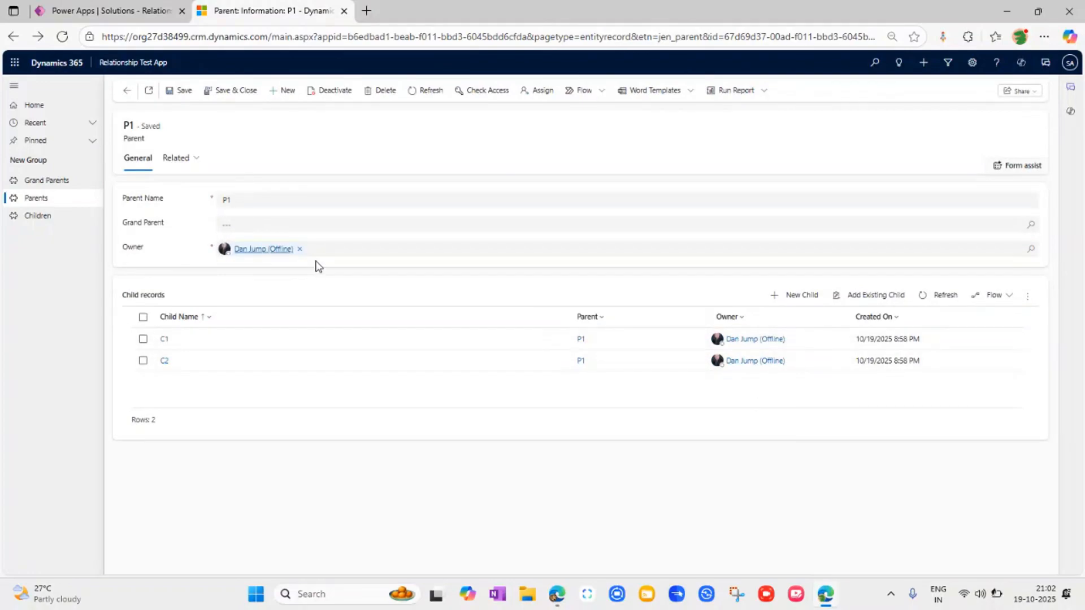
# Check the relationship's Share behavior, then open access management for P1 and add a user to its share list.
pyautogui.click(116, 13)
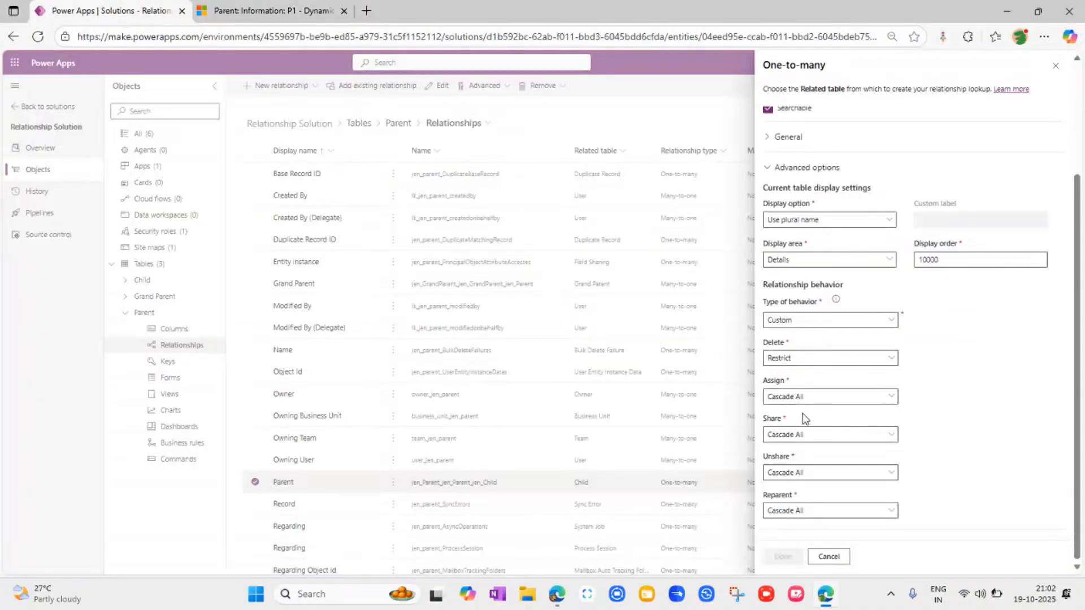
pyautogui.click(294, 5)
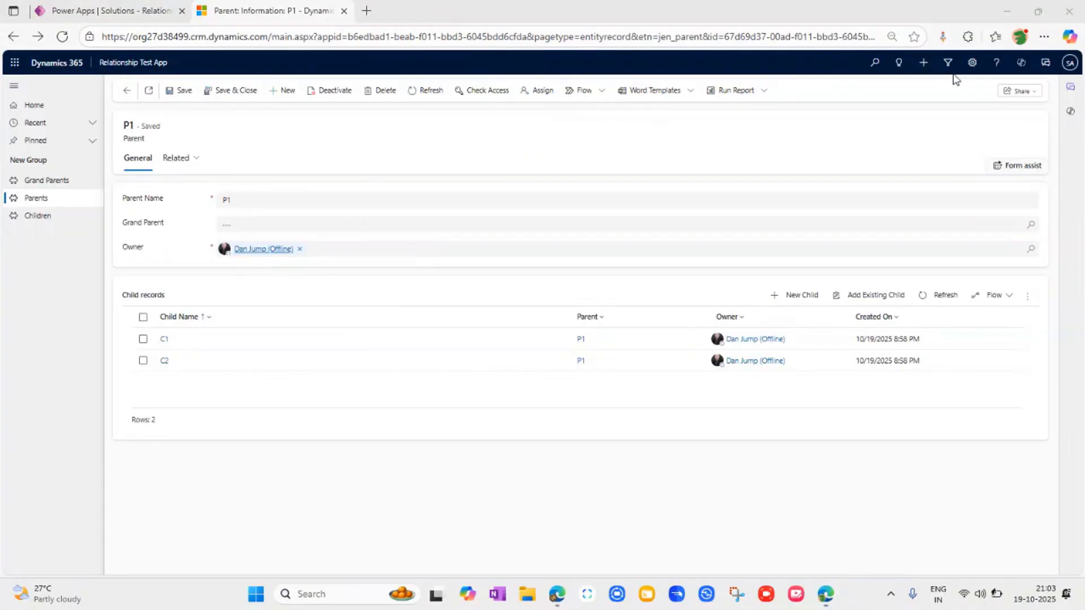
pyautogui.click(1018, 91)
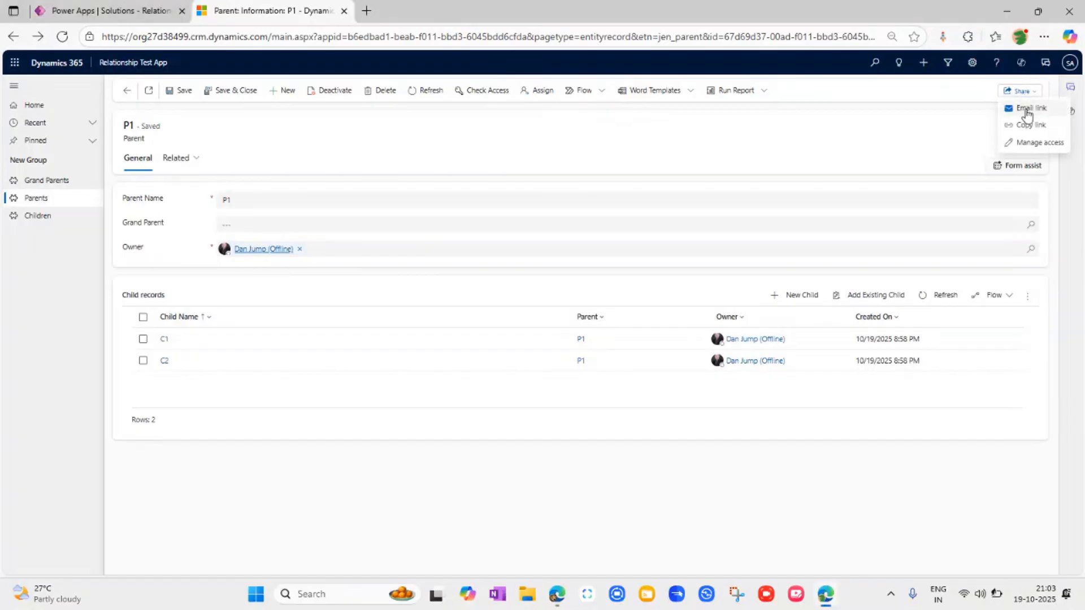
pyautogui.click(1032, 142)
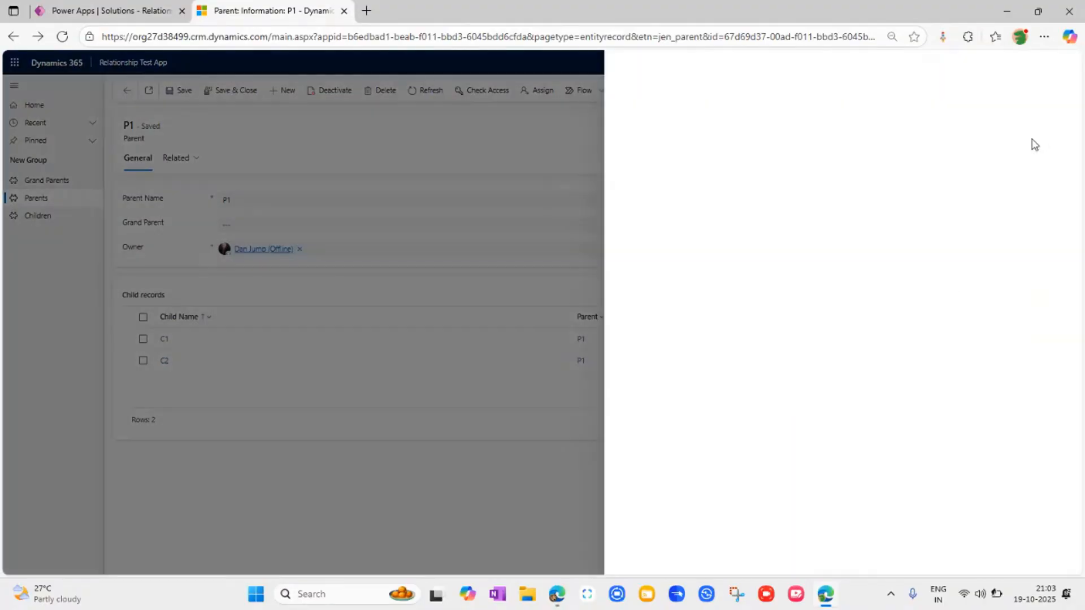
pyautogui.click(661, 140)
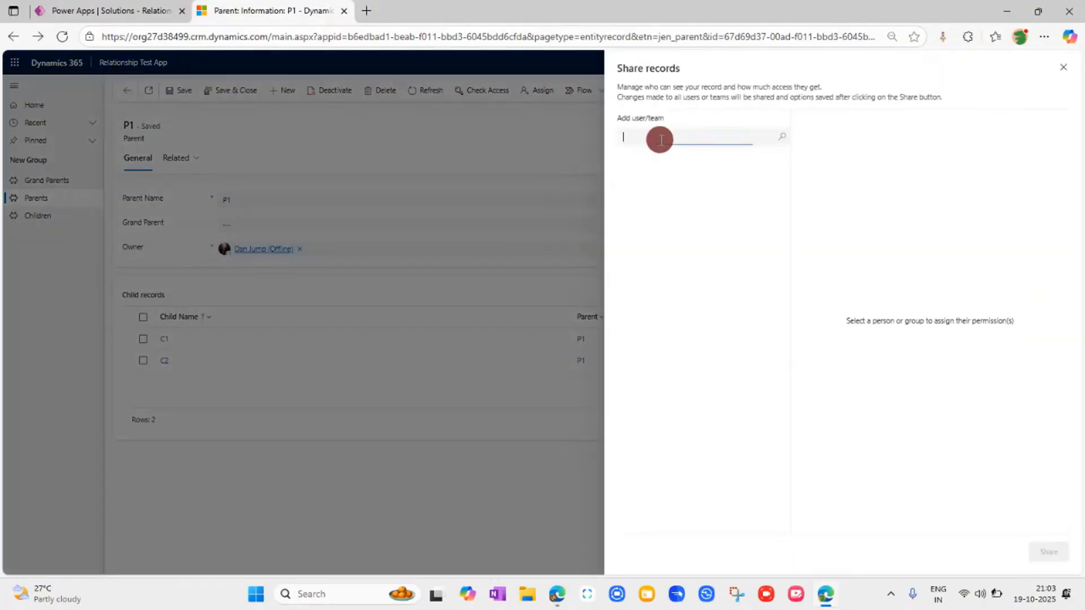
pyautogui.write('amy')
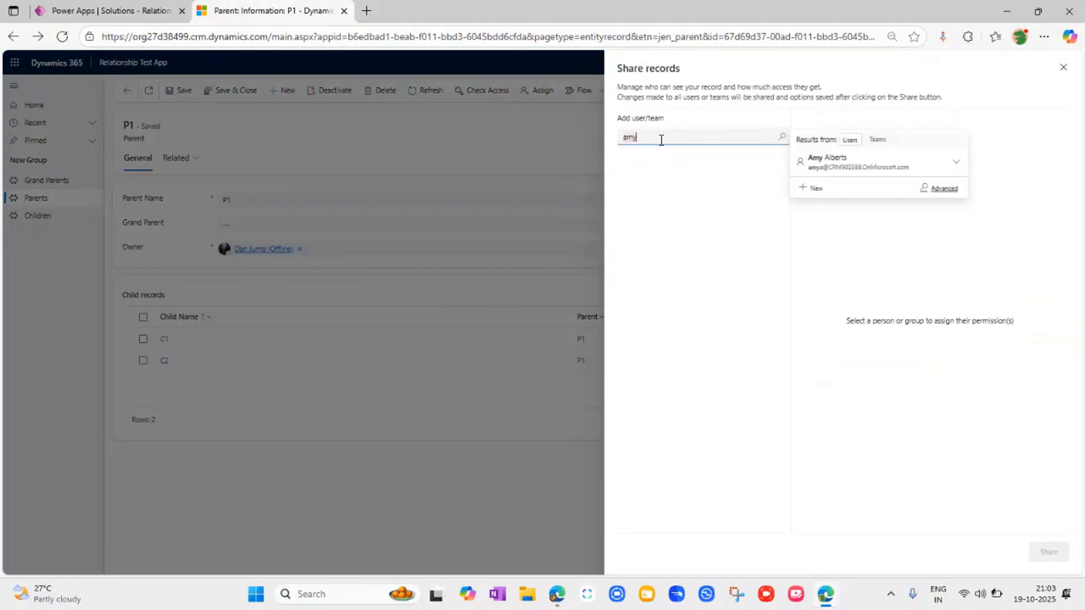
pyautogui.click(824, 164)
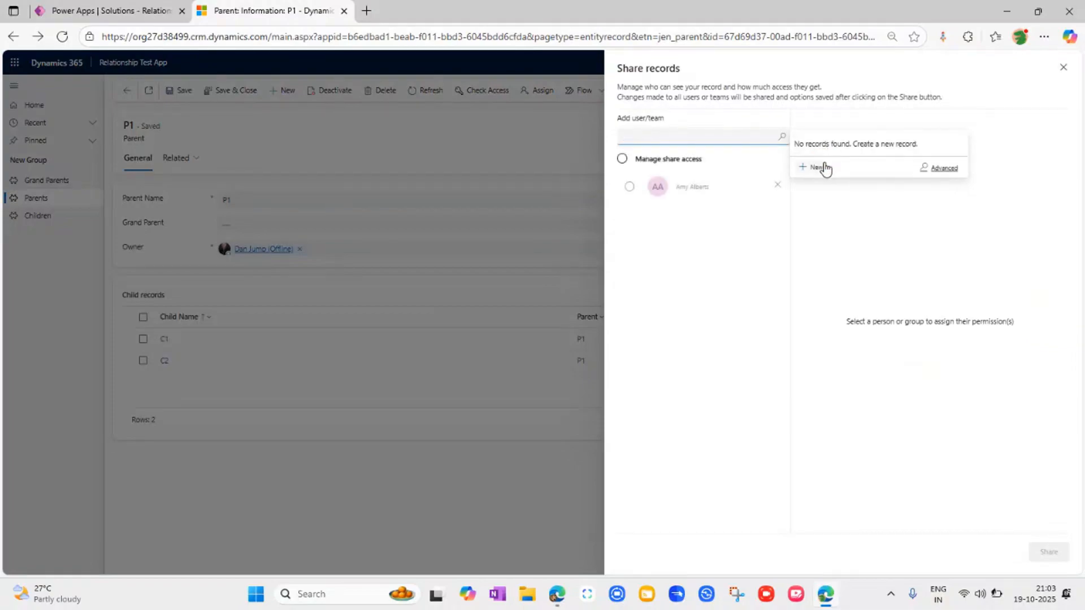
# Grant the added user Read permission on parent record P1, share the record, and close access management.
pyautogui.click(681, 191)
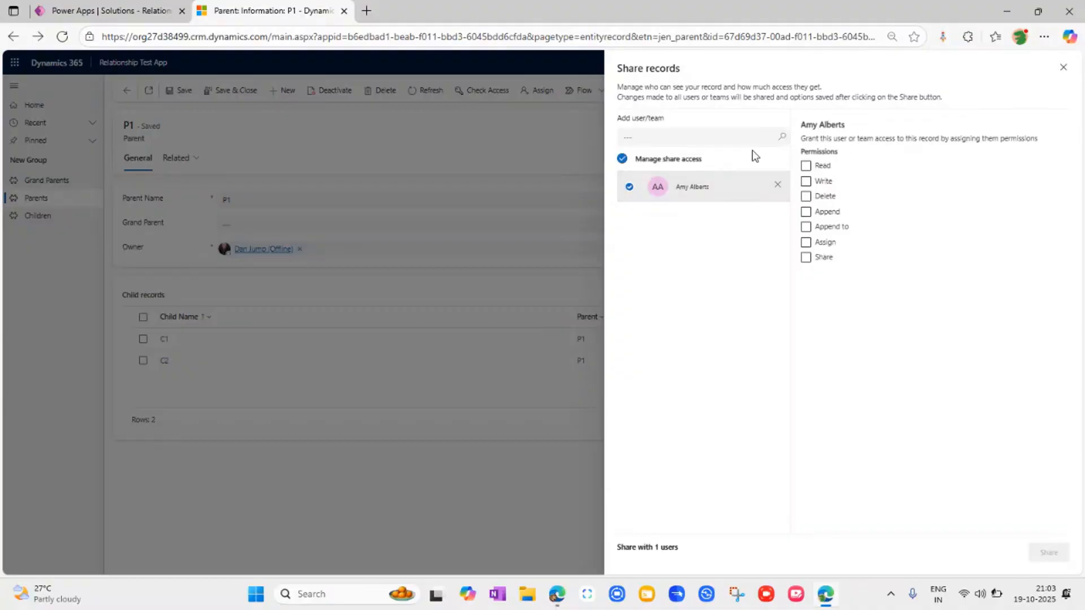
pyautogui.click(805, 166)
pyautogui.click(1044, 554)
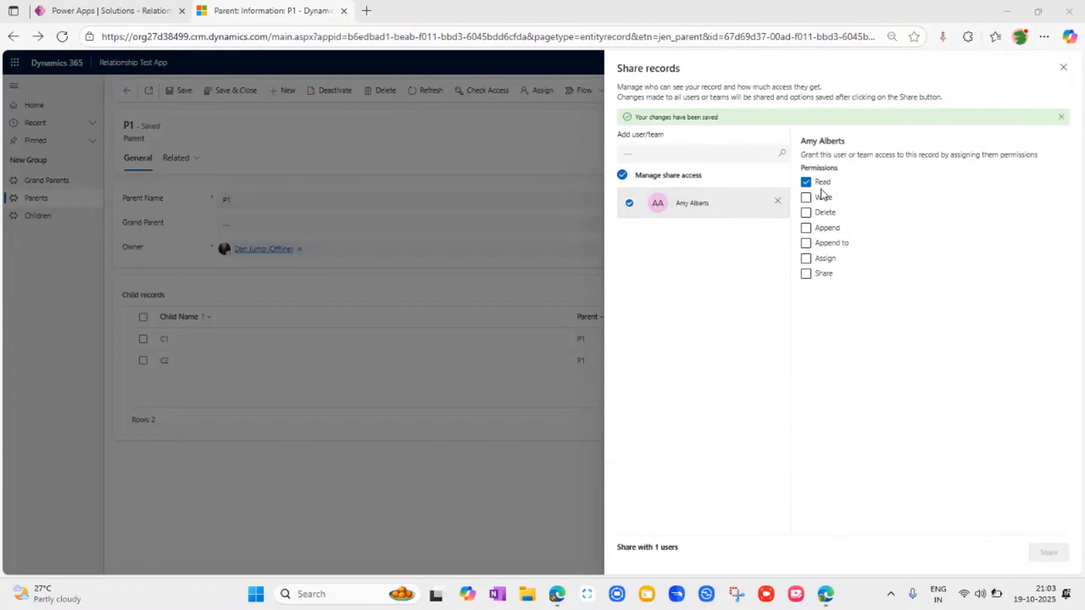
pyautogui.click(1063, 67)
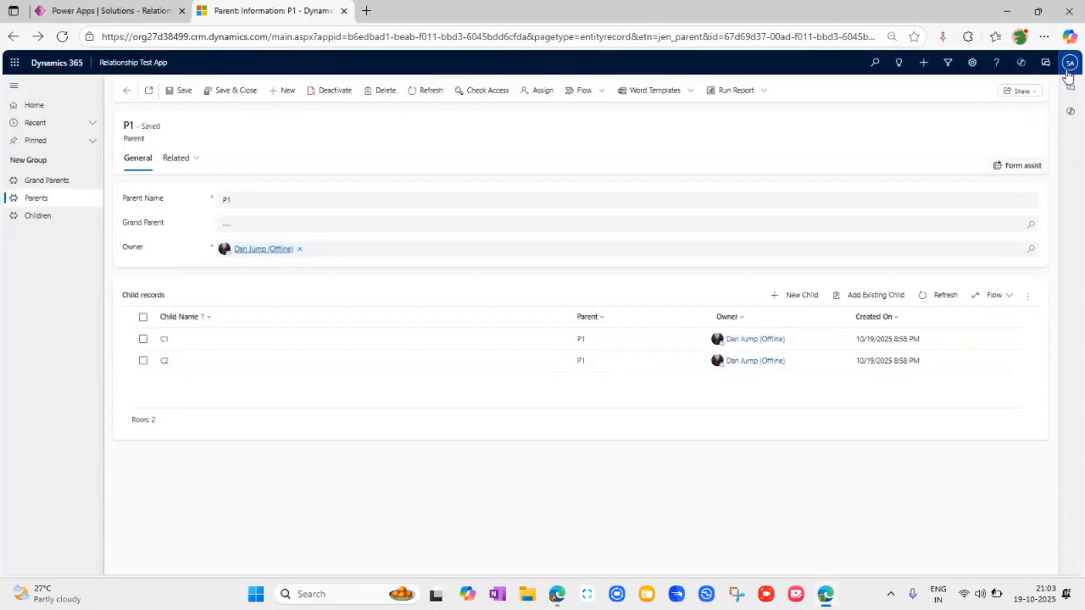
# Check the shared user's access to parent record P1, looking up that user in place of System Administrator.
pyautogui.click(480, 94)
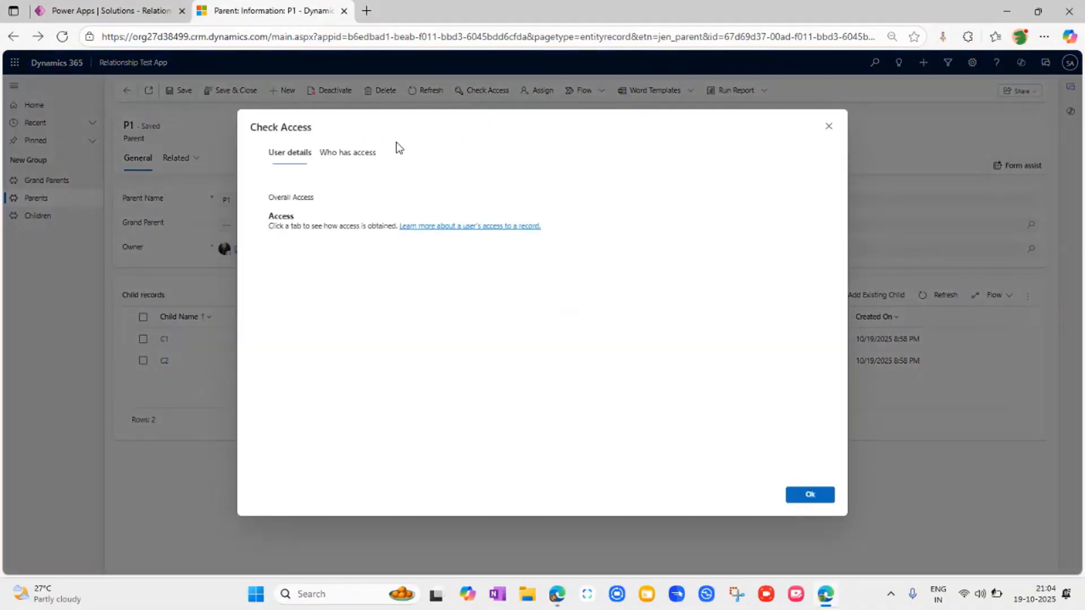
pyautogui.click(404, 178)
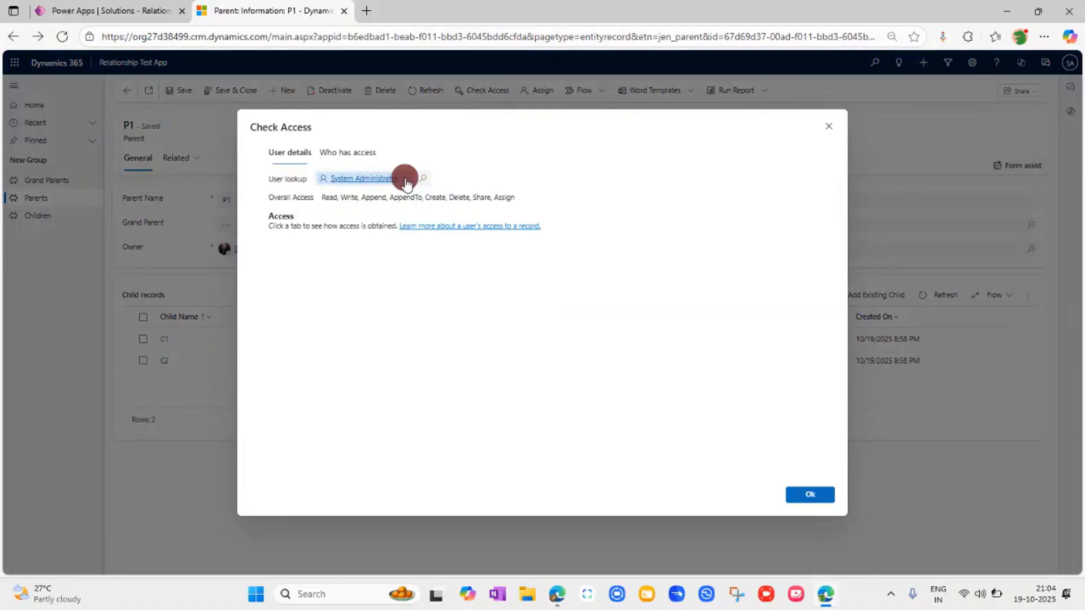
pyautogui.write('amy')
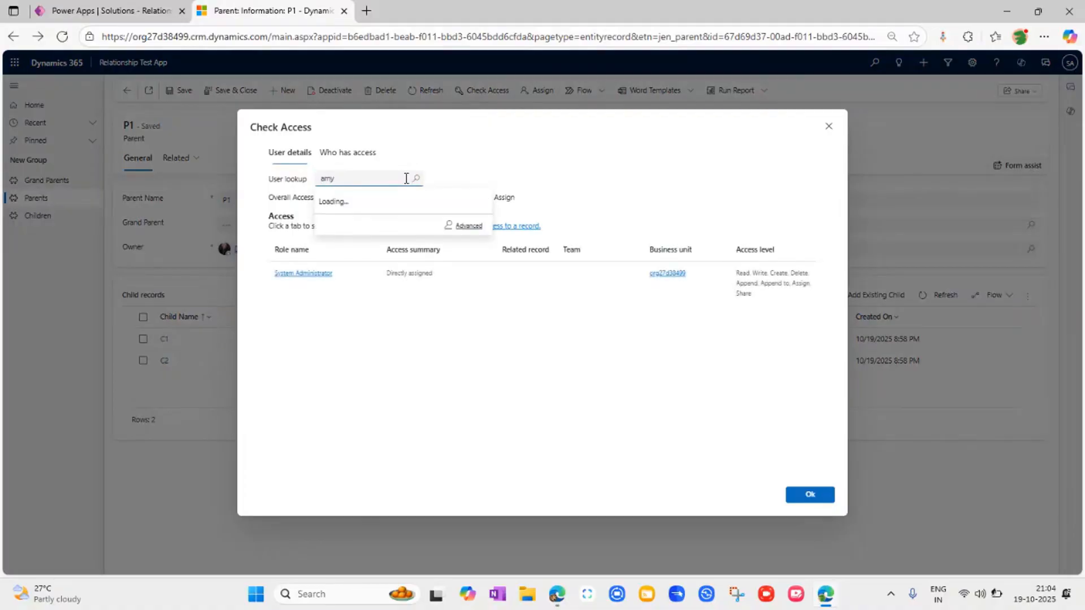
pyautogui.click(390, 223)
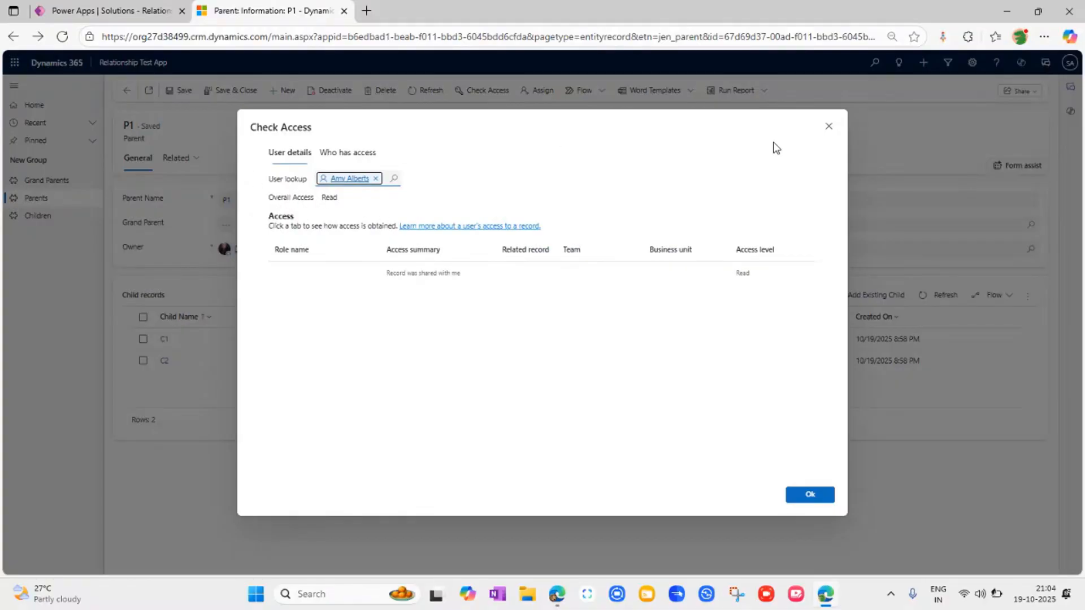
pyautogui.click(828, 126)
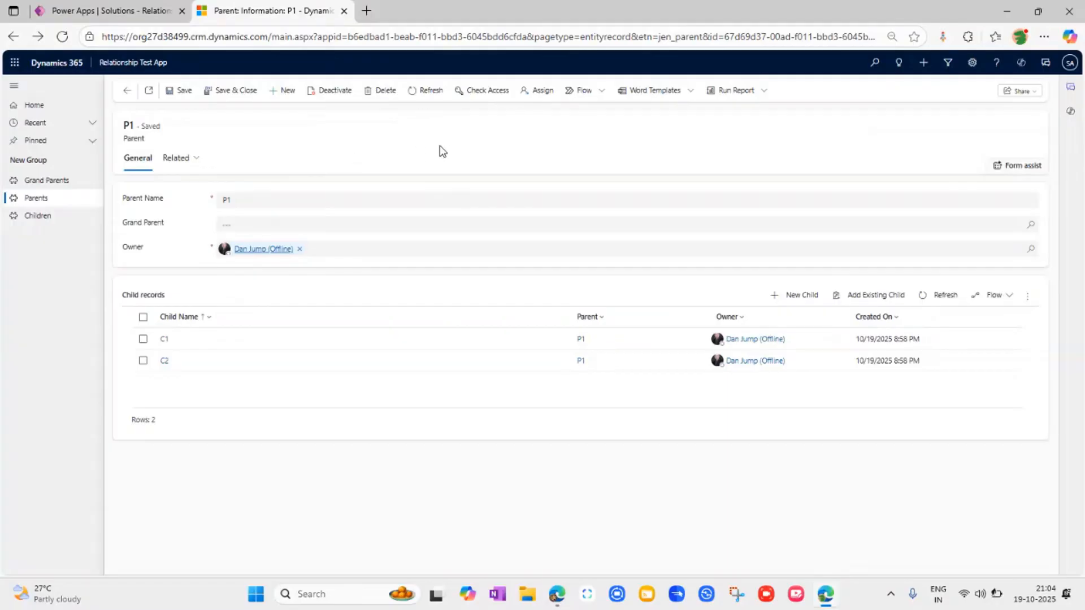
# Open child record C1 in a separate browser tab, keeping parent record P1 open.
pyautogui.click(165, 339)
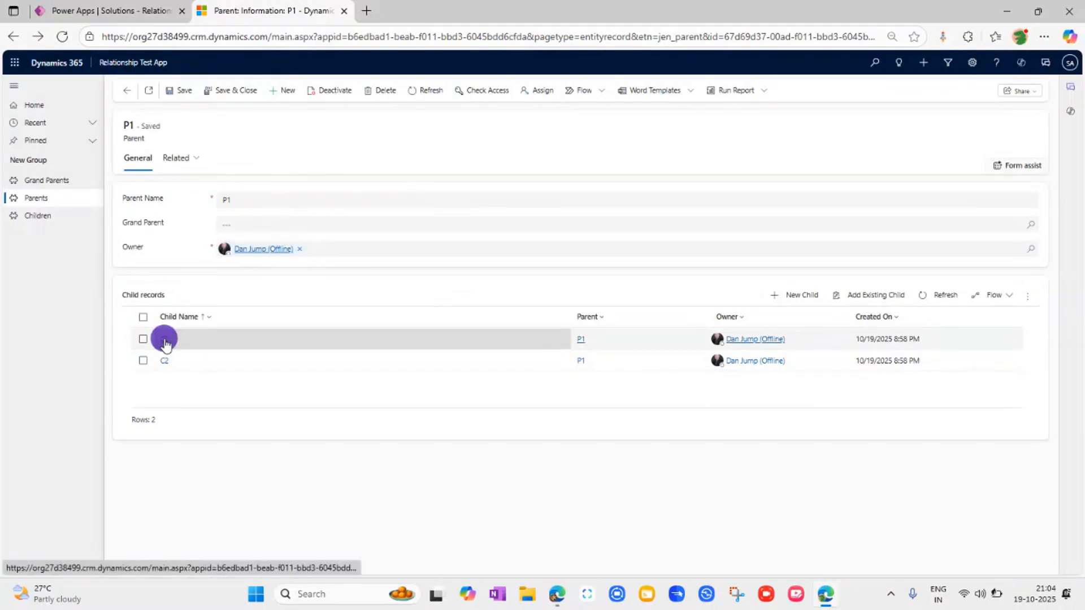
pyautogui.click(189, 352)
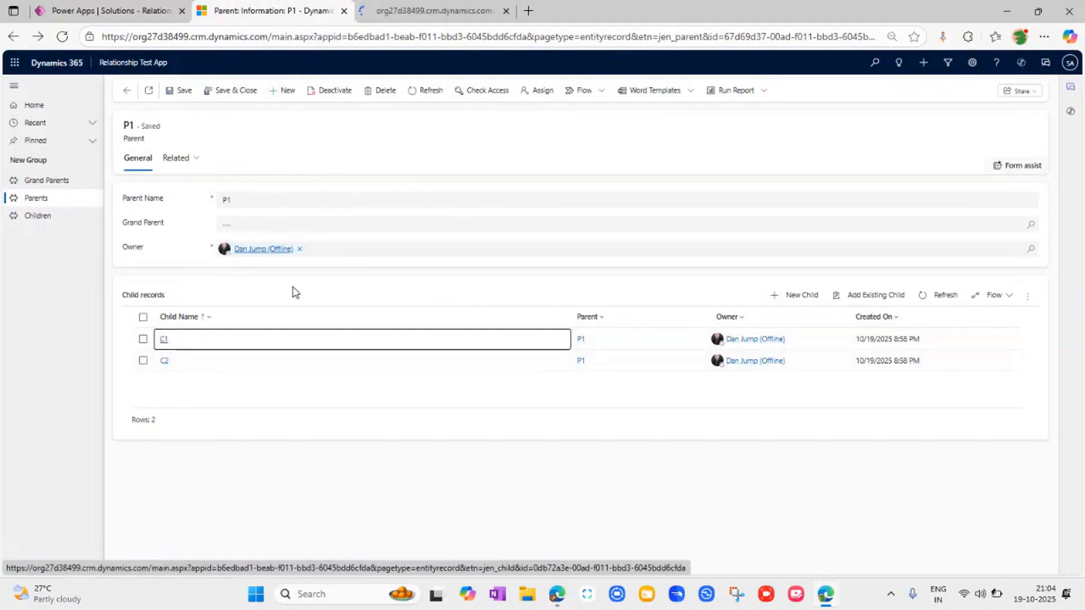
pyautogui.click(429, 12)
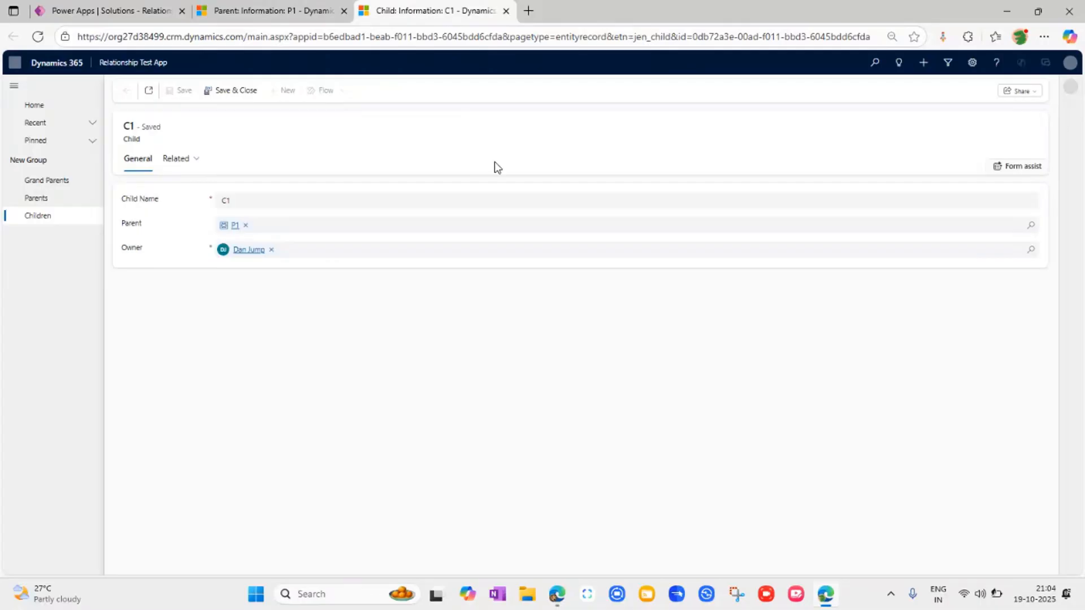
pyautogui.click(290, 14)
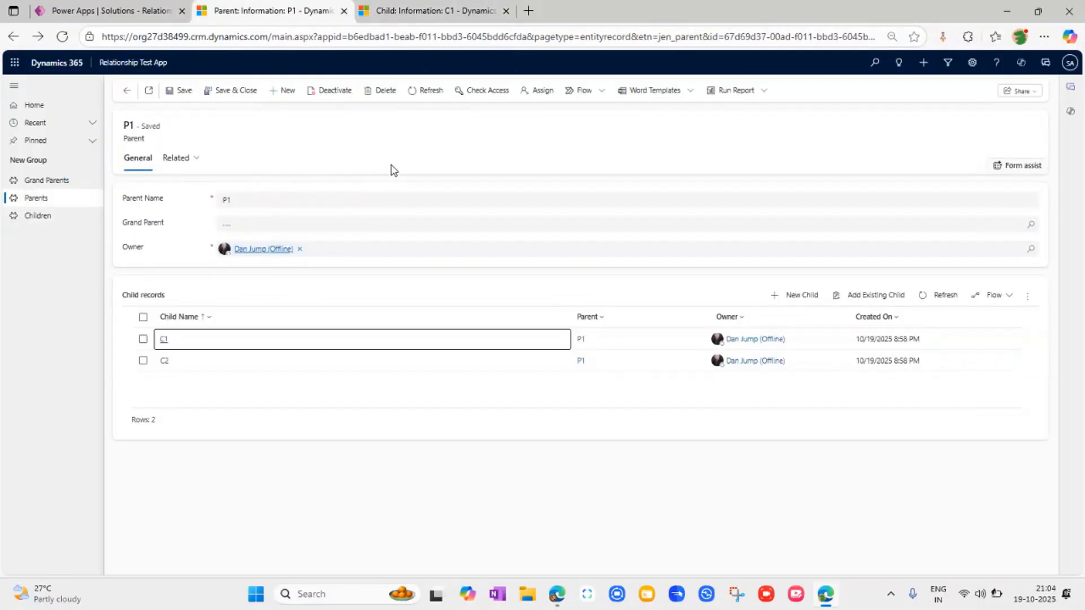
pyautogui.click(432, 10)
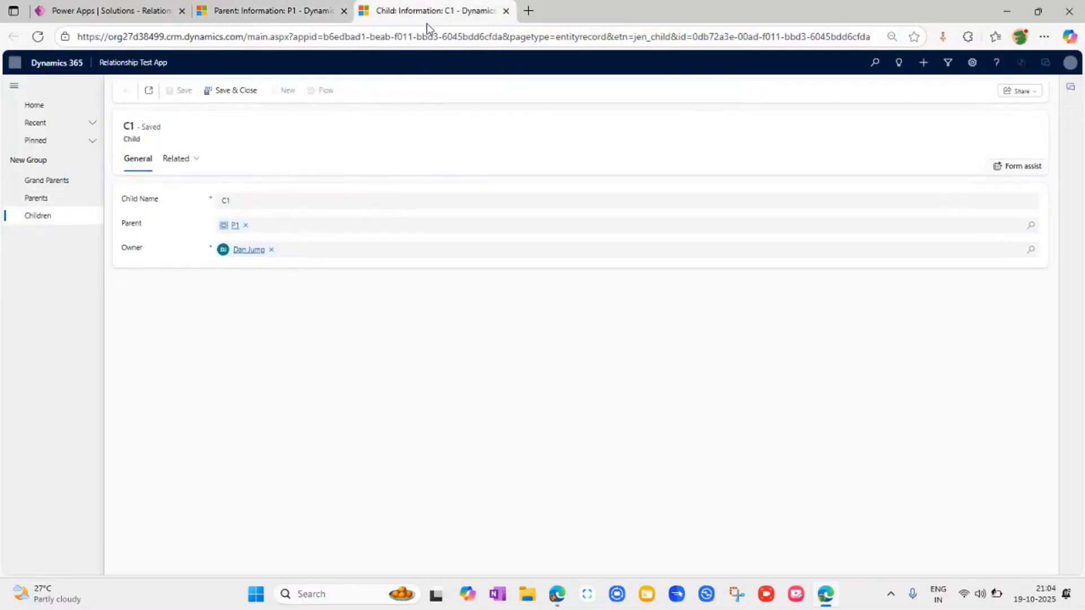
pyautogui.click(320, 130)
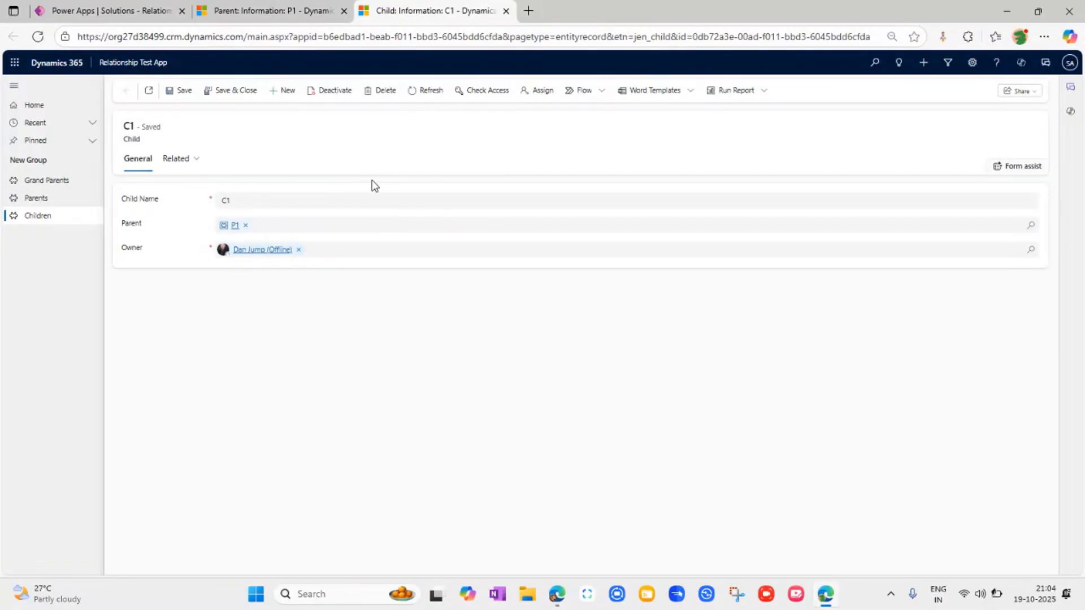
# Check the shared user's access to child record C1, including the access level and the related record it comes from.
pyautogui.click(484, 93)
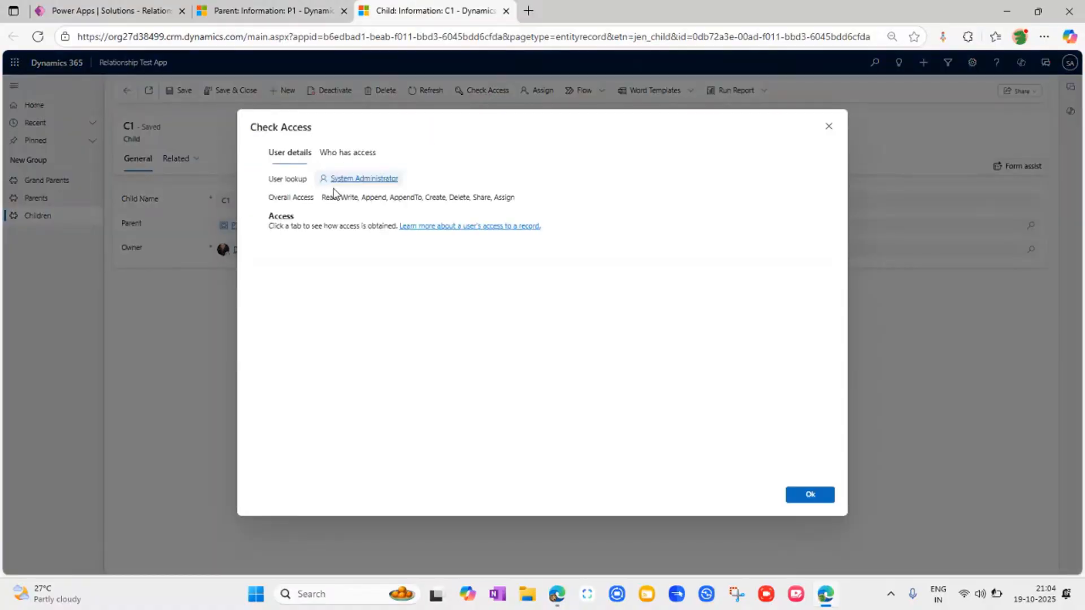
pyautogui.click(405, 178)
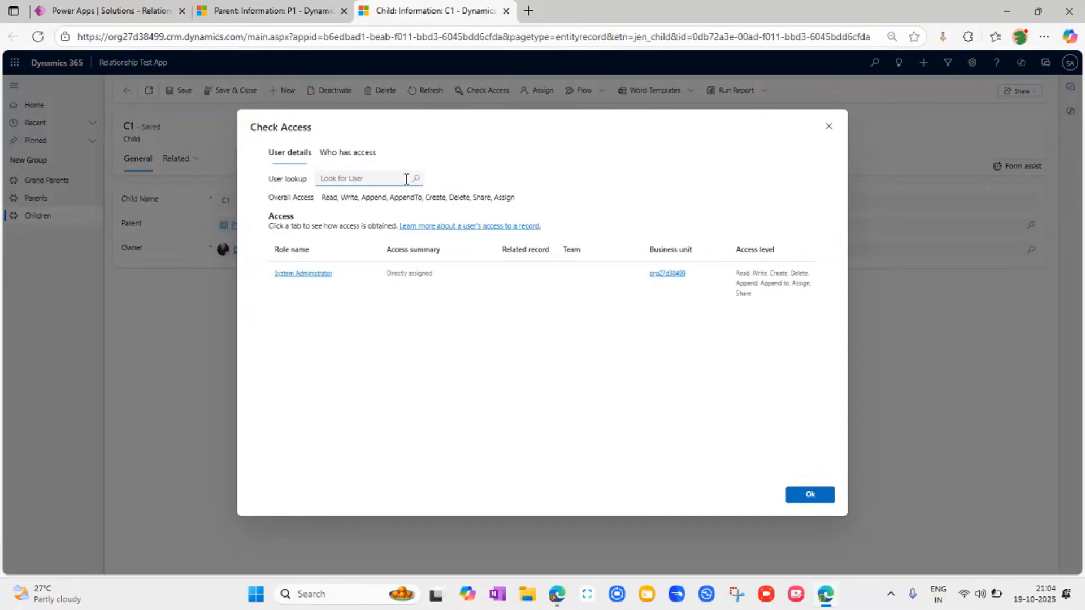
pyautogui.write('amy')
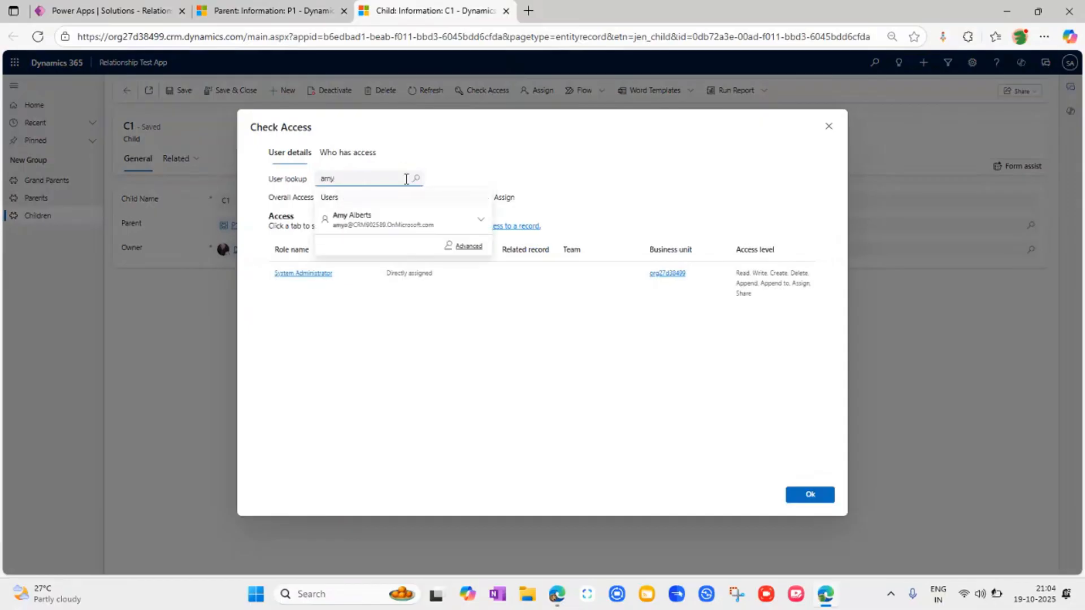
pyautogui.click(371, 220)
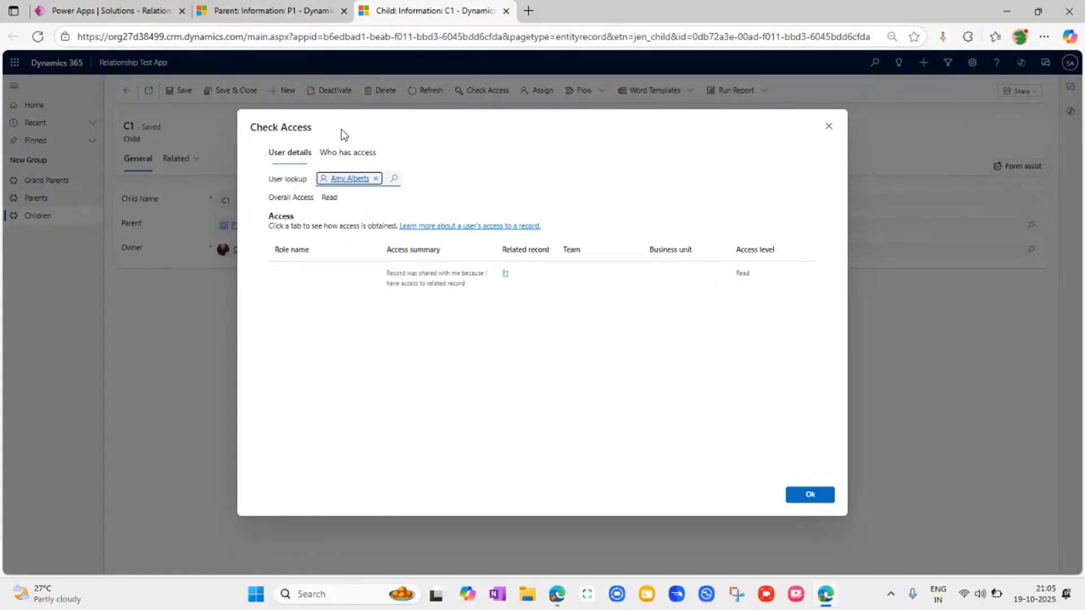
pyautogui.doubleClick(329, 197)
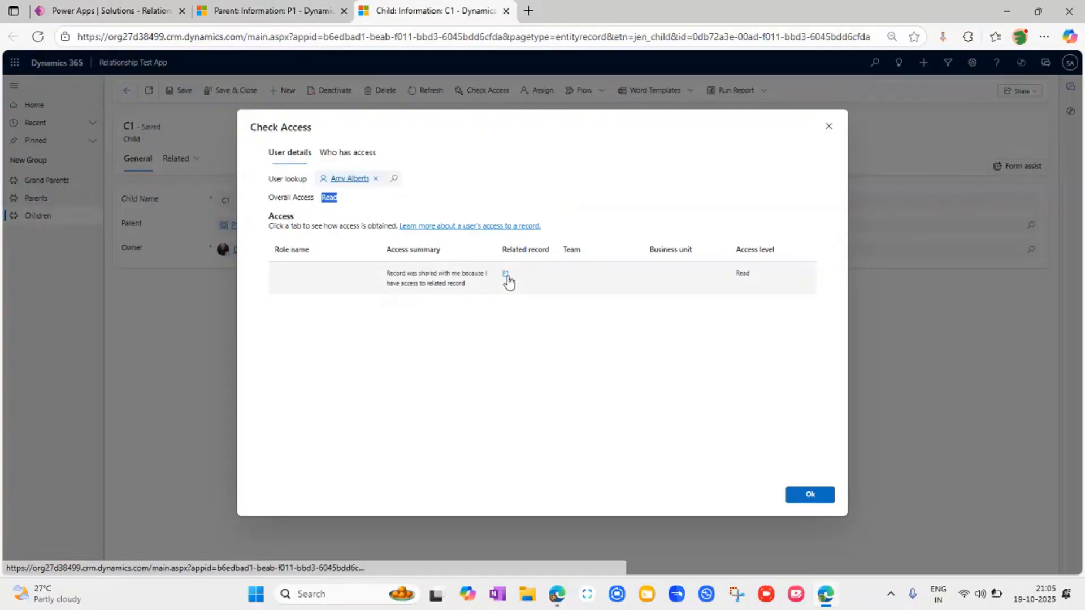
pyautogui.click(829, 127)
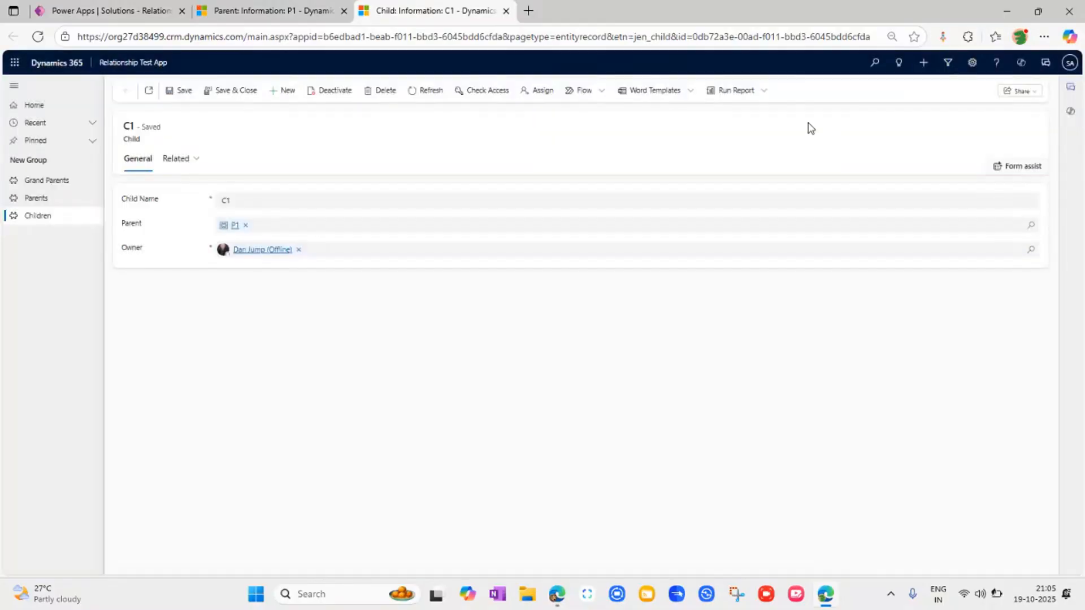
# Check the Unshare behavior of the Parent–Child relationship in Power Apps, and return to parent record P1.
pyautogui.click(245, 11)
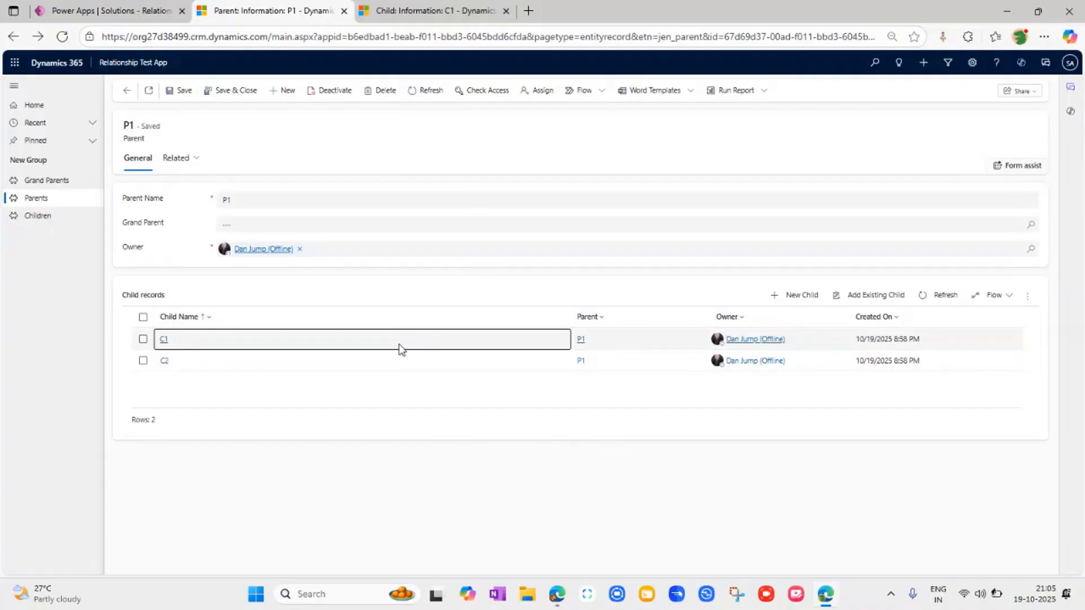
pyautogui.click(552, 141)
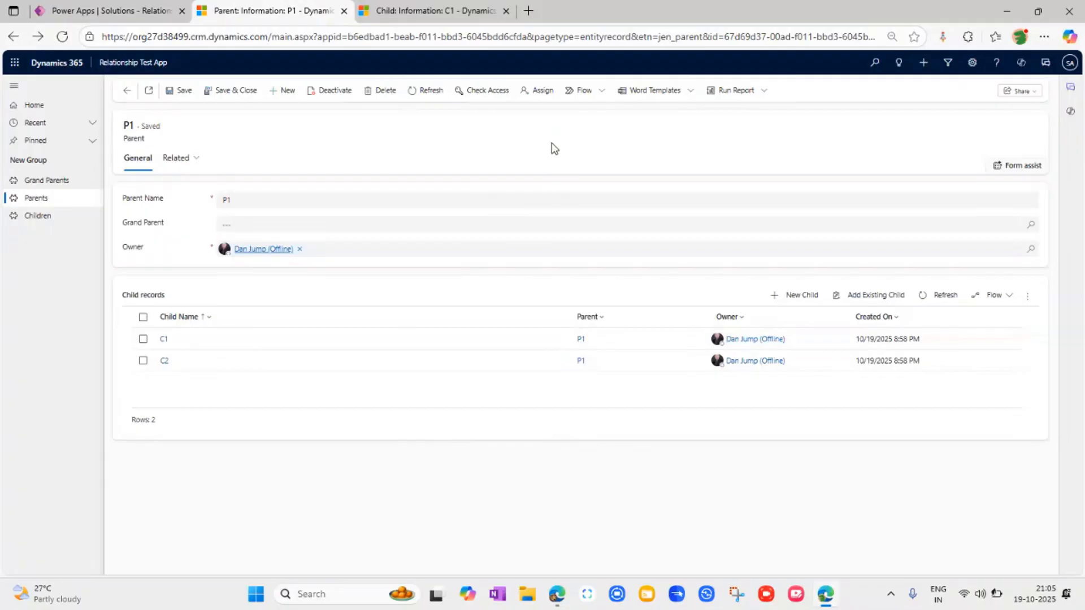
pyautogui.click(120, 10)
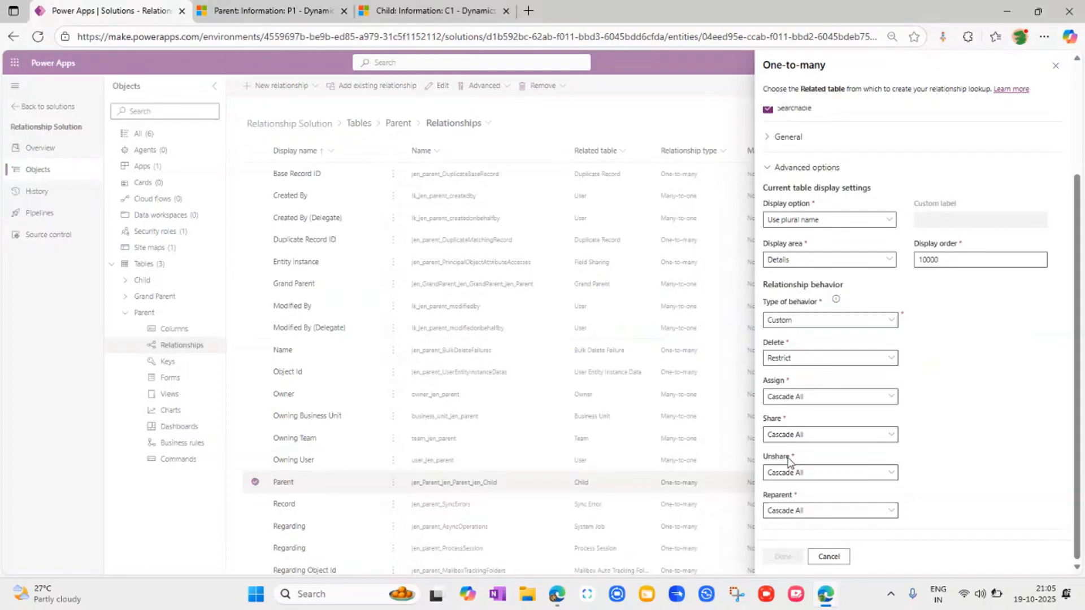
pyautogui.click(278, 12)
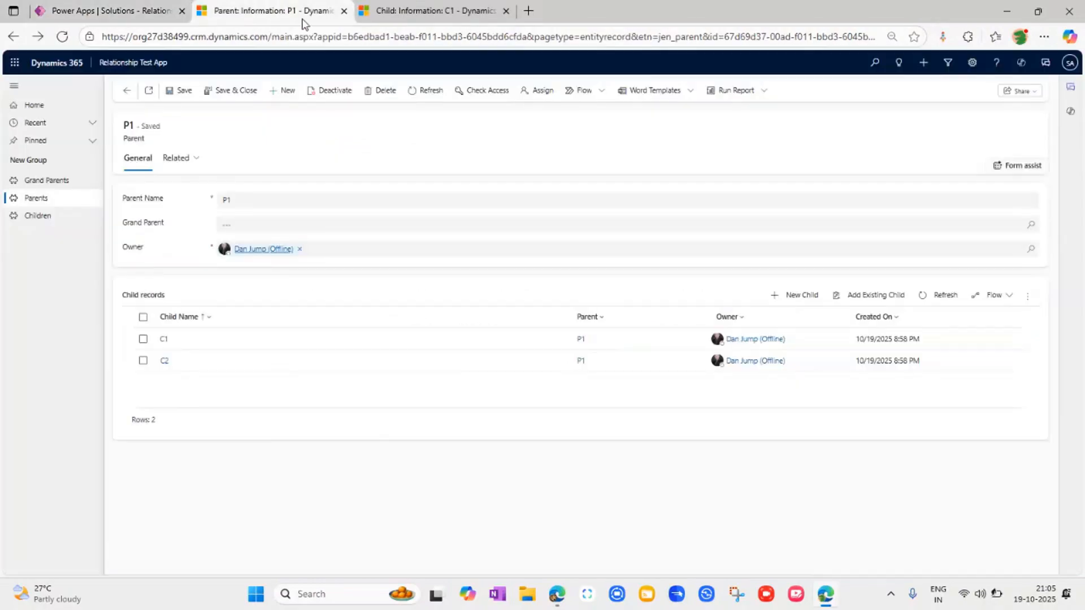
# Open access management for P1, review the permissions of the previously shared user, and close it without changes.
pyautogui.click(1017, 91)
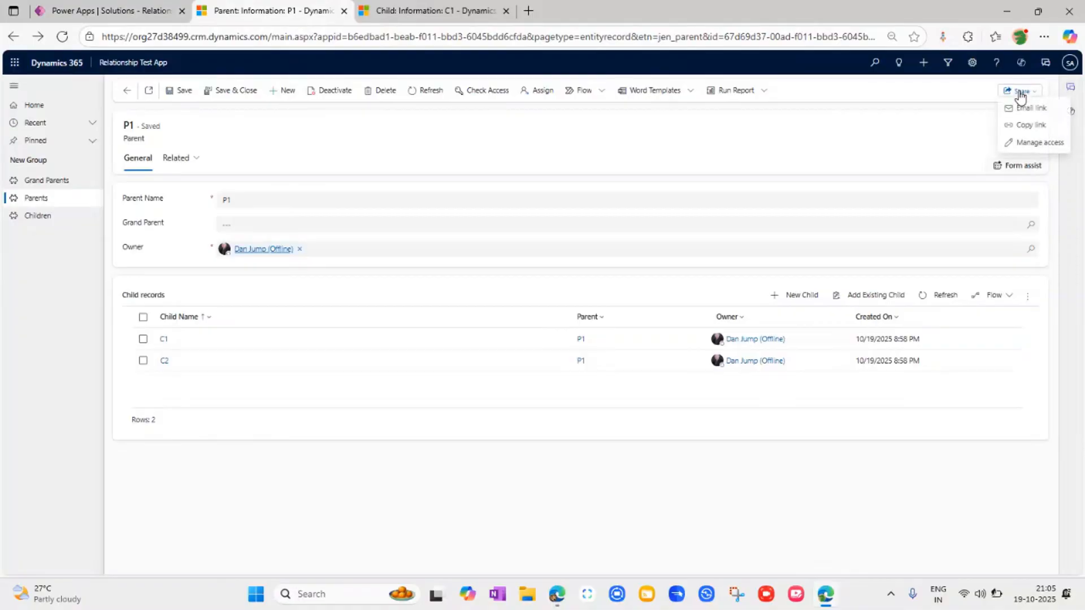
pyautogui.click(1036, 143)
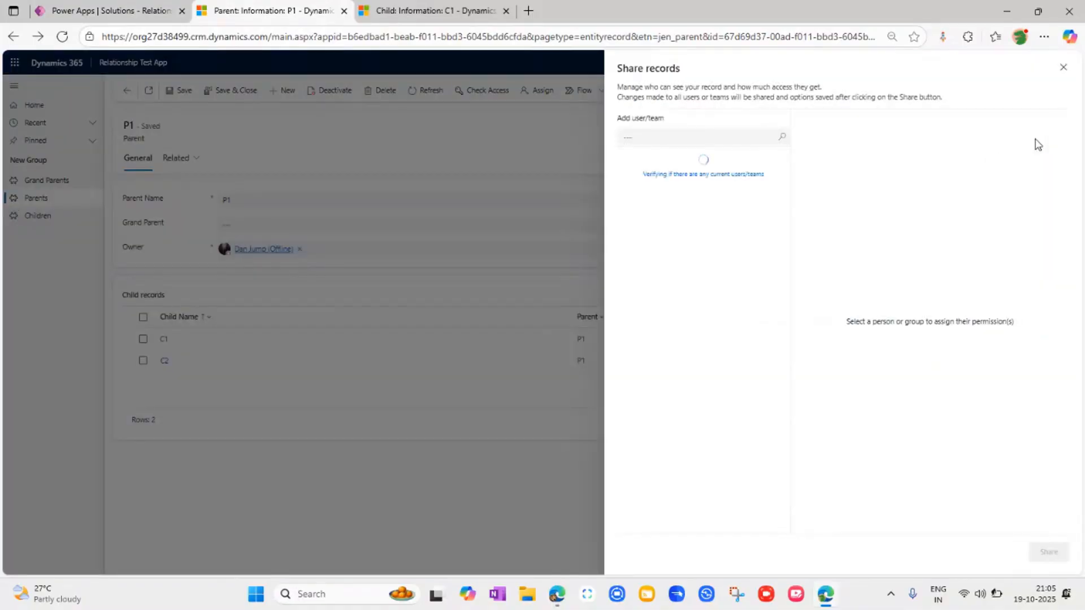
pyautogui.click(719, 185)
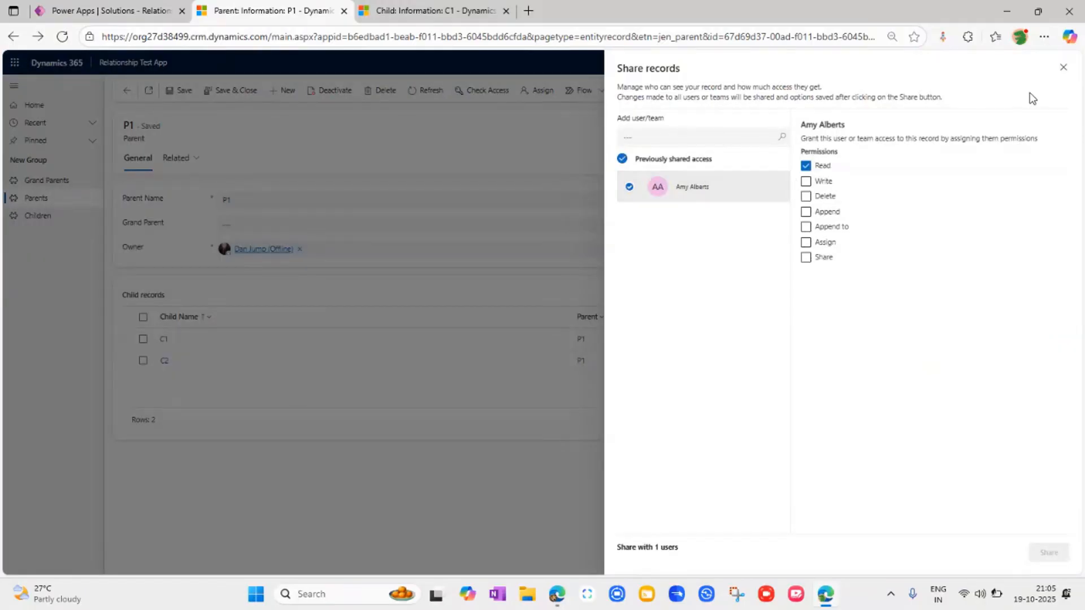
pyautogui.click(1061, 71)
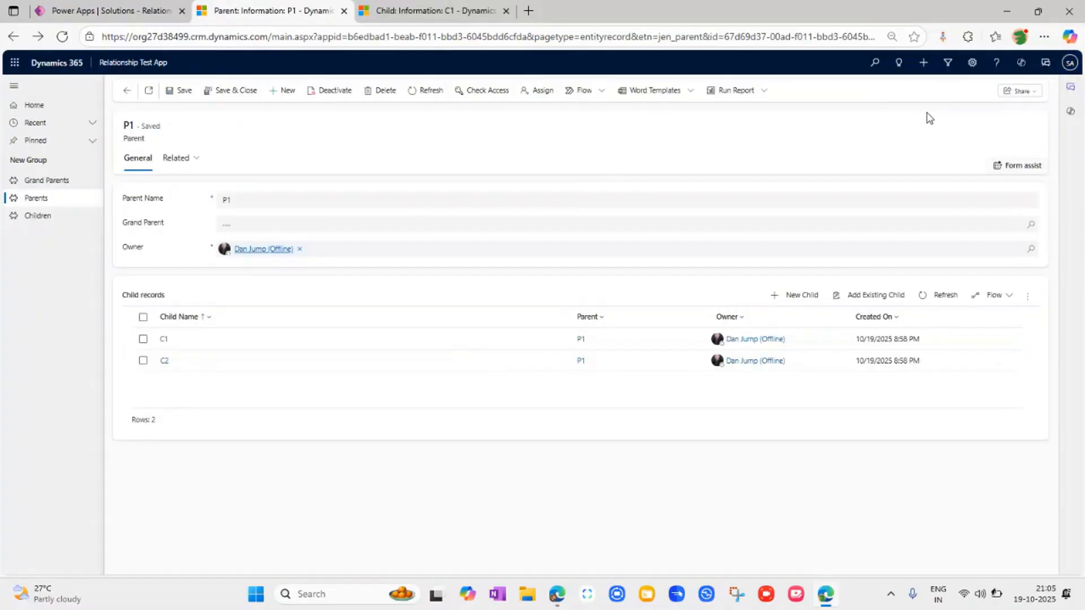
# Set the owner of parent record P1 to System Administrator and save the record.
pyautogui.click(301, 250)
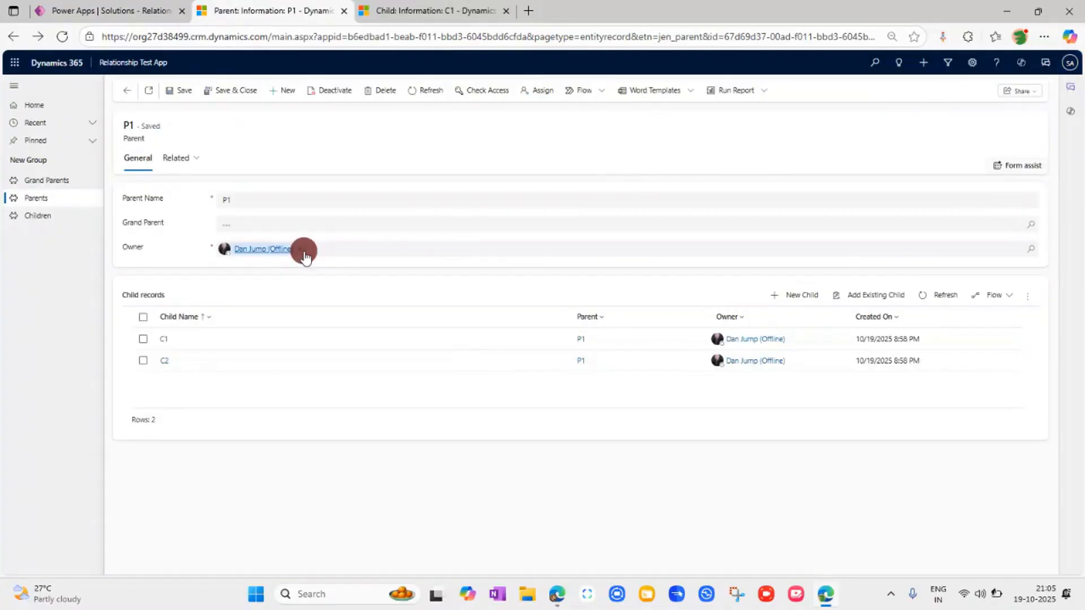
pyautogui.write('system')
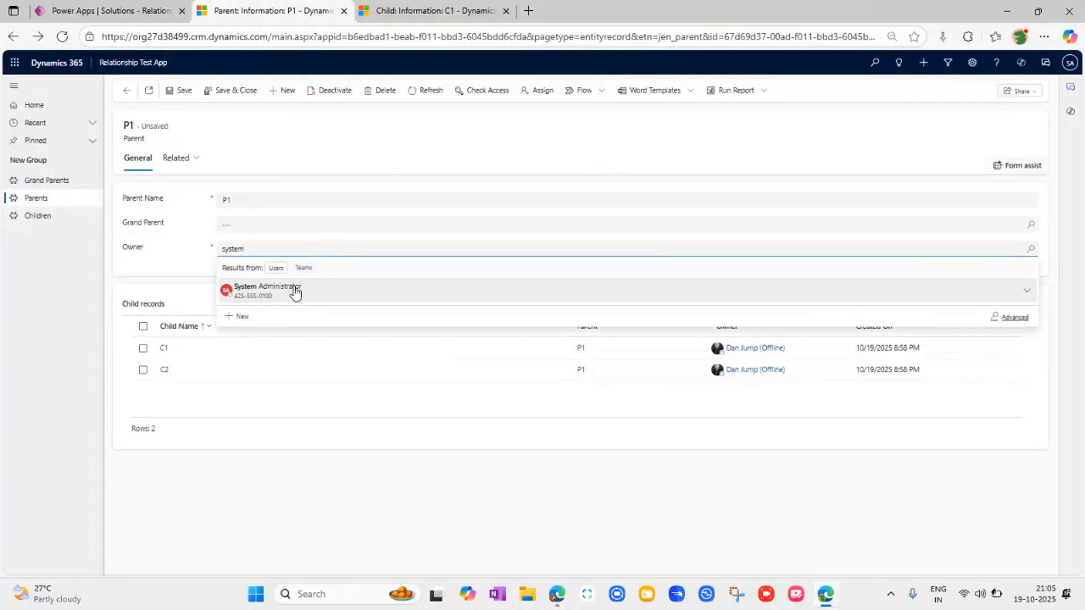
pyautogui.click(293, 290)
pyautogui.click(182, 91)
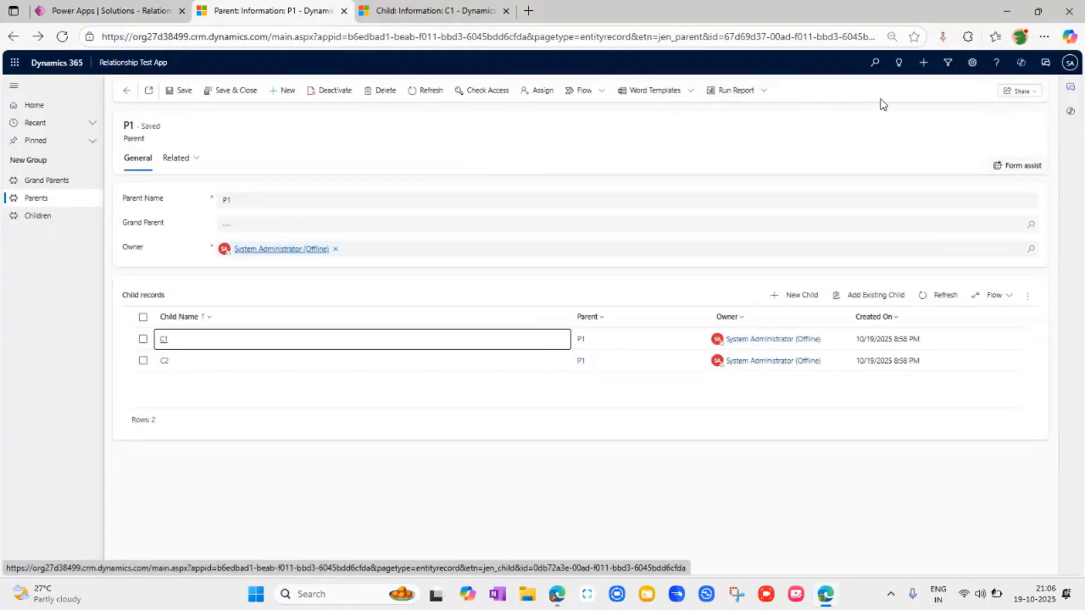
# Recheck the shared user's permissions on P1 under its System Administrator ownership, and close access management.
pyautogui.click(1025, 92)
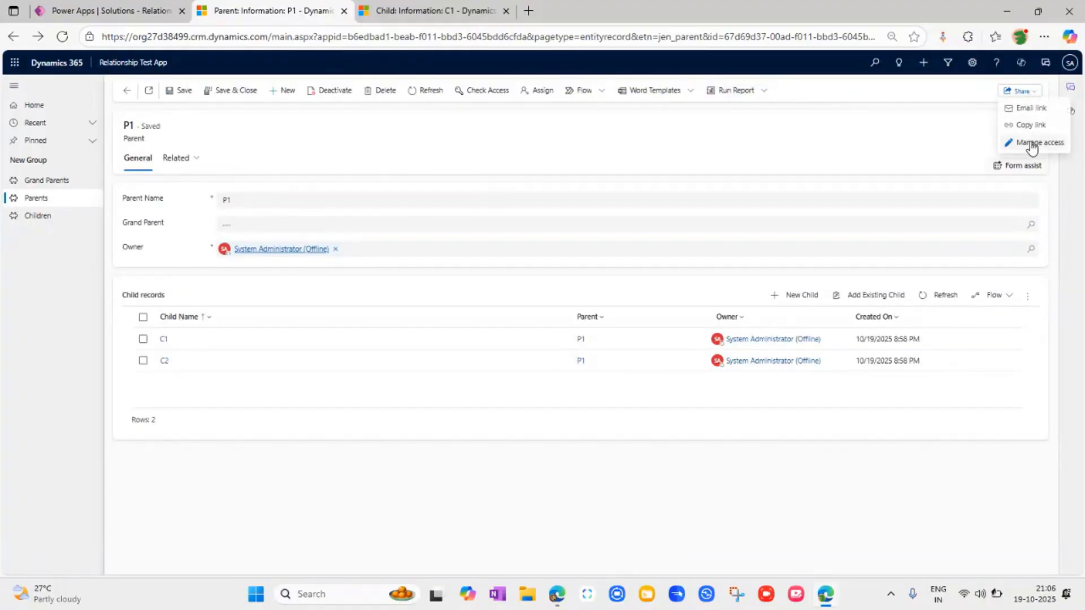
pyautogui.click(1030, 142)
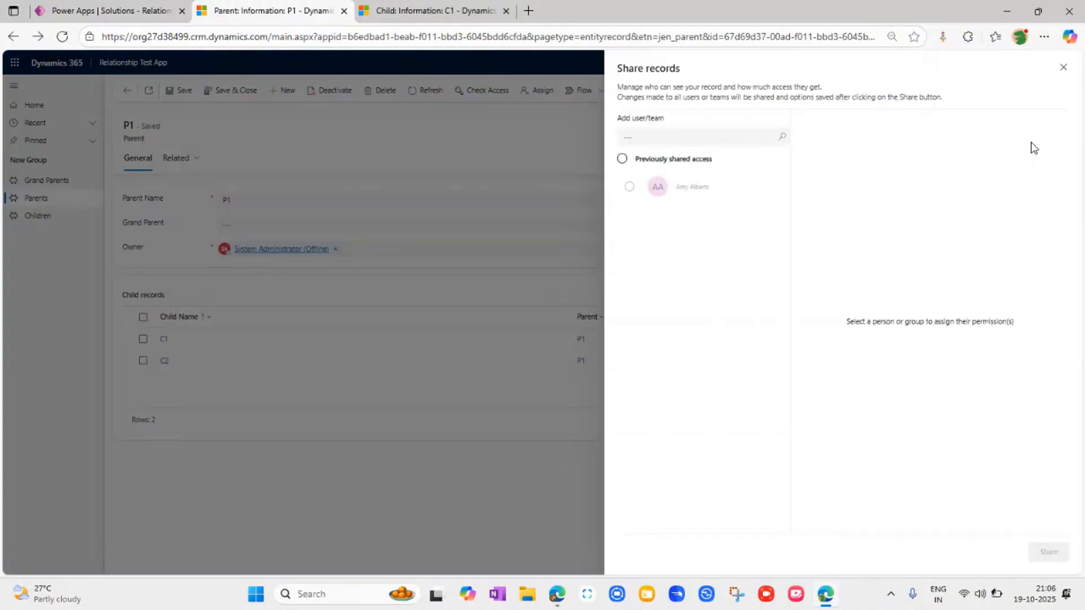
pyautogui.click(710, 187)
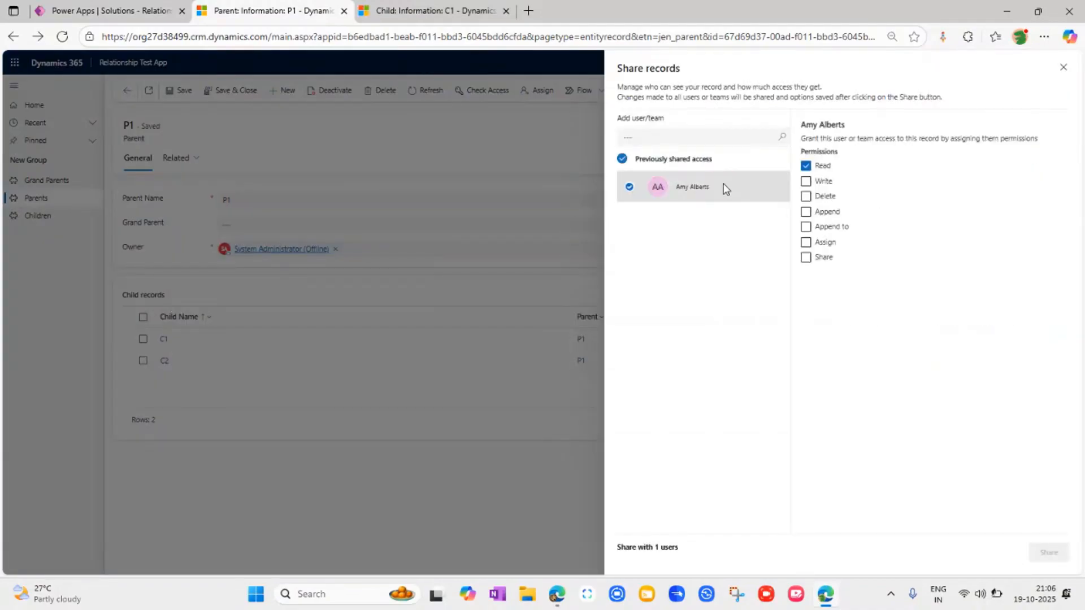
pyautogui.click(1064, 67)
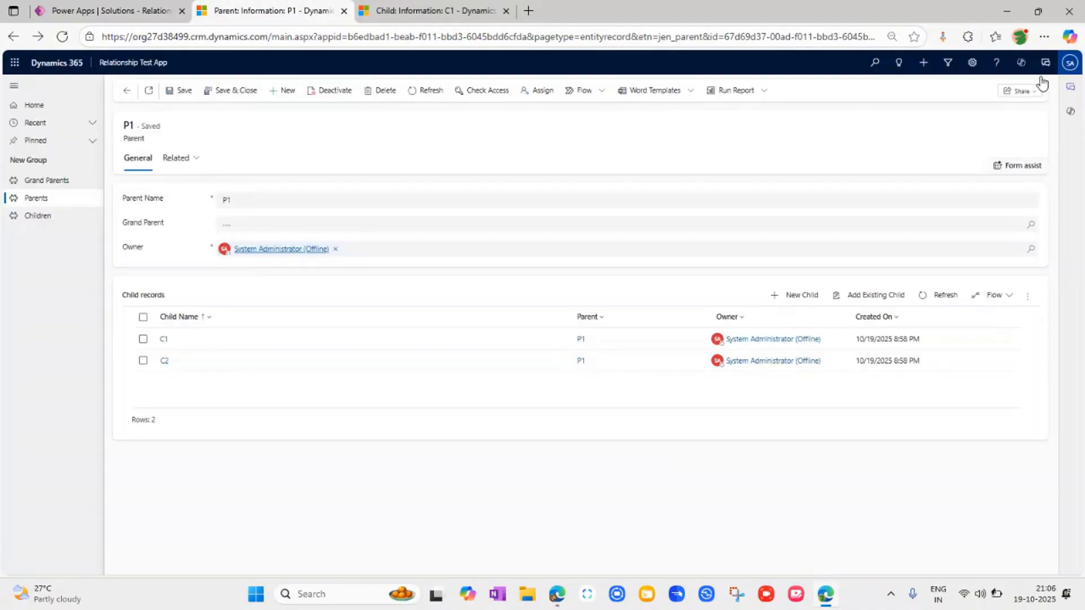
# Reload parent record P1, remove the shared user's Read permission, apply the sharing change and close access management.
pyautogui.click(62, 37)
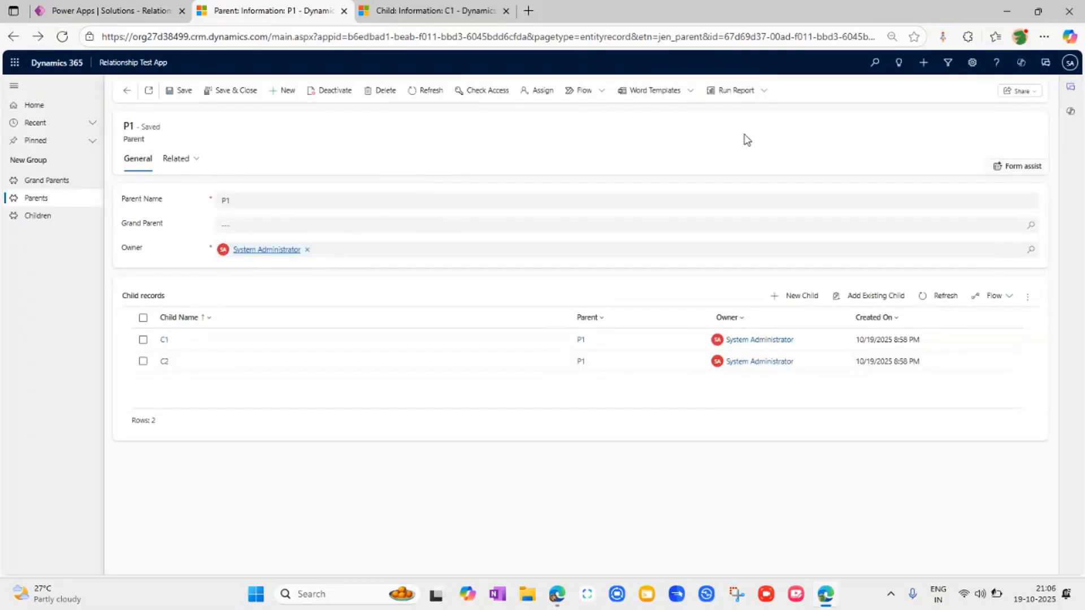
pyautogui.click(1025, 91)
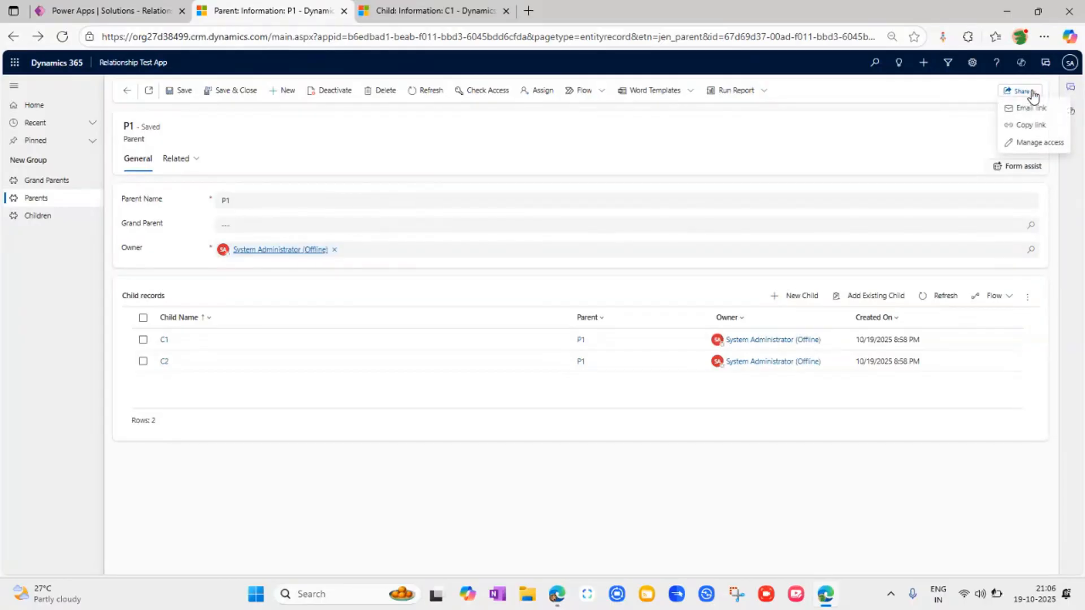
pyautogui.click(1042, 142)
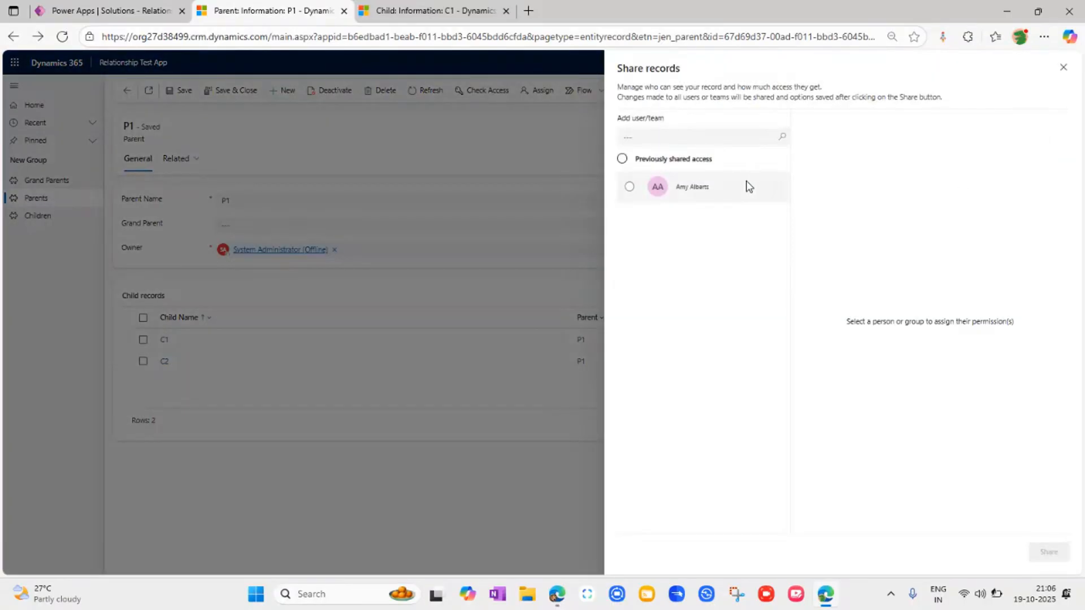
pyautogui.click(756, 186)
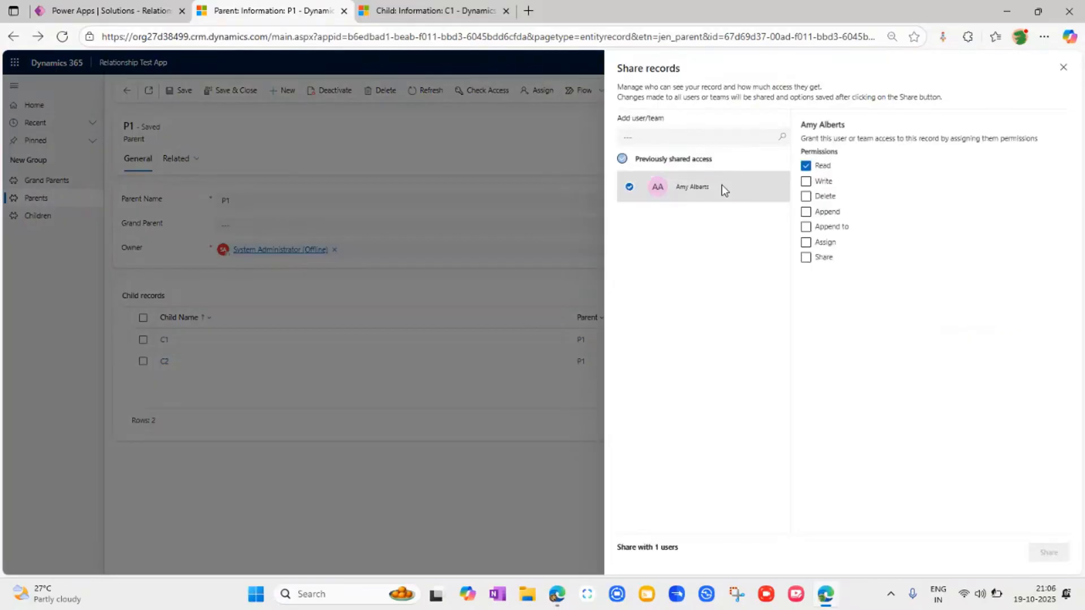
pyautogui.click(805, 166)
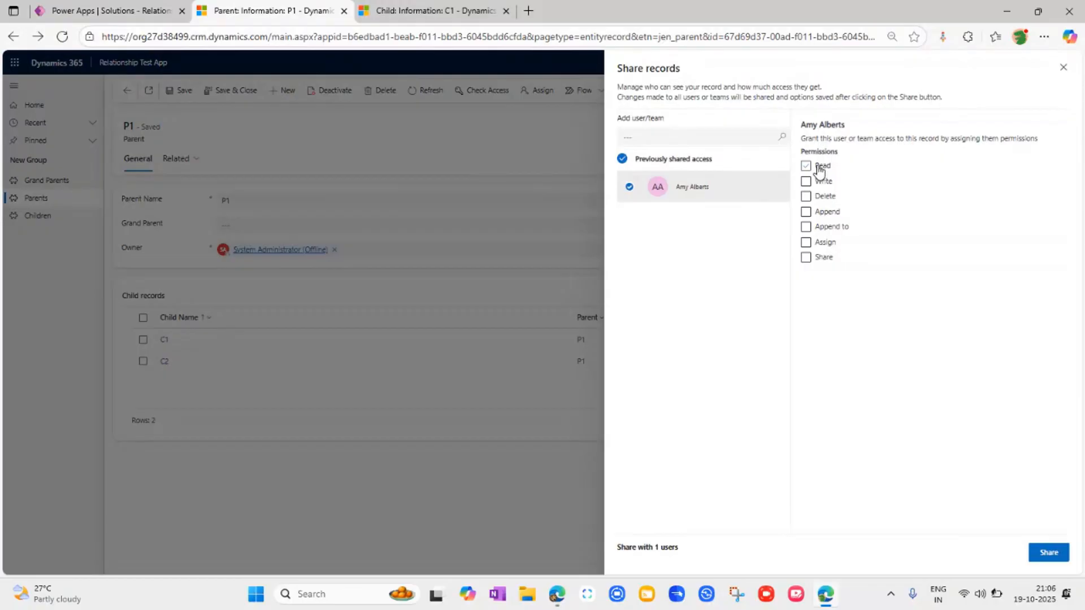
pyautogui.click(1051, 555)
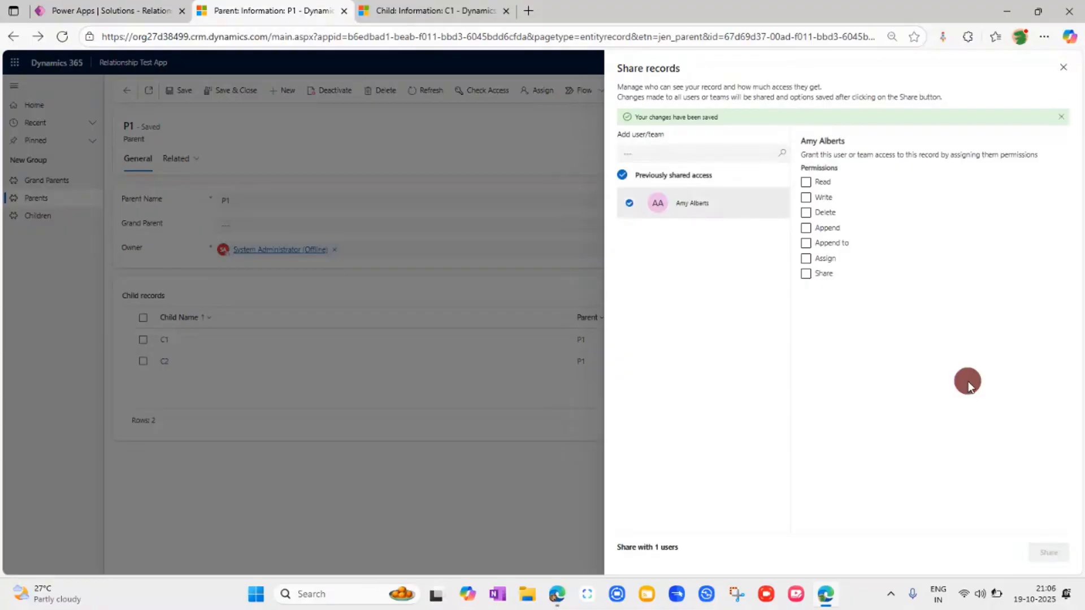
pyautogui.click(1067, 67)
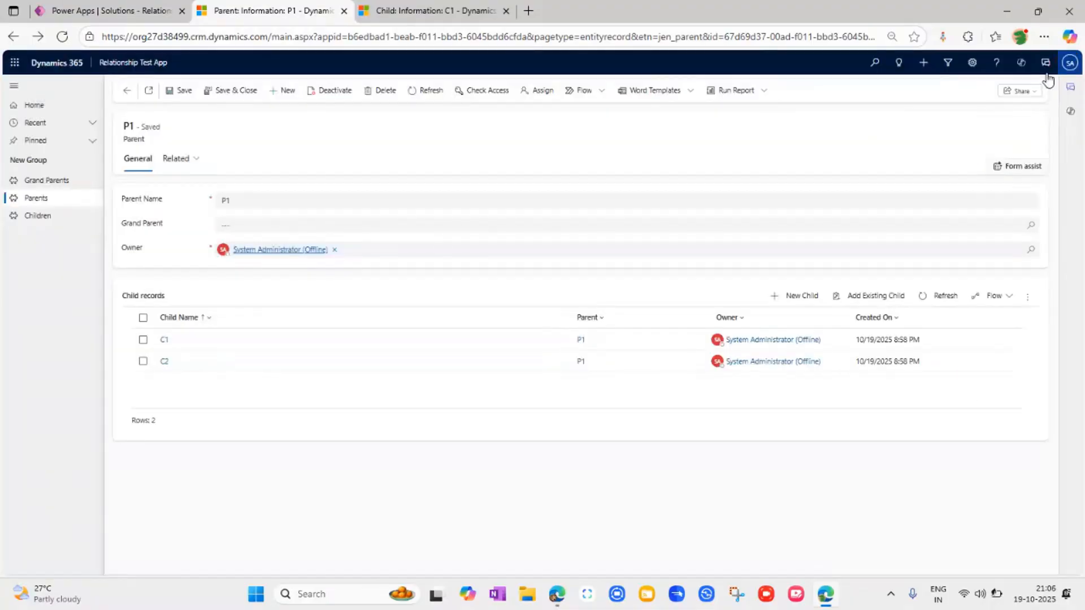
# Check the overall access of the unshared user on parent record P1, and close the access check.
pyautogui.click(484, 93)
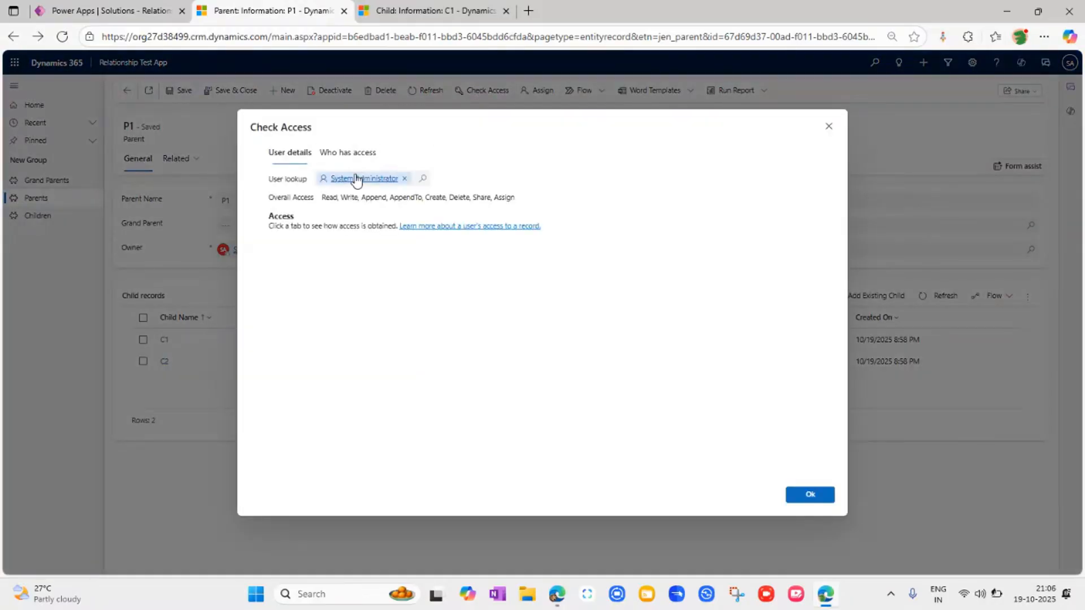
pyautogui.click(405, 177)
pyautogui.write('amy')
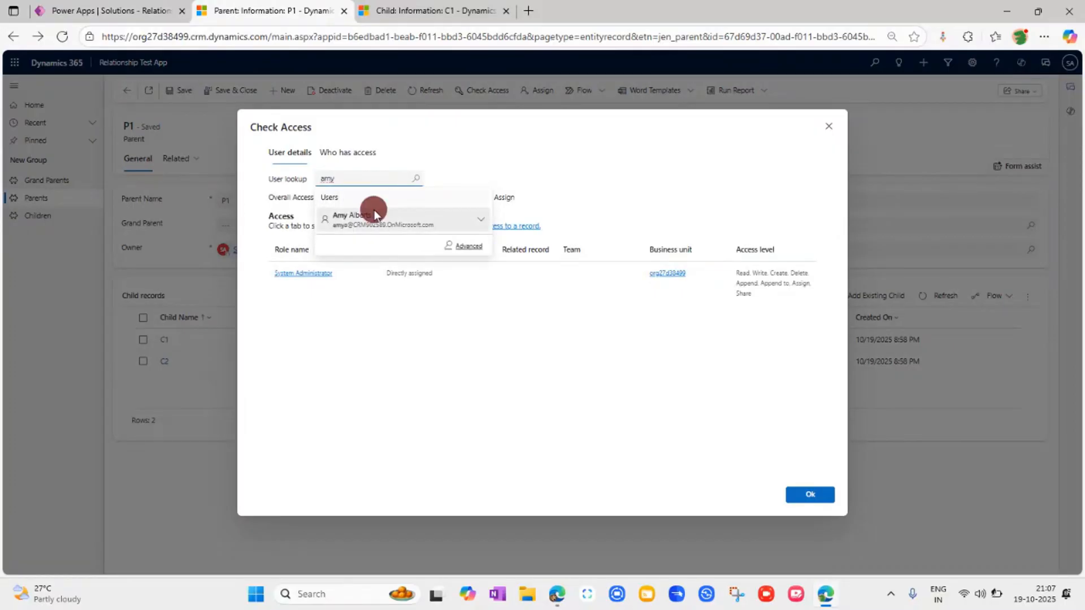
pyautogui.click(373, 214)
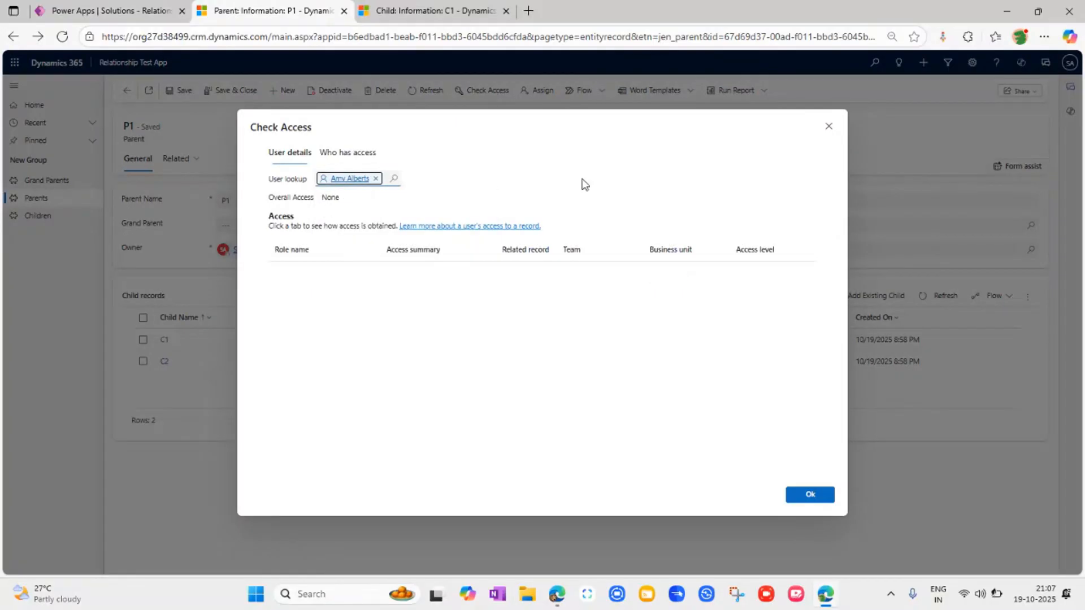
pyautogui.click(829, 126)
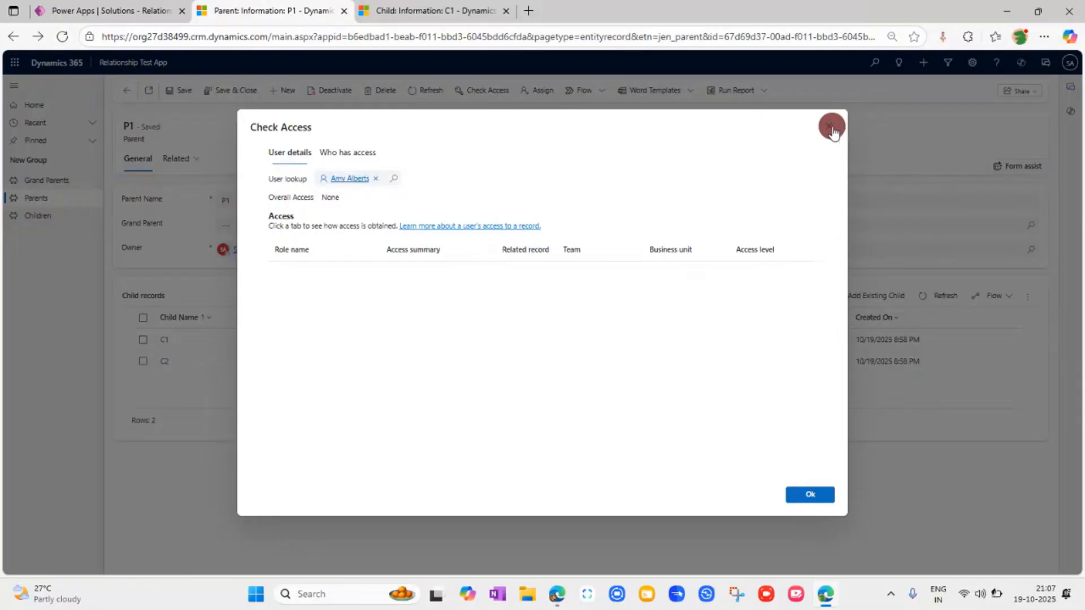
# Refresh child record C1 and check the same unshared user's overall access to it.
pyautogui.click(406, 12)
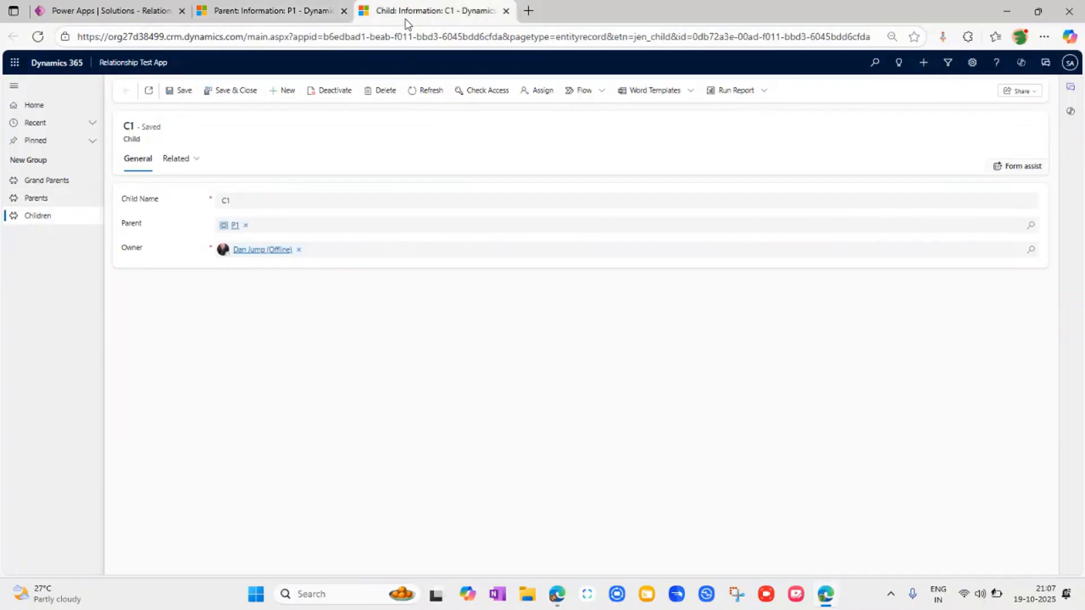
pyautogui.click(421, 92)
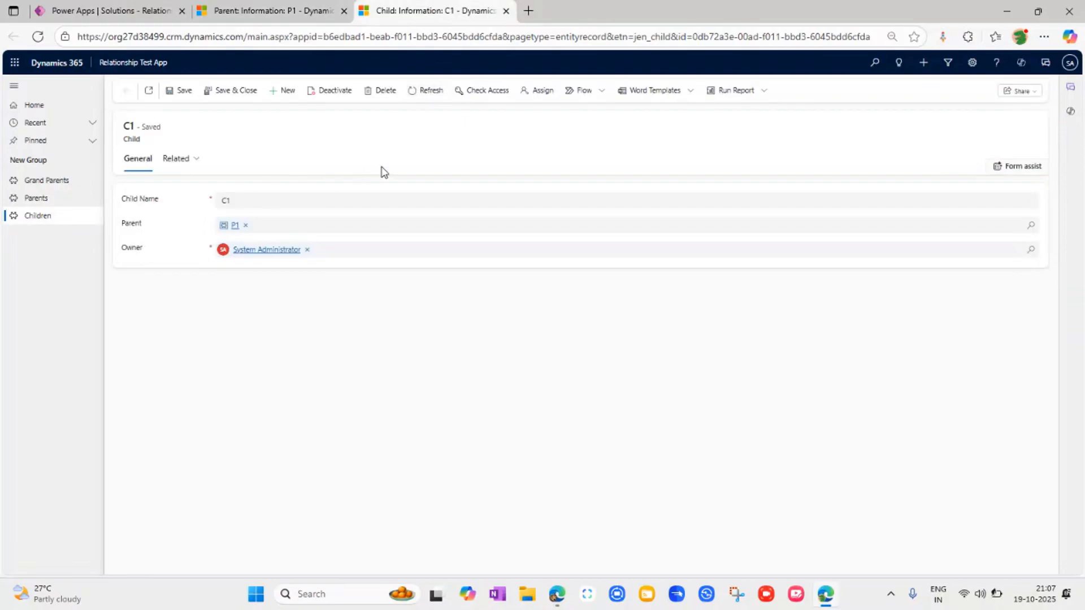
pyautogui.click(487, 91)
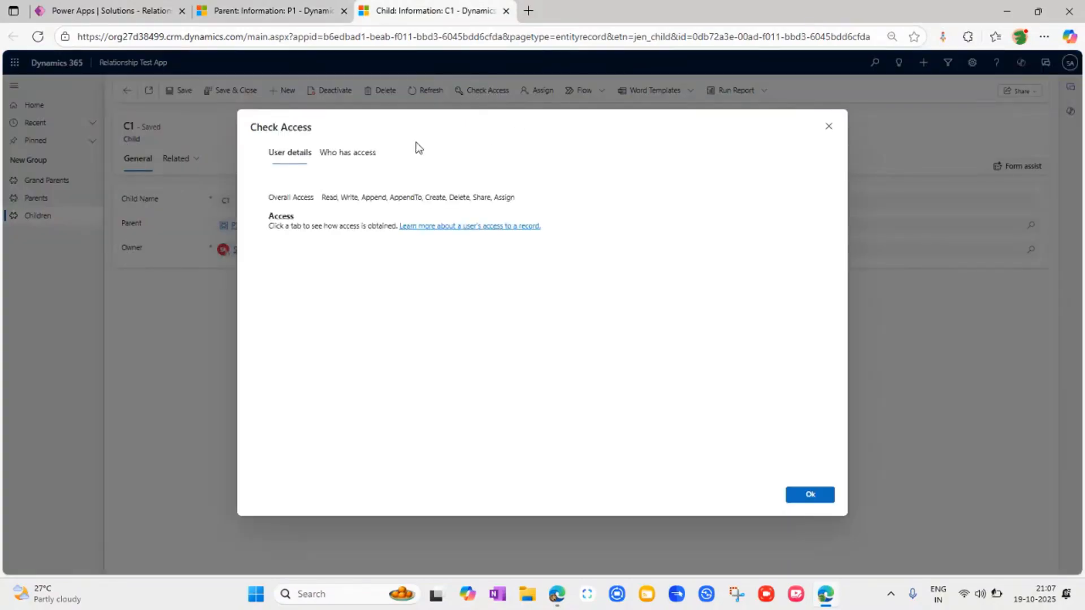
pyautogui.click(408, 182)
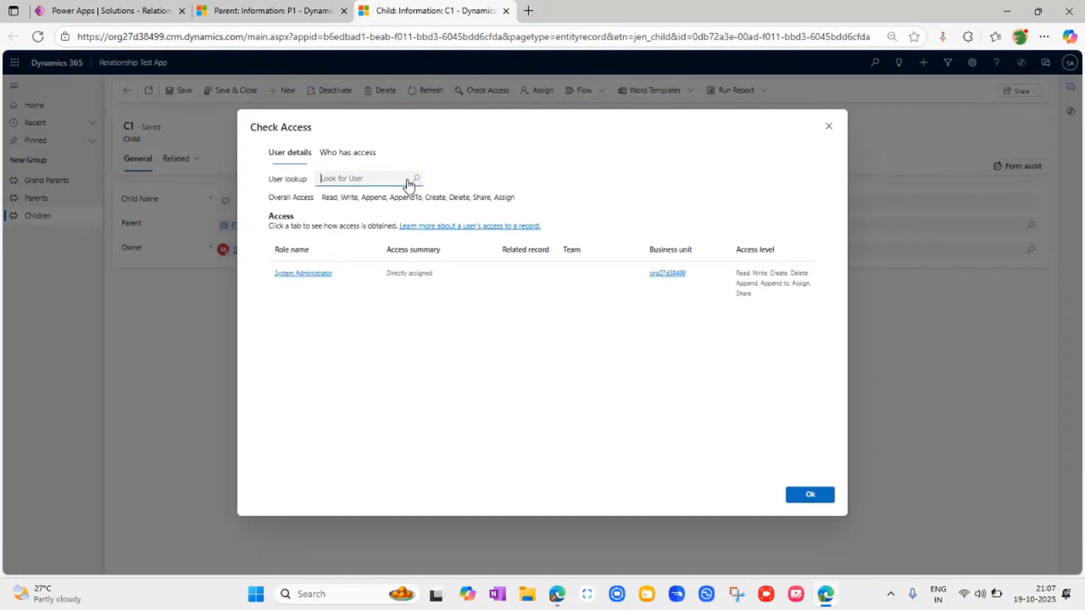
pyautogui.write('amy')
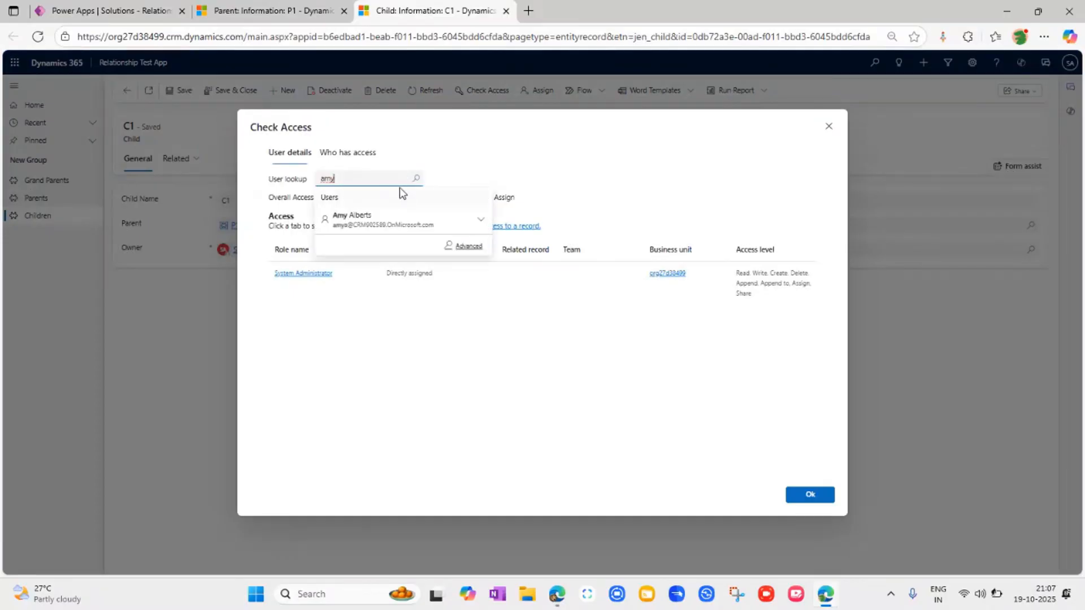
pyautogui.click(388, 214)
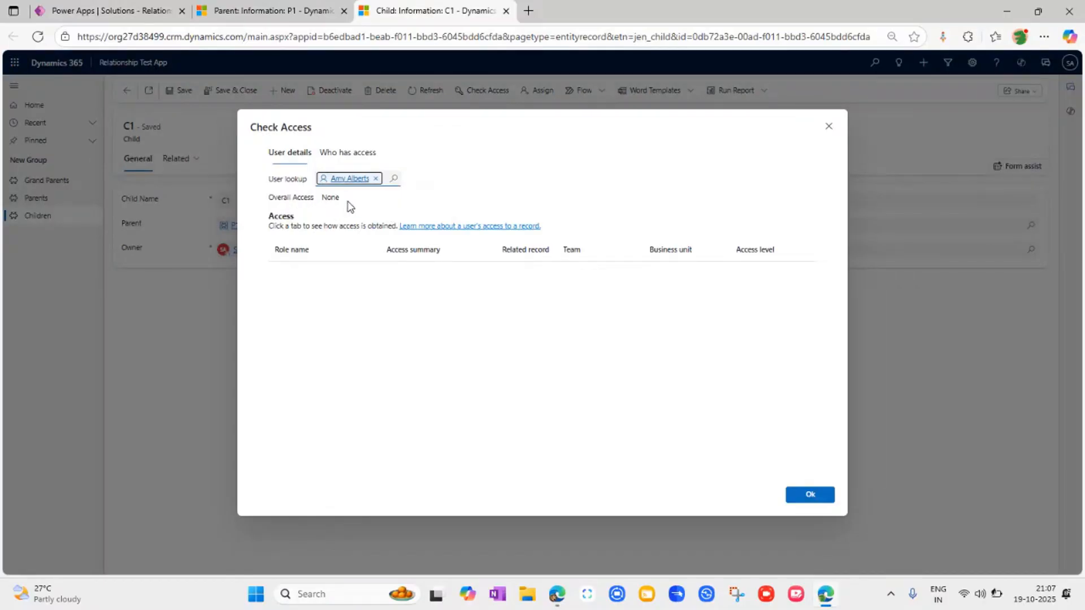
# Review the Reparent behavior of the Parent–Child relationship in Power Apps, and return to parent record P1.
pyautogui.click(135, 12)
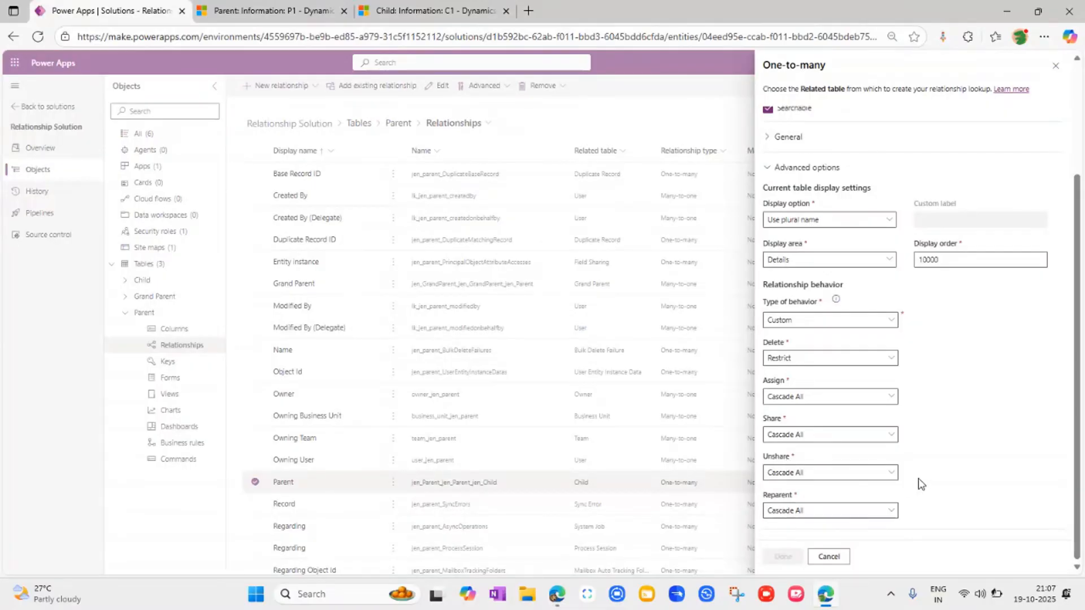
pyautogui.click(270, 12)
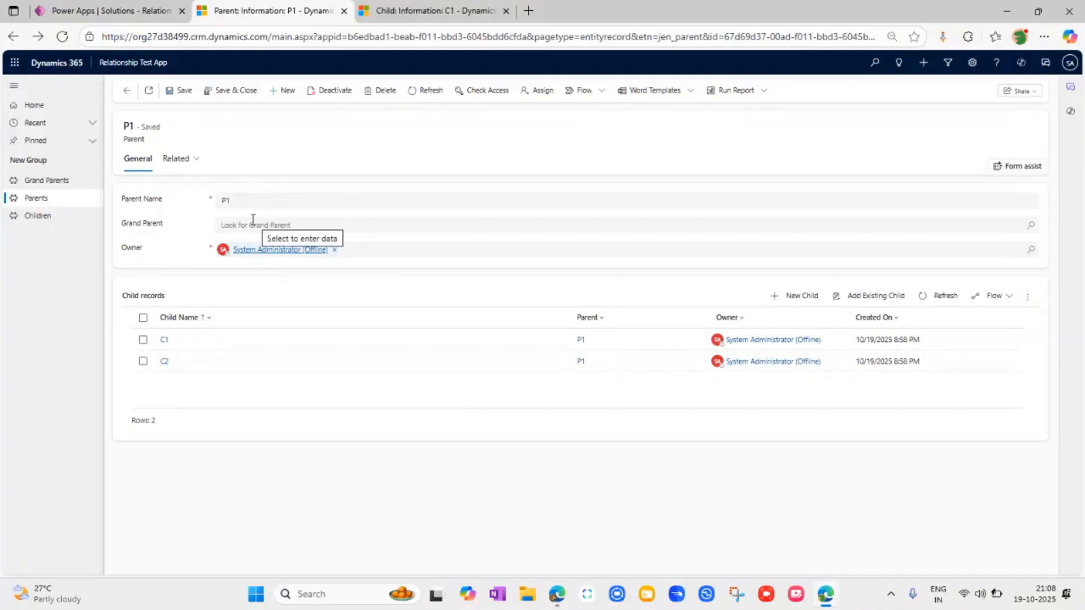
# Create a Grand Parent record named GP 1 with System Administrator as owner, then save and close it.
pyautogui.click(43, 182)
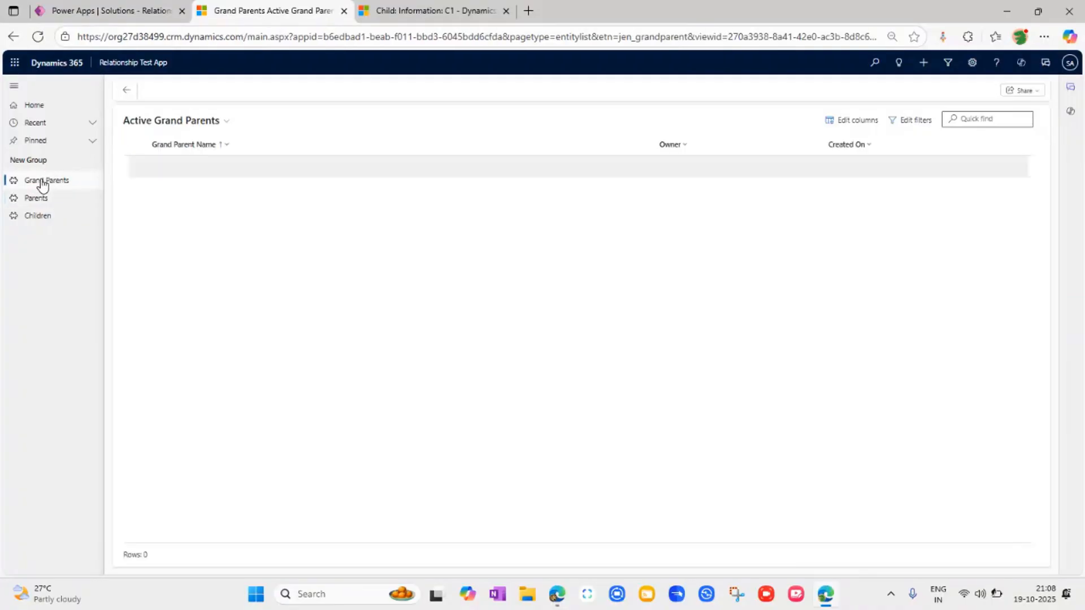
pyautogui.click(854, 124)
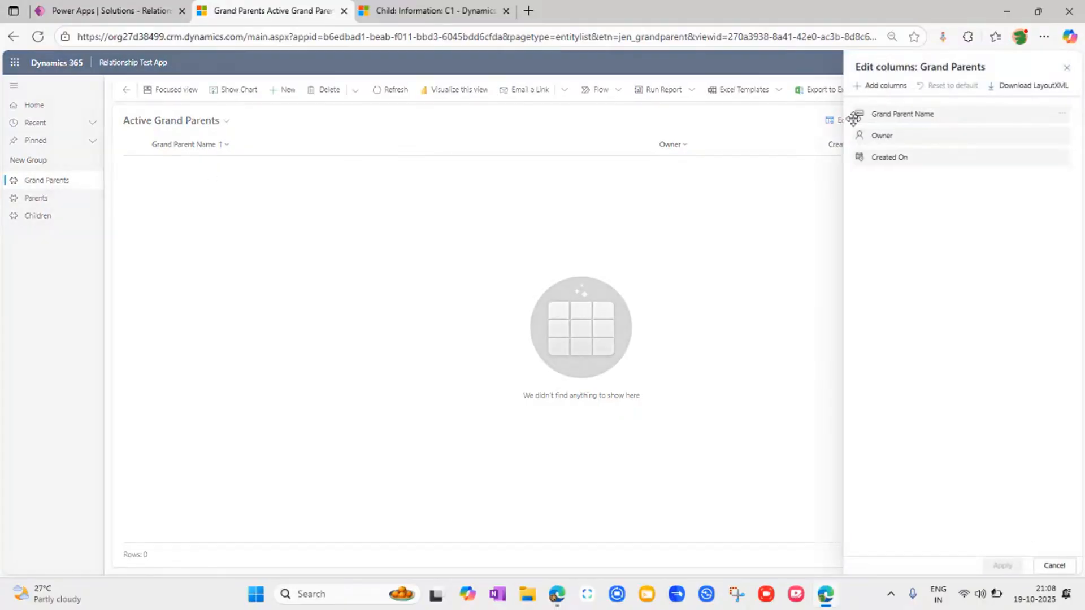
pyautogui.click(1059, 72)
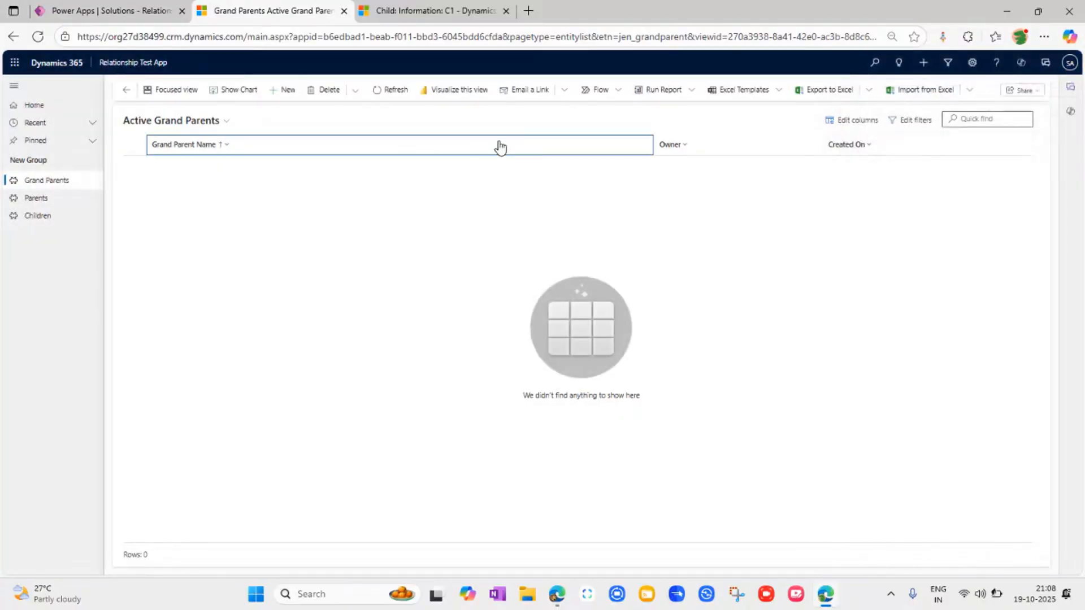
pyautogui.click(290, 90)
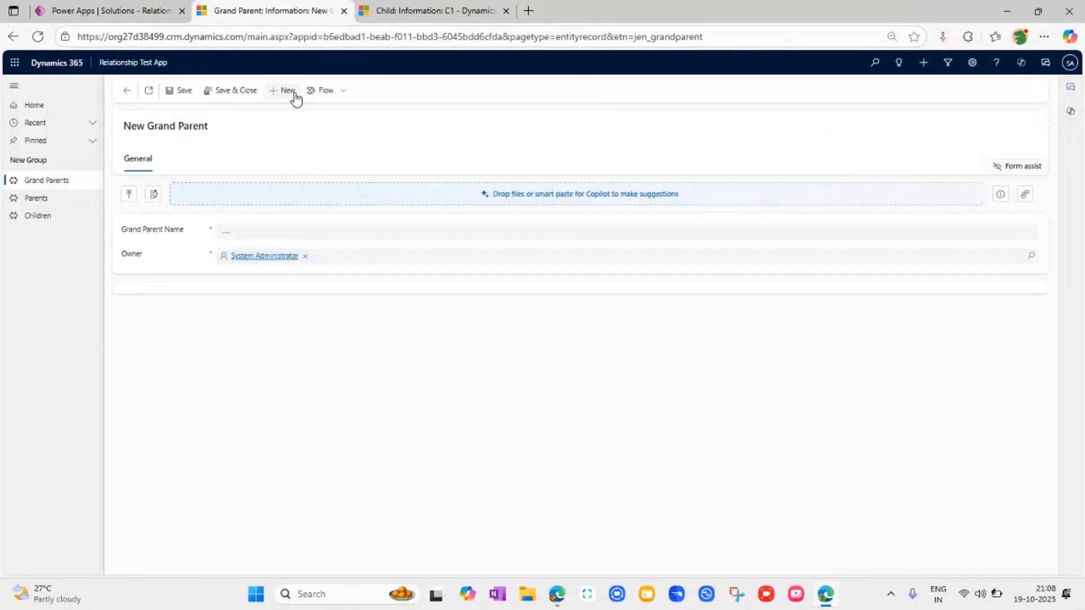
pyautogui.click(341, 230)
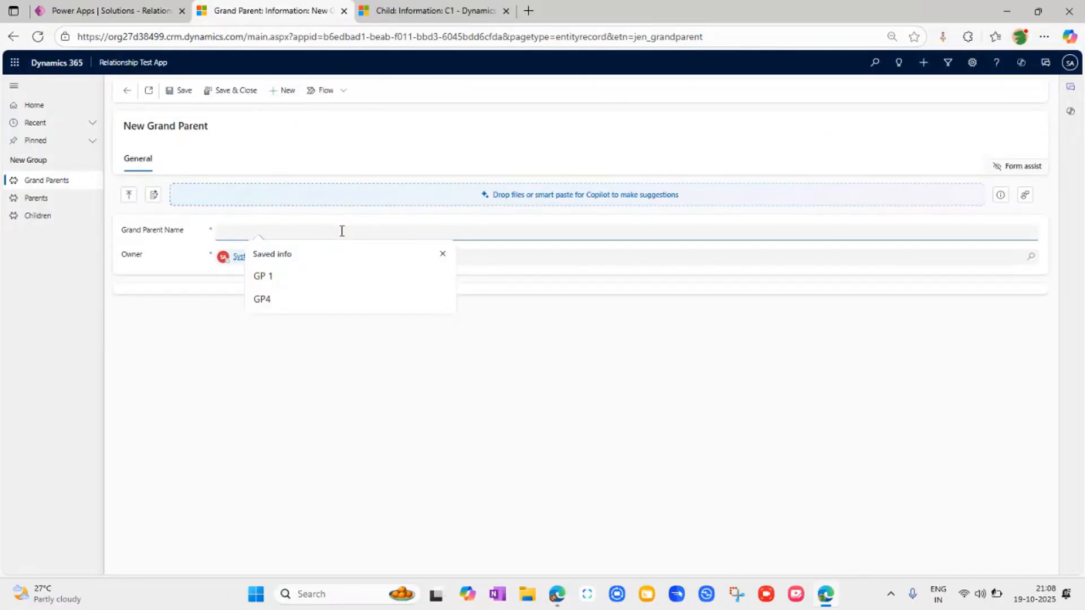
pyautogui.click(320, 276)
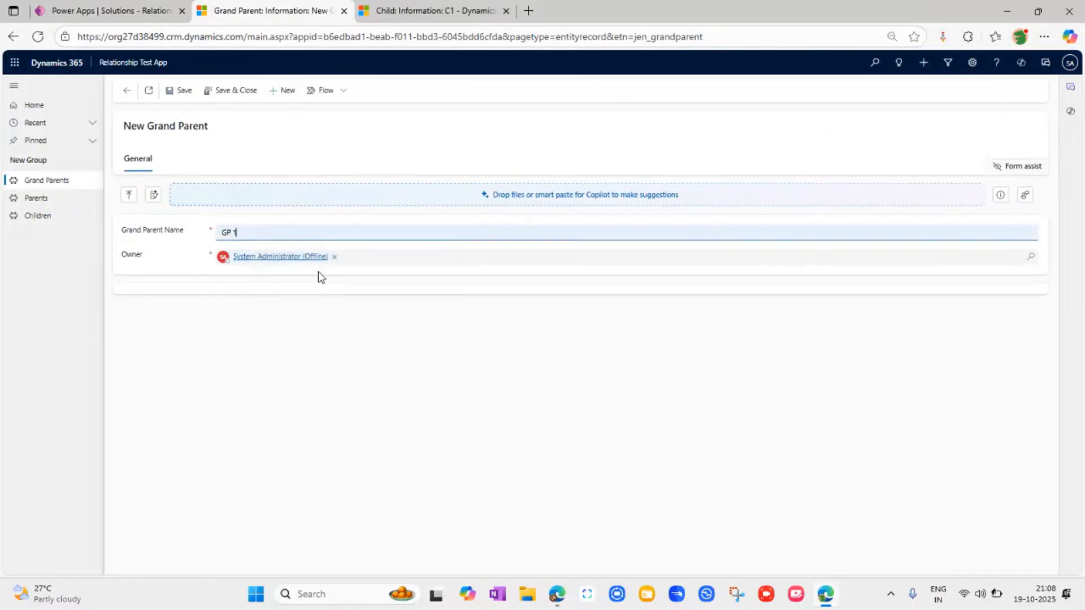
pyautogui.click(231, 89)
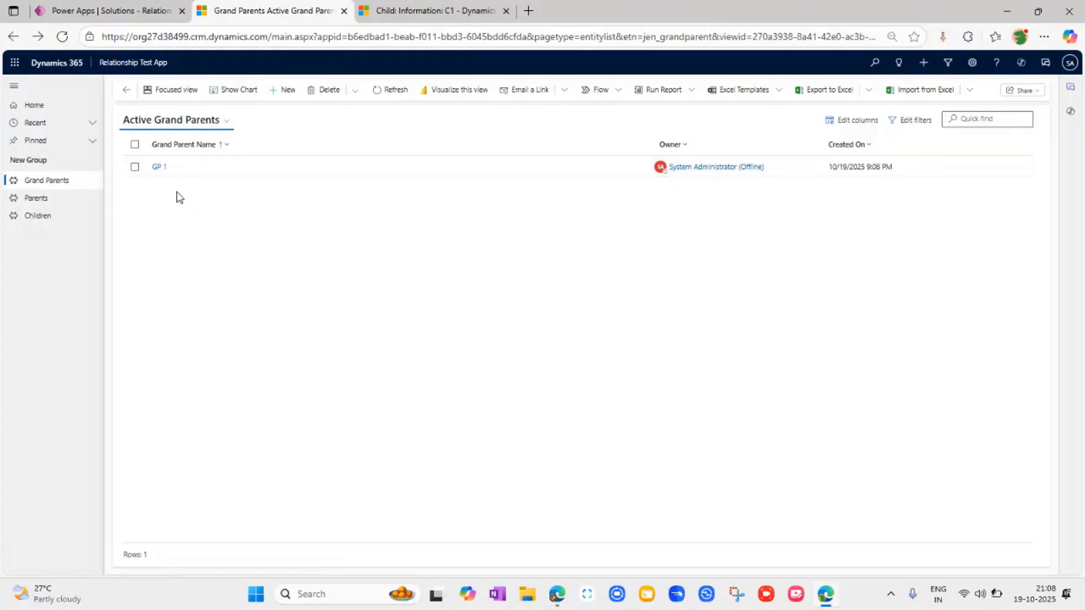
# Reassign grand parent record GP 1 to the test user who formerly owned P1, then save and close it.
pyautogui.click(158, 170)
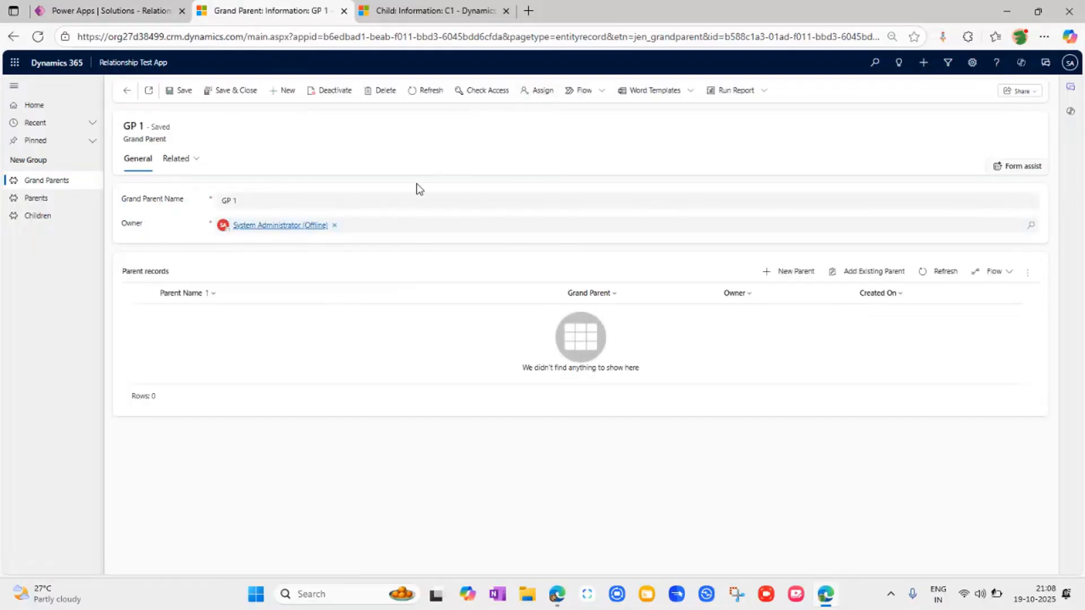
pyautogui.click(335, 225)
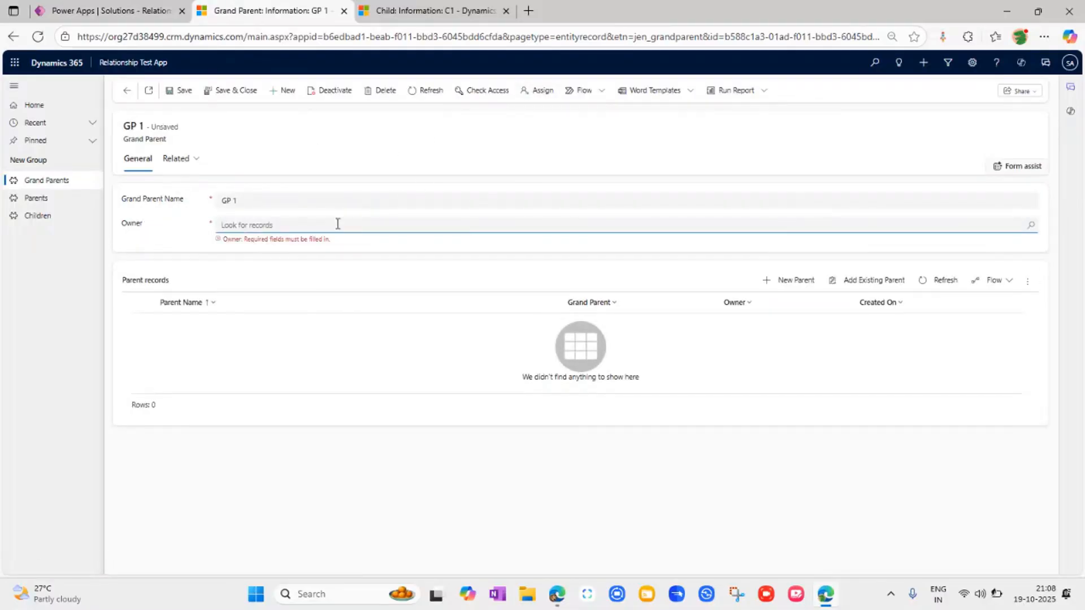
pyautogui.write('Dar')
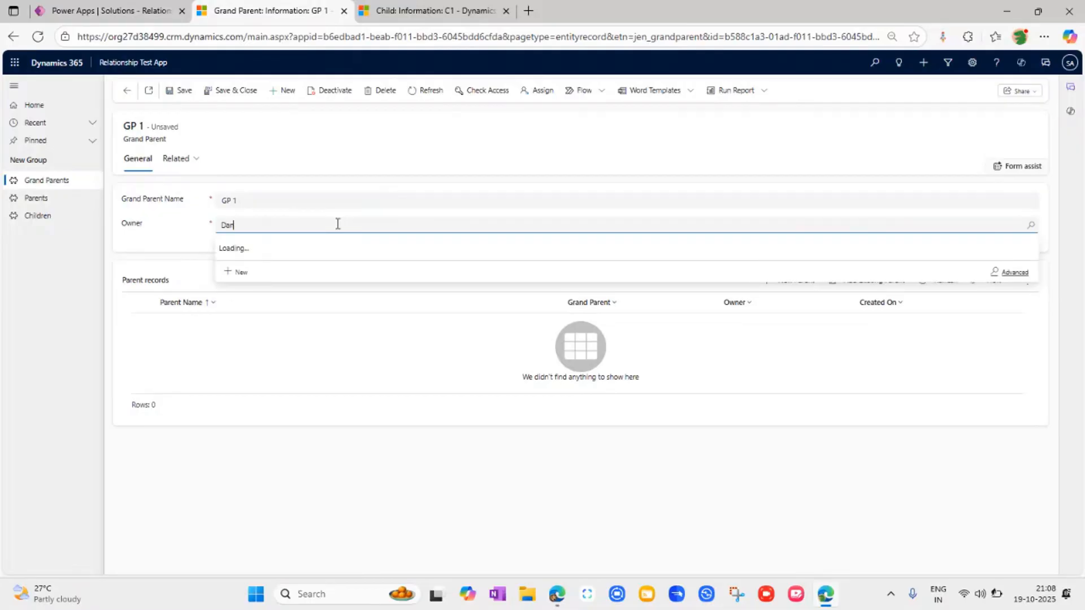
pyautogui.click(261, 265)
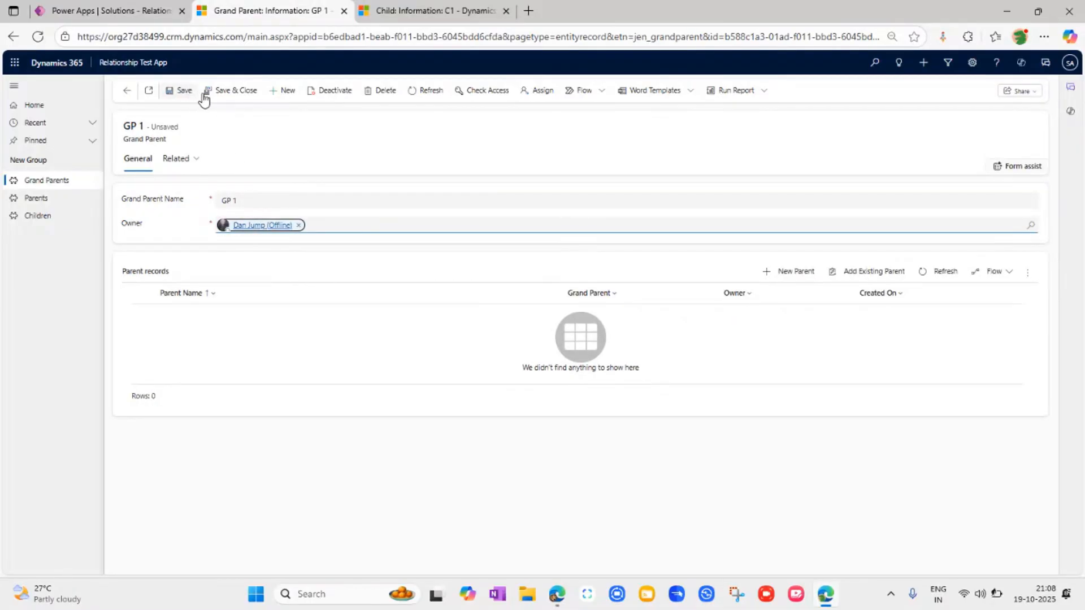
pyautogui.click(224, 92)
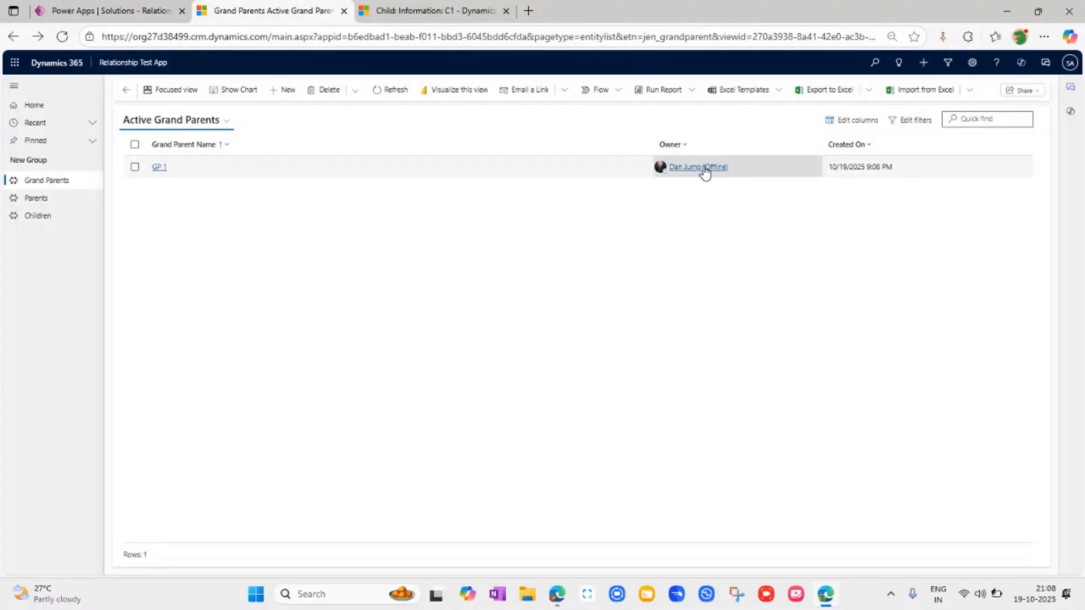
# Open parent record P1 and examine which users have Read access to it.
pyautogui.click(50, 202)
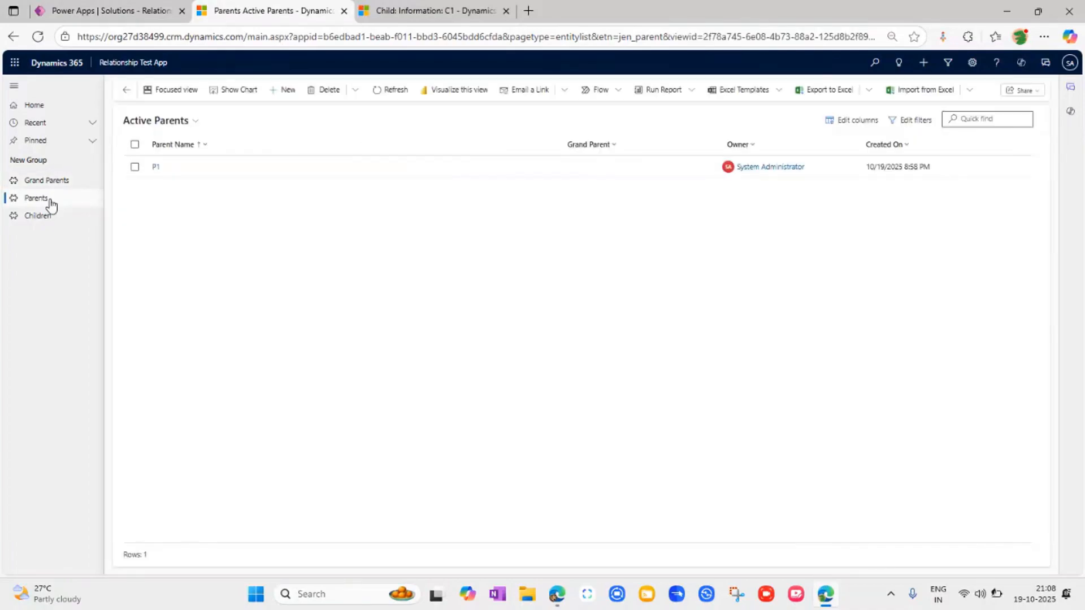
pyautogui.click(158, 168)
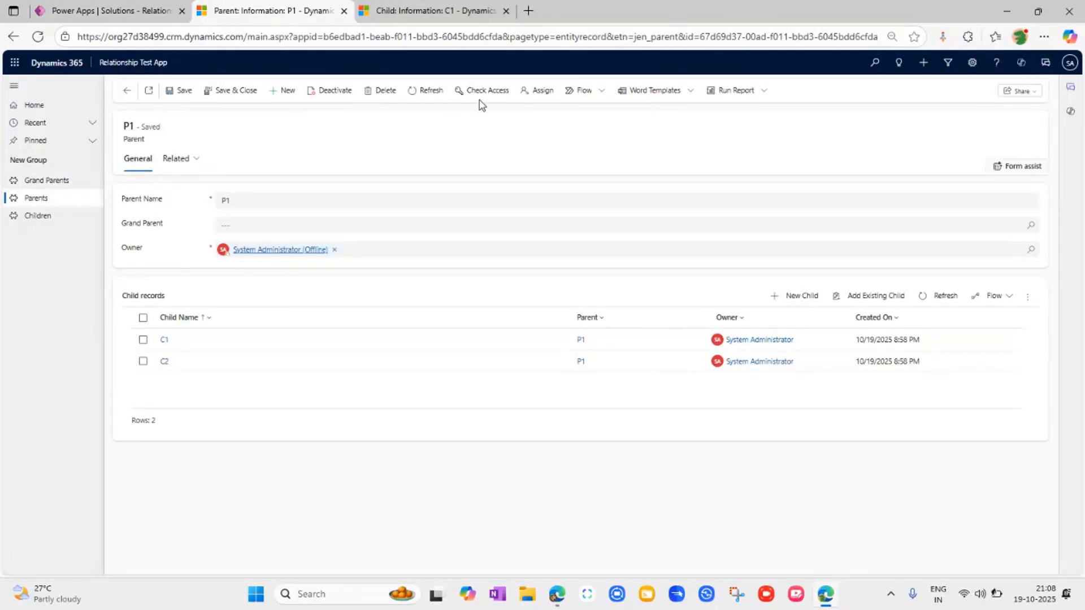
pyautogui.click(492, 93)
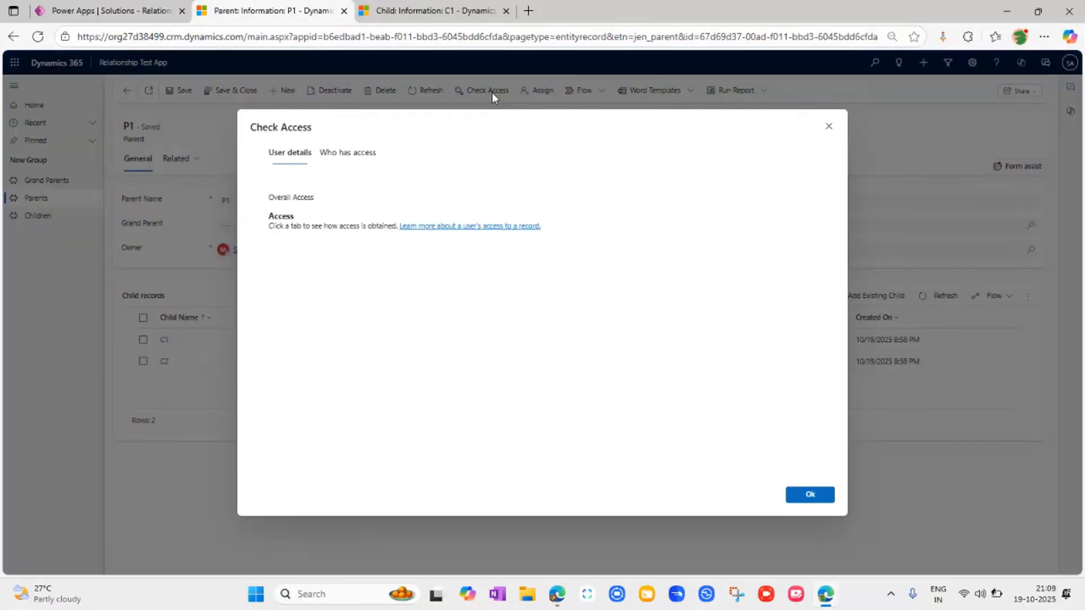
pyautogui.click(362, 159)
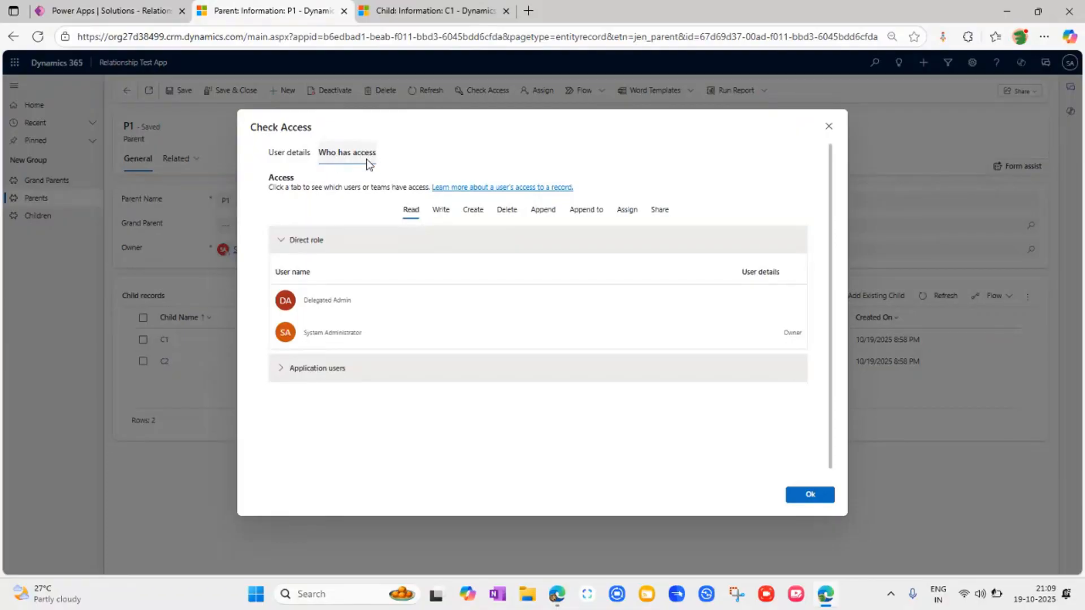
# Examine the application users who have Read access to parent record P1, and close the access check.
pyautogui.click(281, 368)
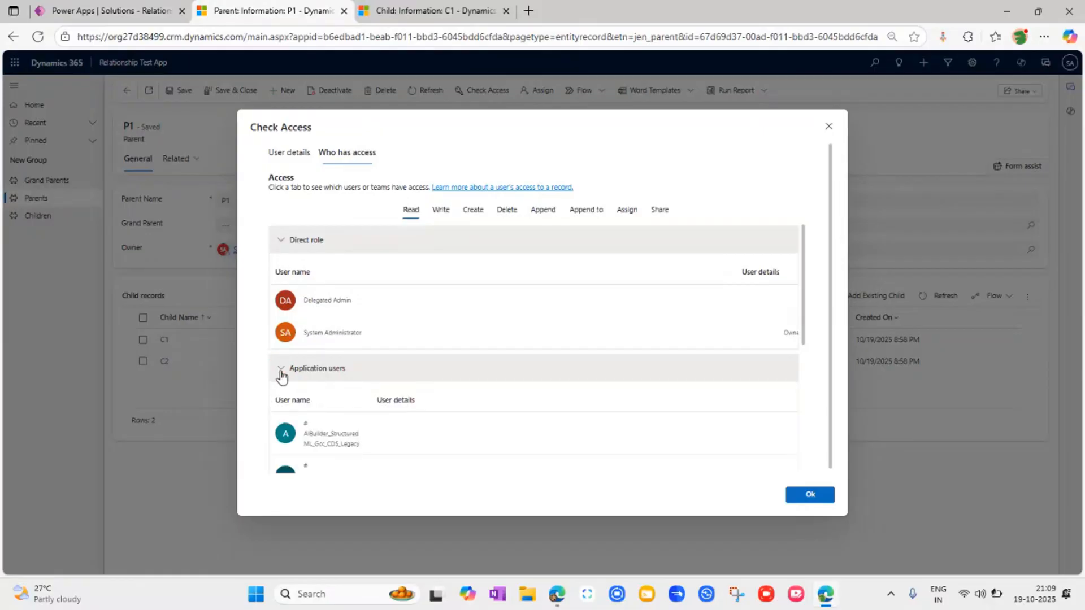
pyautogui.click(281, 370)
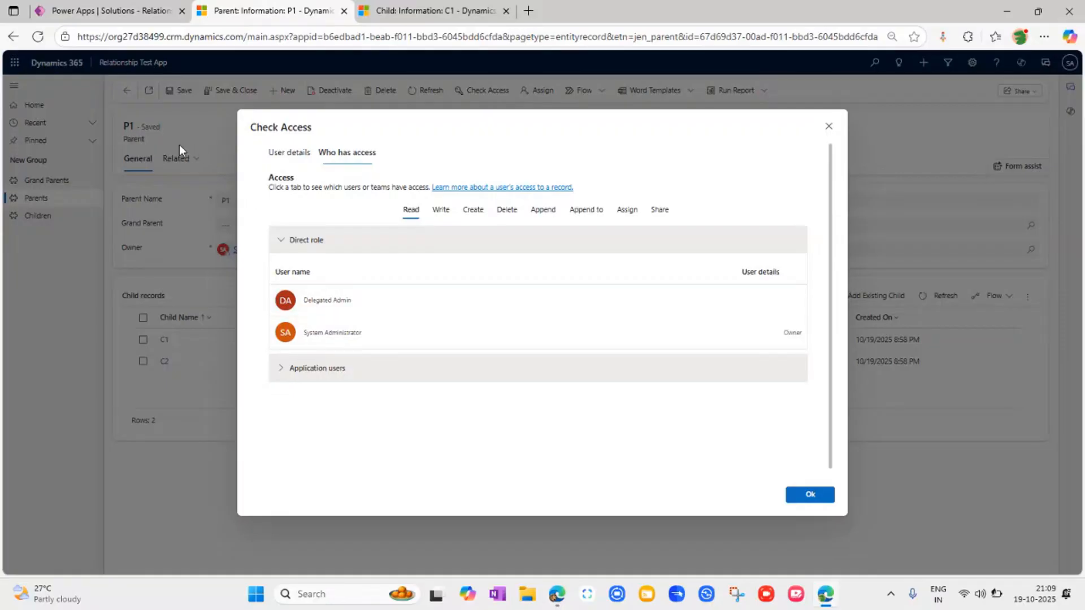
pyautogui.click(829, 126)
# Examine which users have Read access to child record C1, close the access check, and return to parent record P1.
pyautogui.click(455, 12)
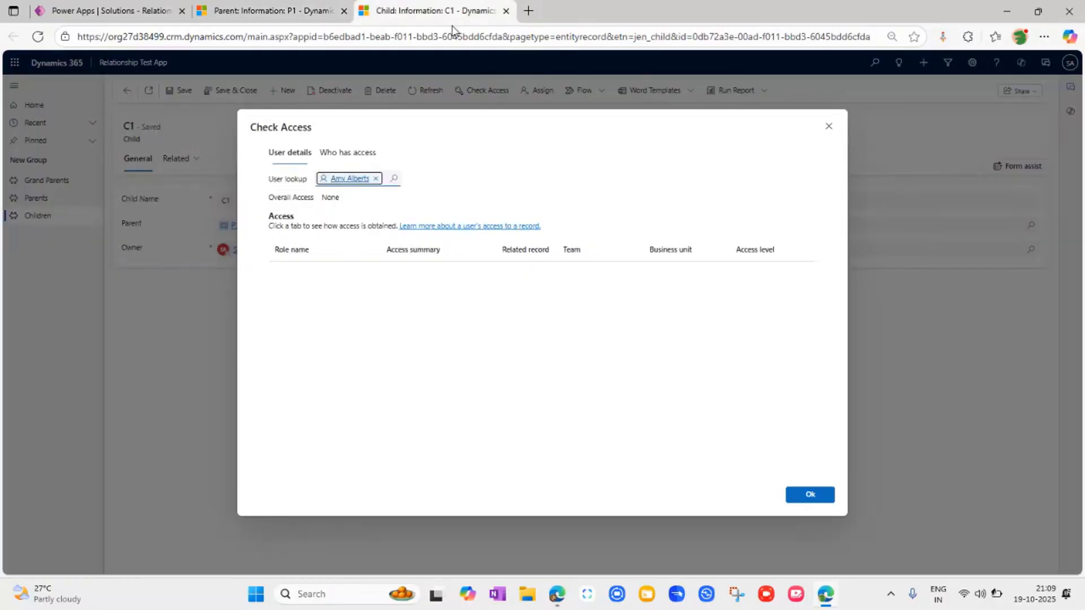
pyautogui.click(352, 157)
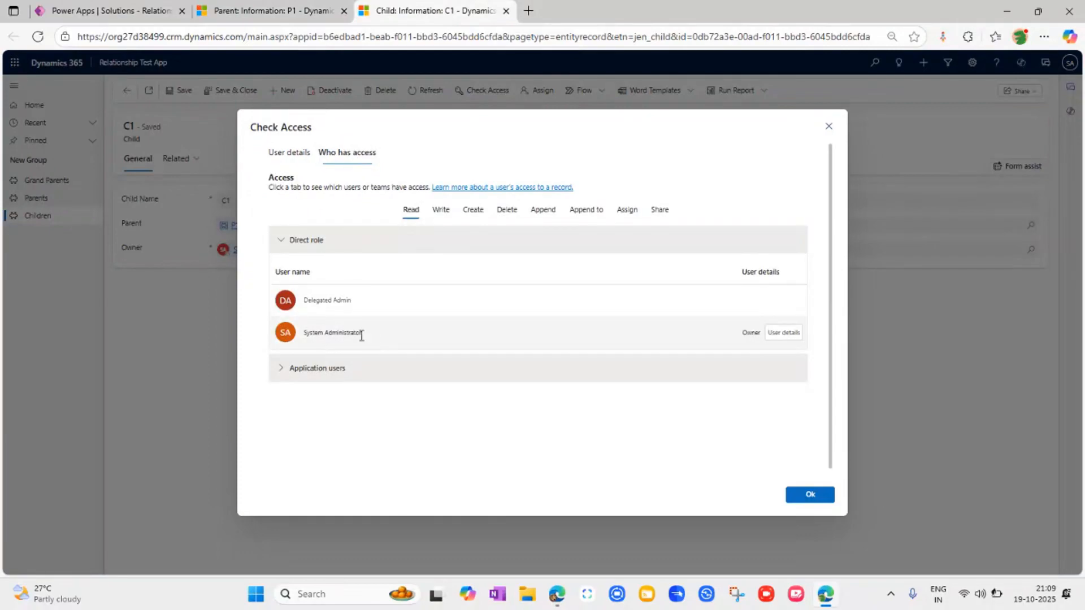
pyautogui.click(829, 127)
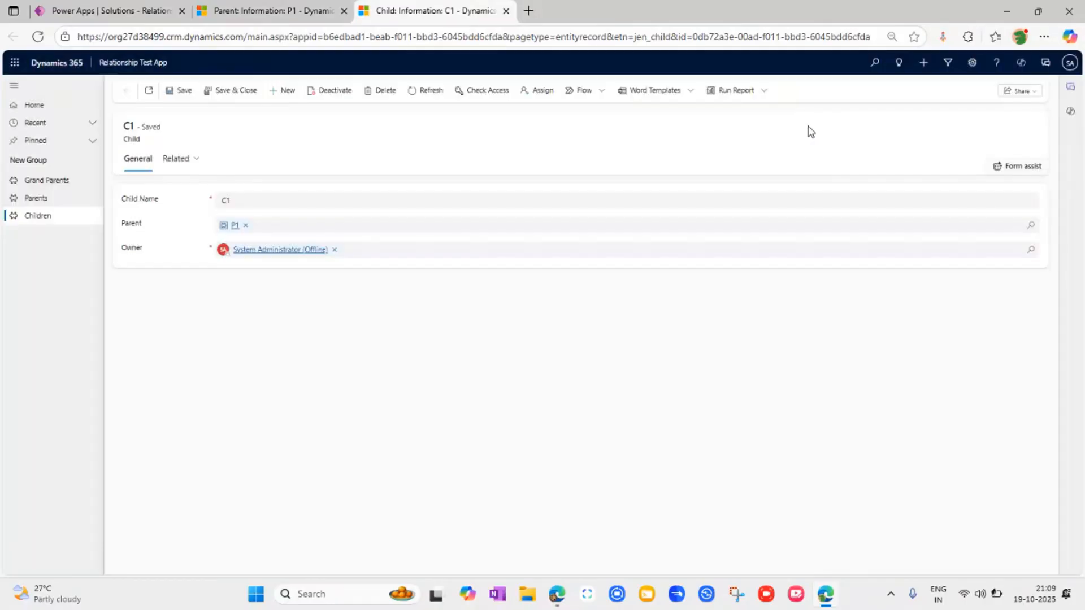
pyautogui.click(289, 11)
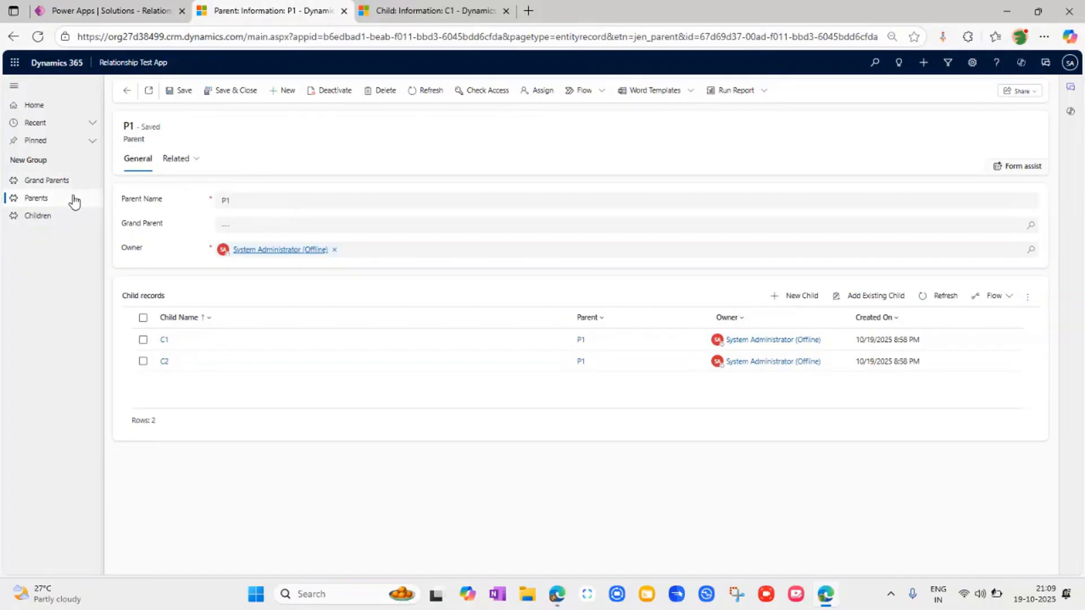
# Switch to Power Apps and review the behavior type of the Grand Parent table's one-to-many relationship with Parent.
pyautogui.click(108, 12)
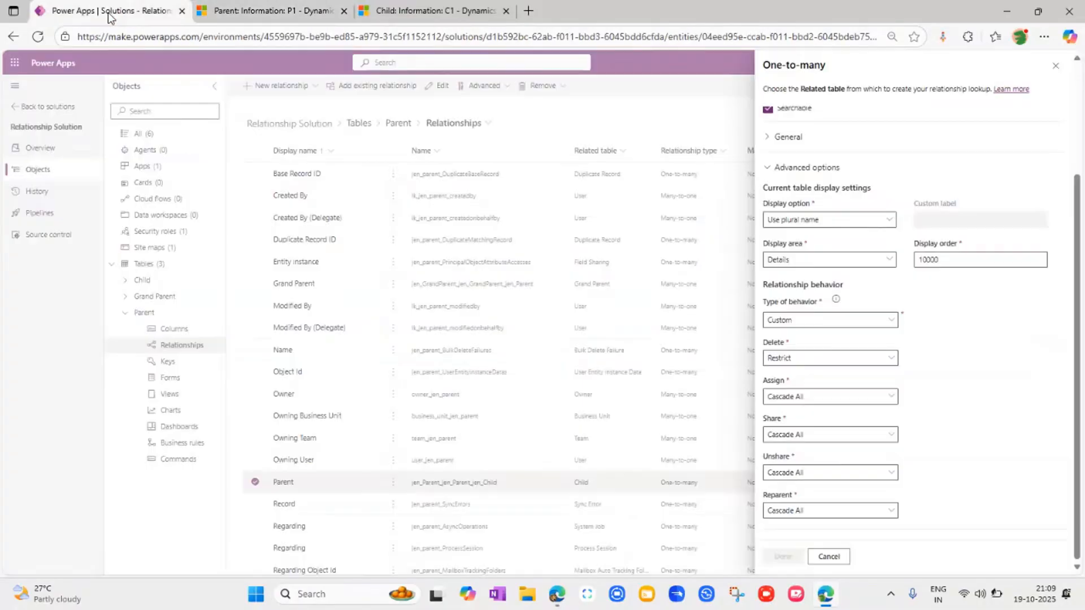
pyautogui.click(277, 11)
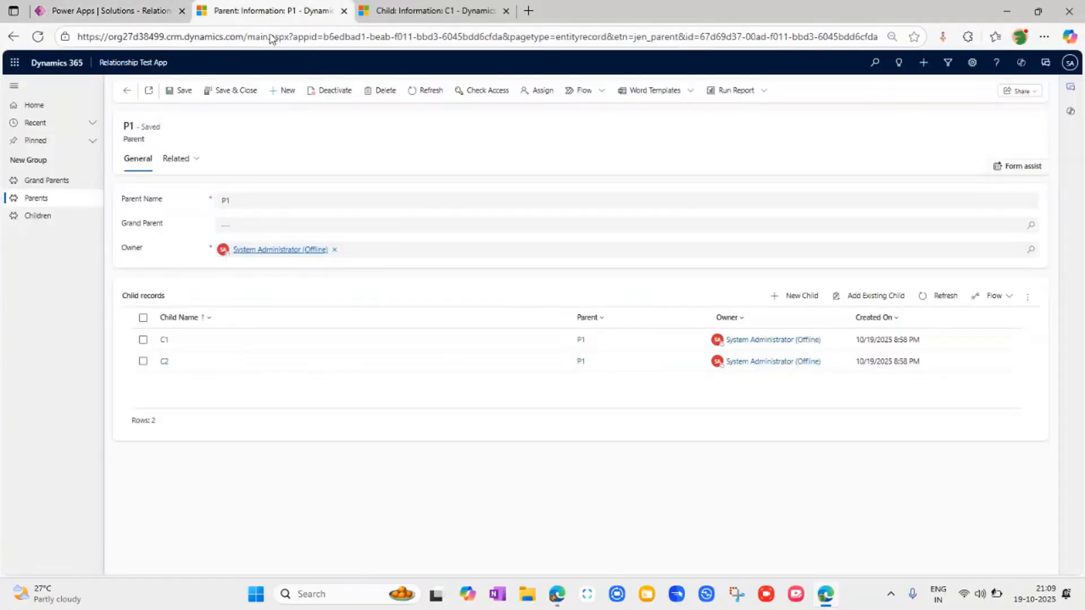
pyautogui.click(113, 12)
pyautogui.click(1055, 66)
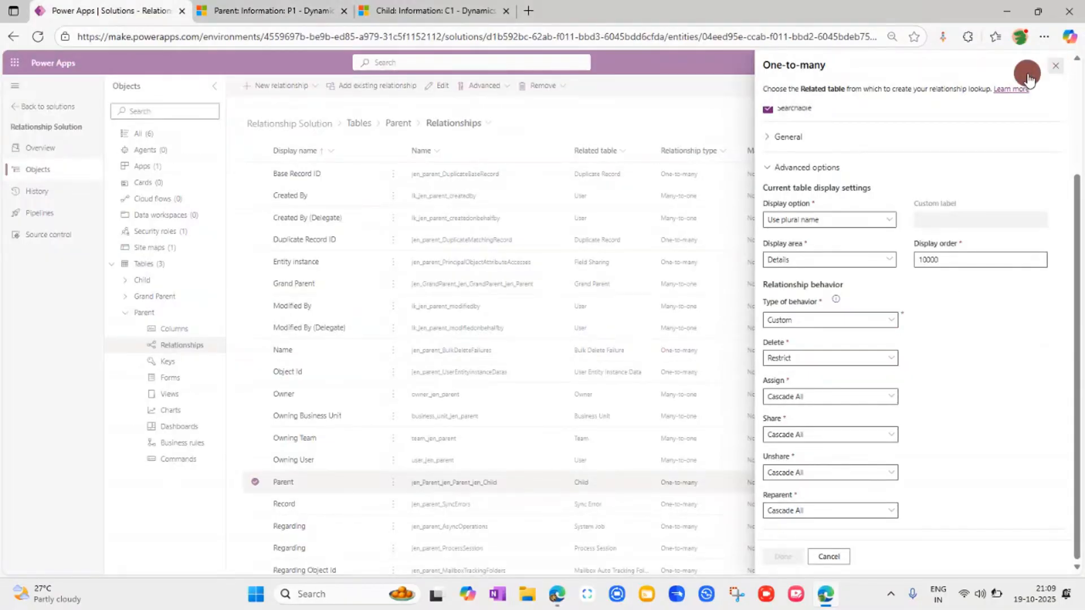
pyautogui.click(126, 297)
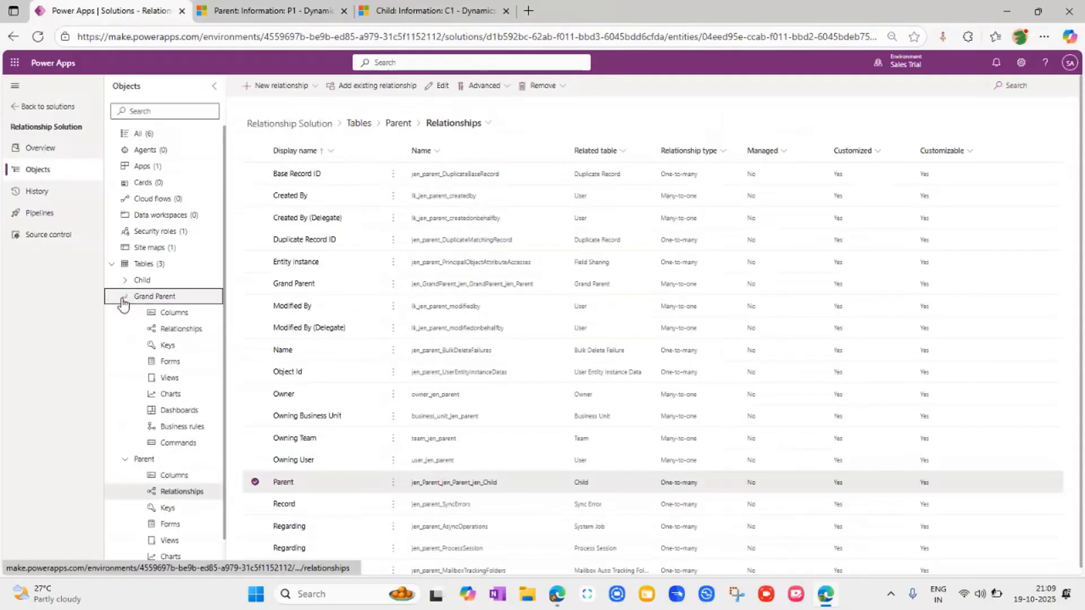
pyautogui.click(188, 330)
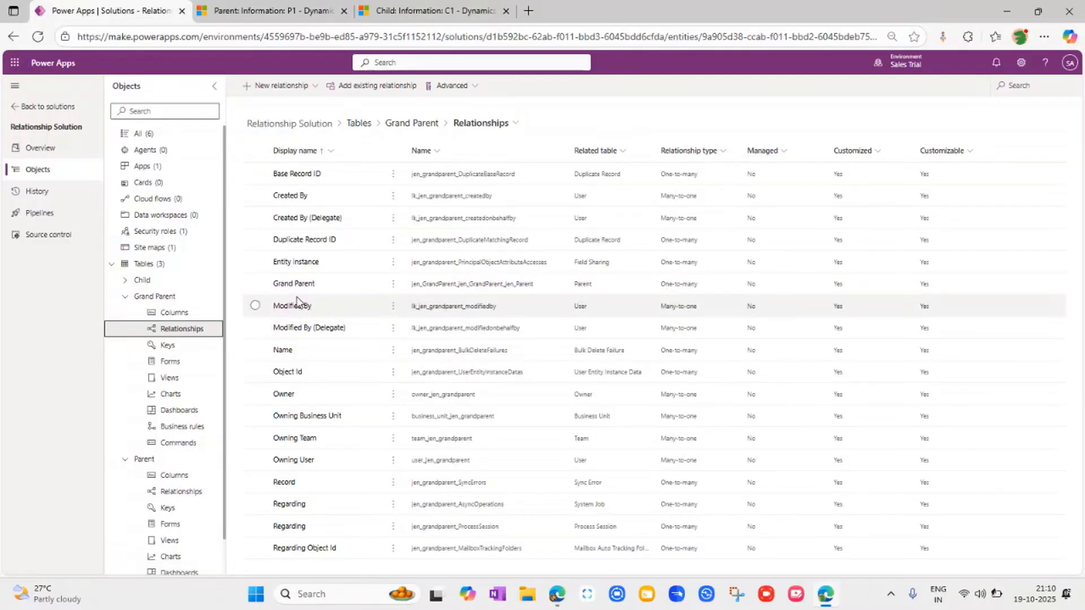
pyautogui.click(297, 287)
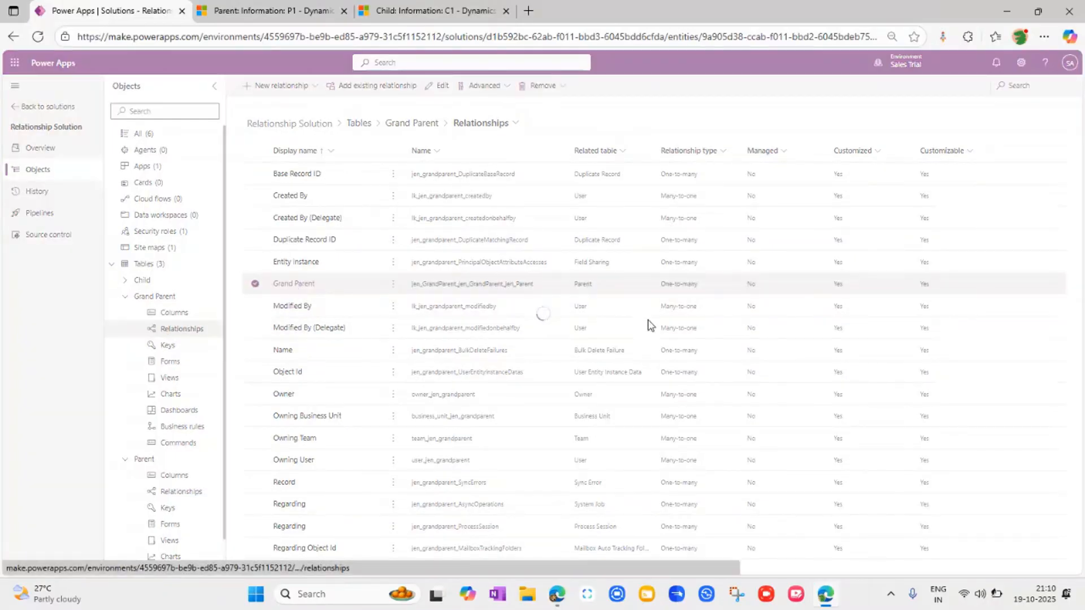
pyautogui.click(805, 314)
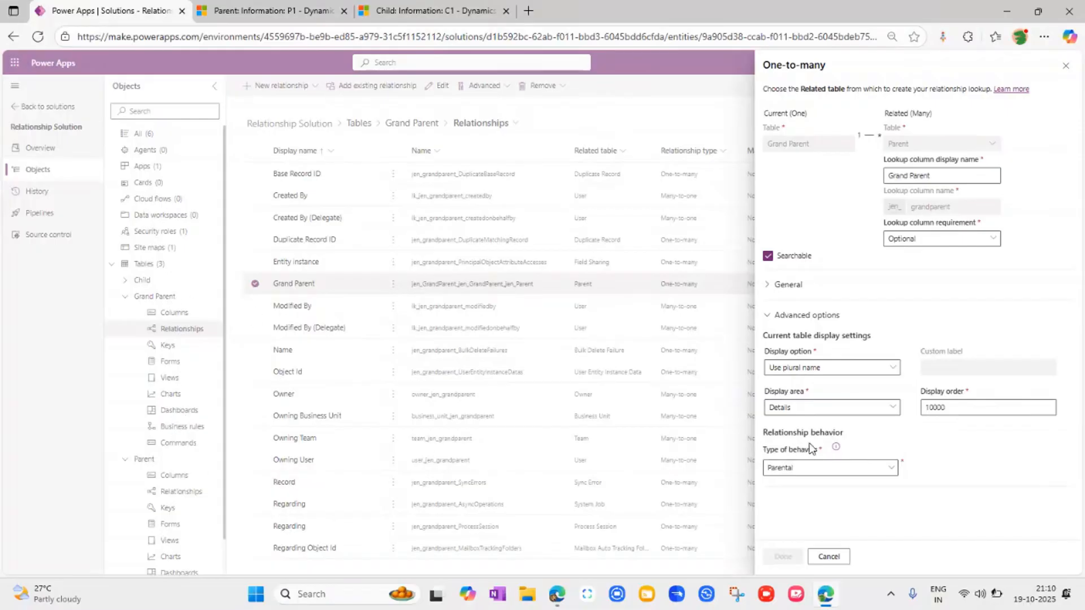
pyautogui.click(828, 557)
# Open the Parent table's one-to-many relationship with Child and review its custom cascade settings.
pyautogui.scroll(-1, 215, 407)
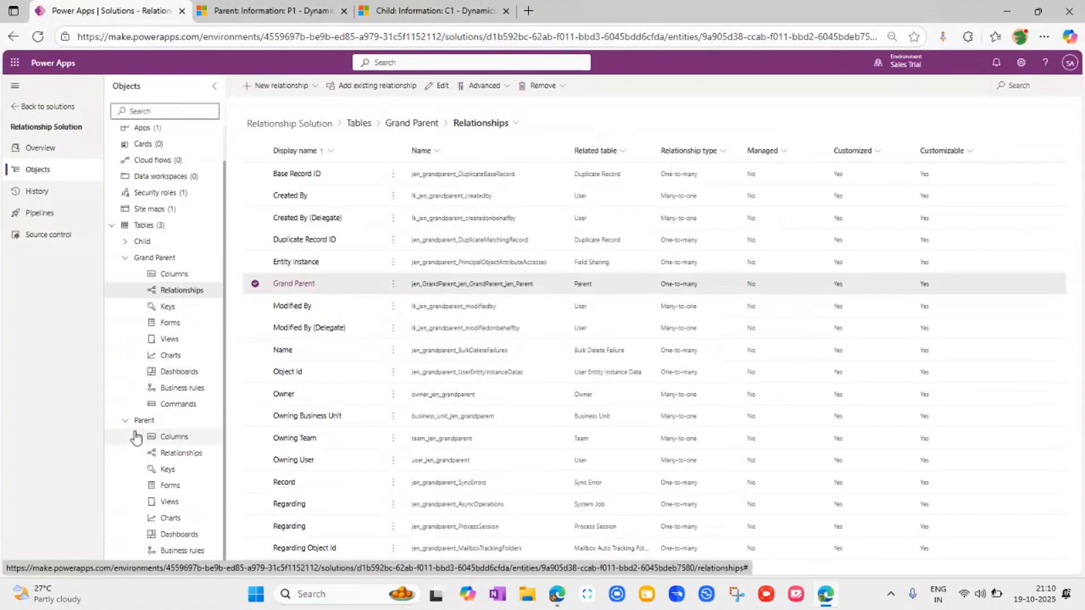
pyautogui.click(172, 454)
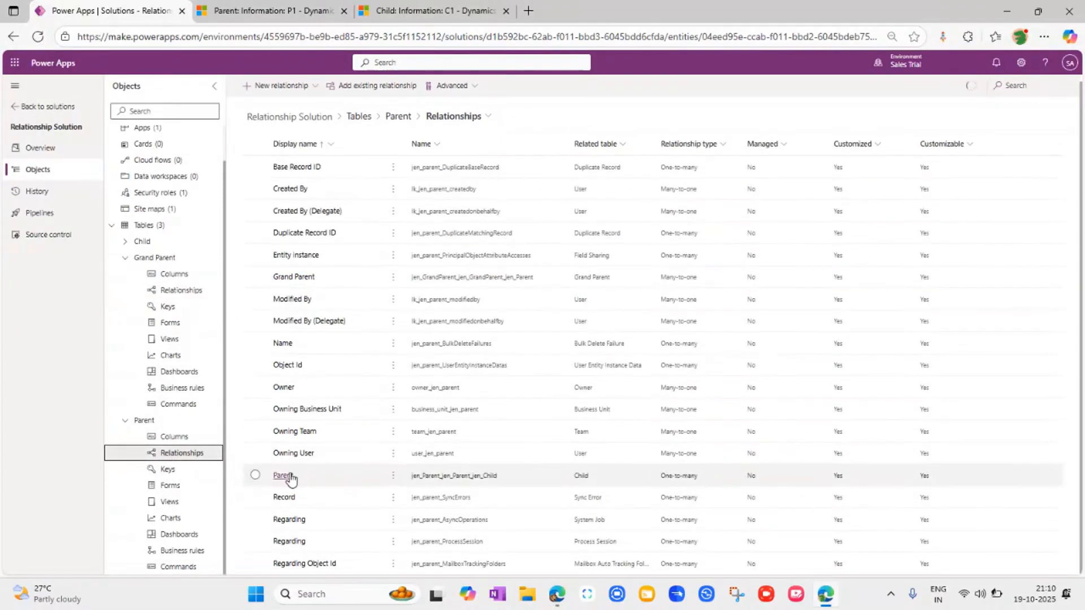
pyautogui.click(290, 481)
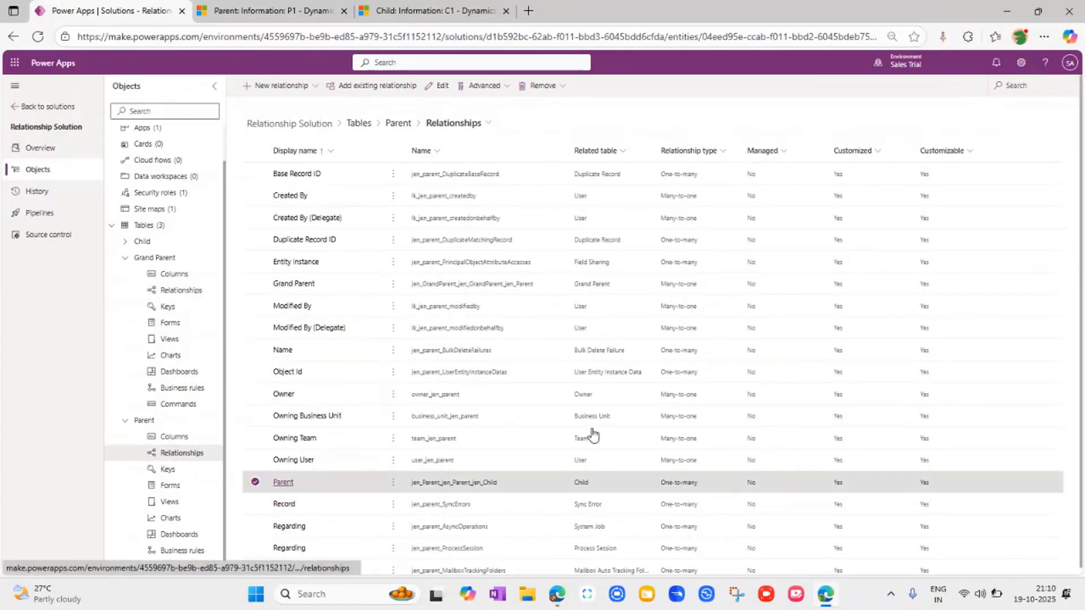
pyautogui.click(283, 481)
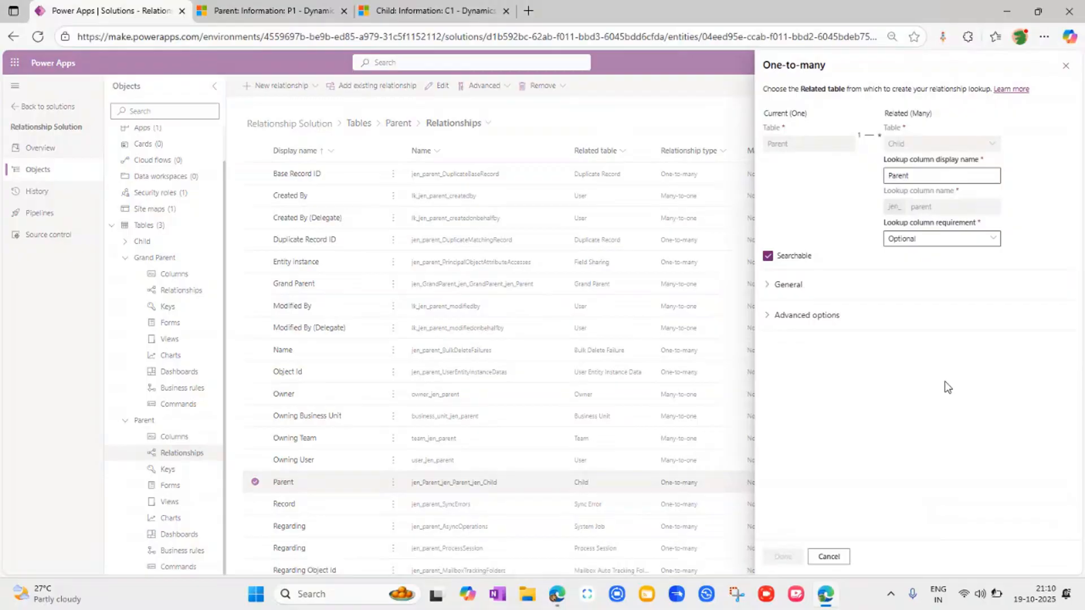
pyautogui.click(778, 317)
pyautogui.scroll(-3, 872, 419)
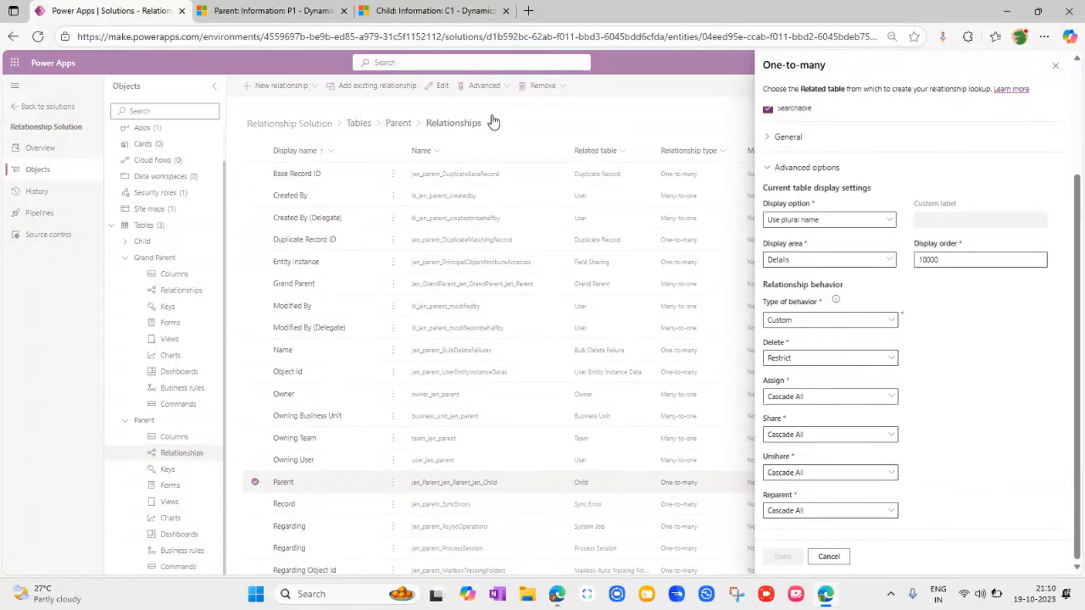
# Switch to parent record P1 in Dynamics 365, set its Grand Parent to GP 1, and save the record.
pyautogui.click(237, 9)
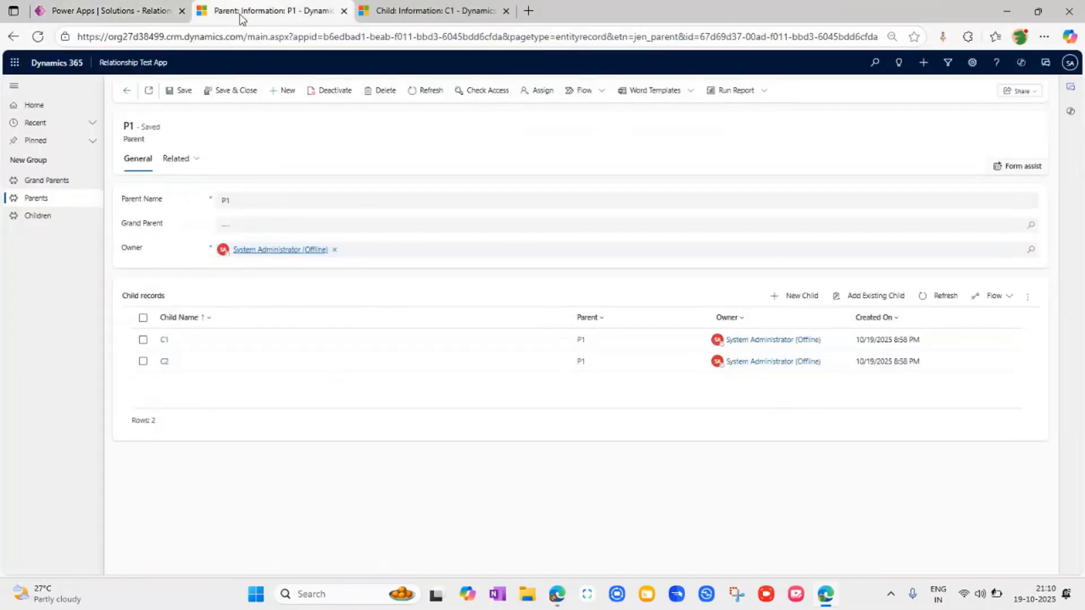
pyautogui.click(266, 226)
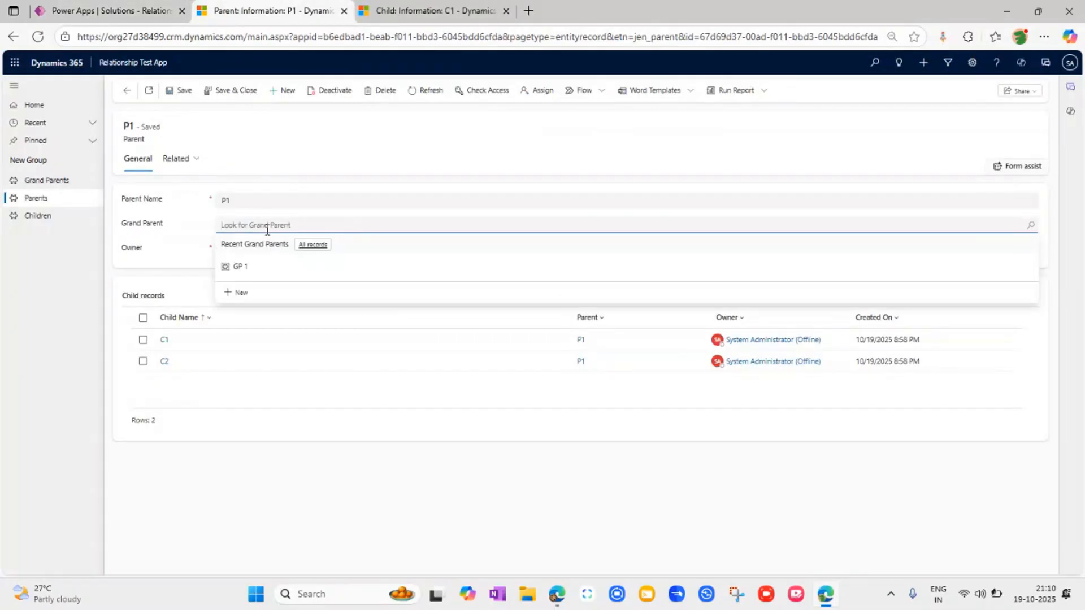
pyautogui.click(264, 266)
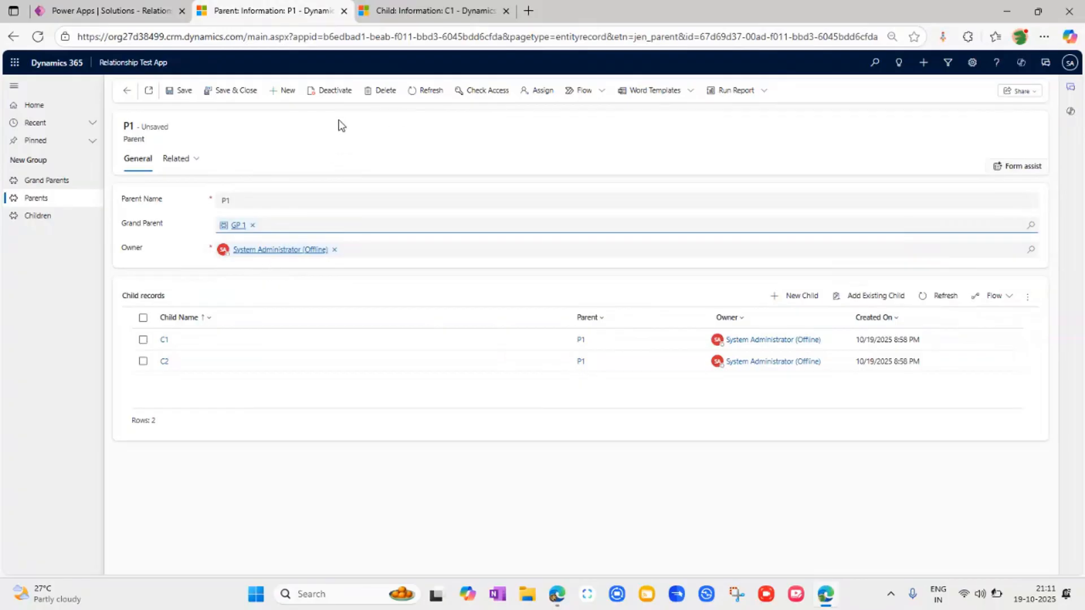
pyautogui.click(176, 90)
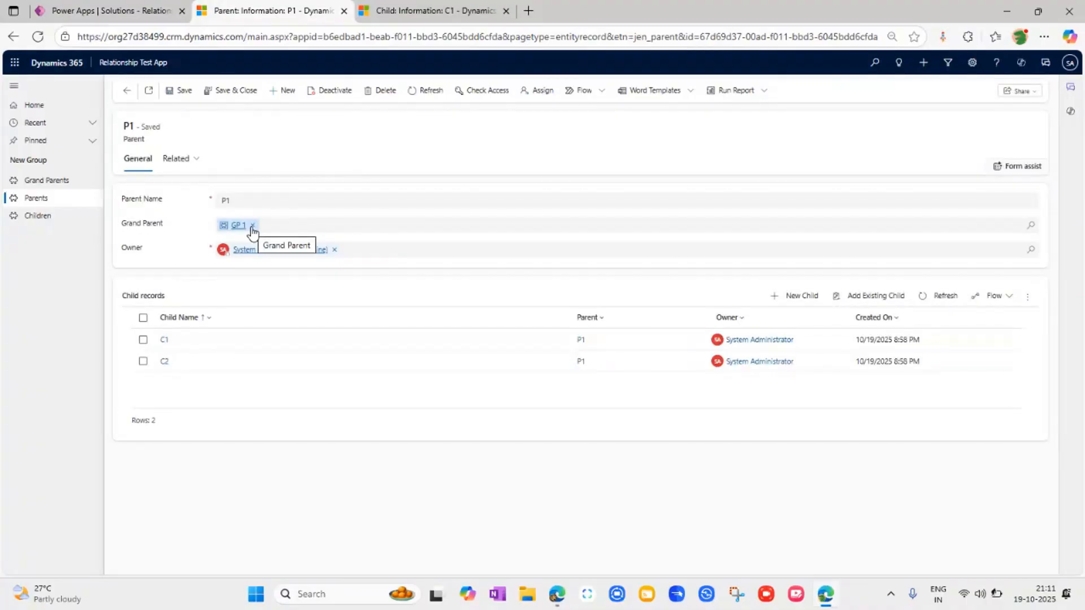
# Reload child record C1 and examine its direct-role and shared Read access, comparing it with parent record P1.
pyautogui.click(421, 12)
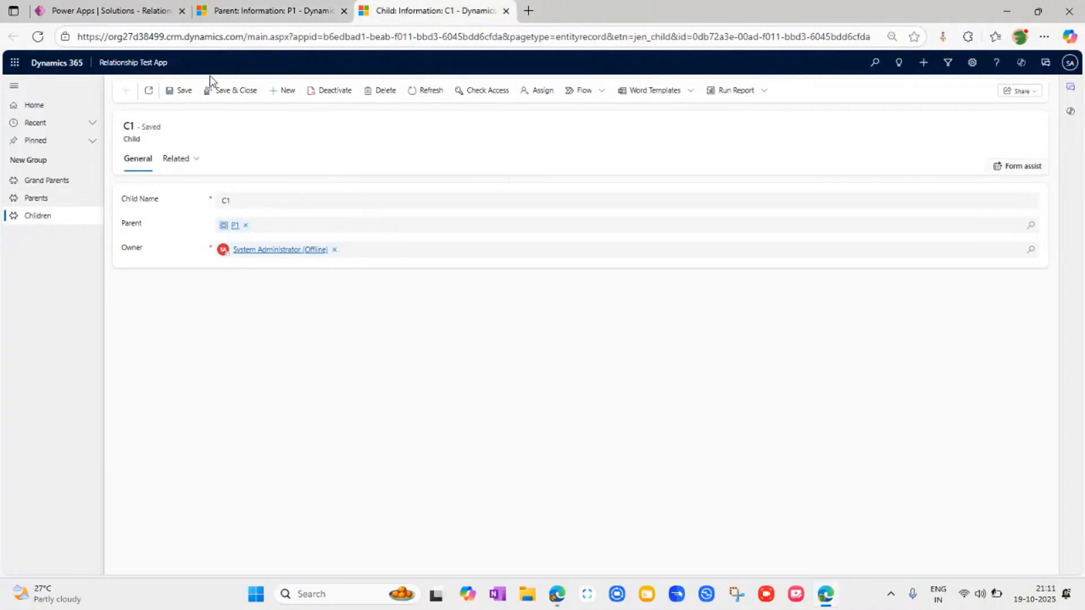
pyautogui.click(38, 37)
pyautogui.click(488, 94)
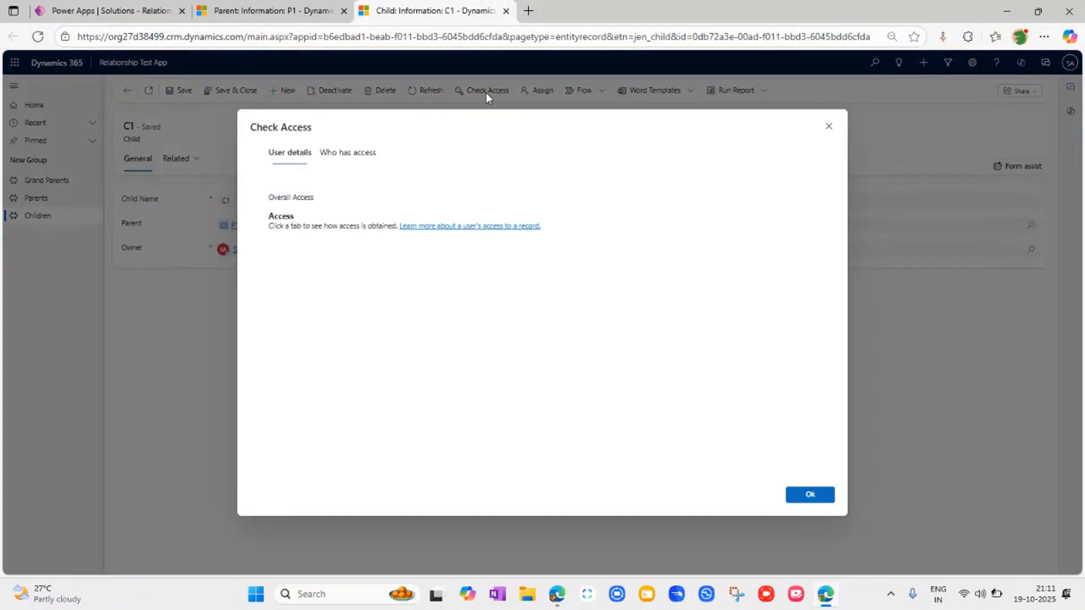
pyautogui.click(355, 156)
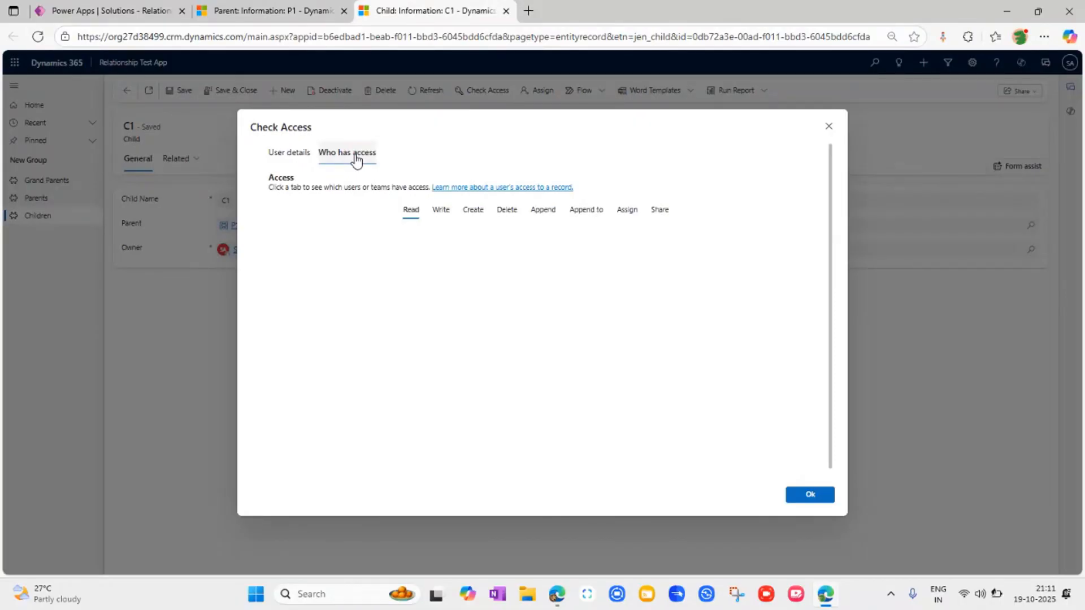
pyautogui.click(436, 148)
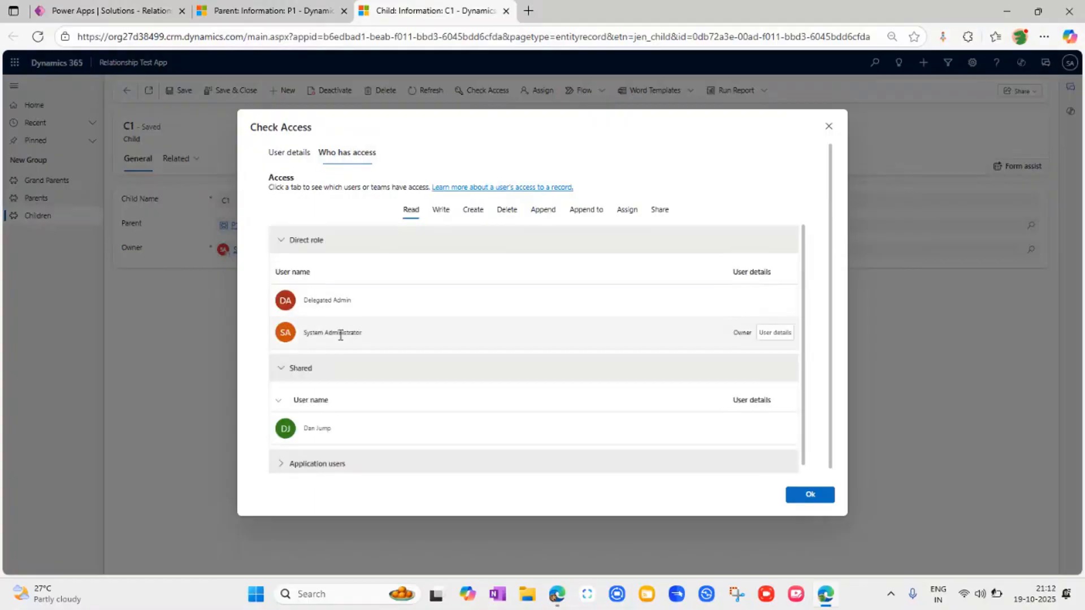
pyautogui.scroll(-1, 330, 380)
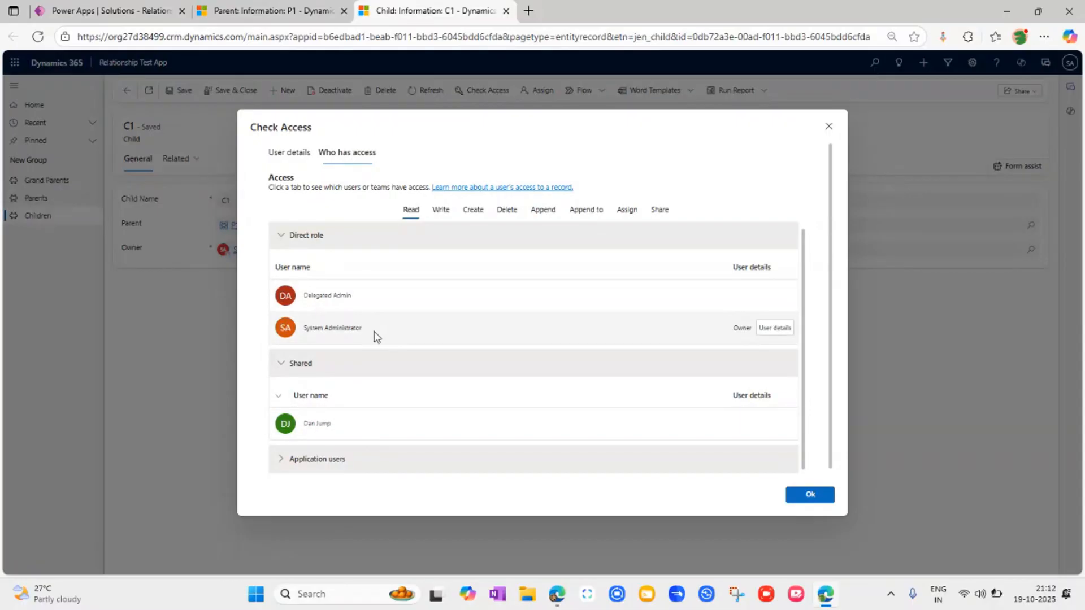
pyautogui.click(274, 12)
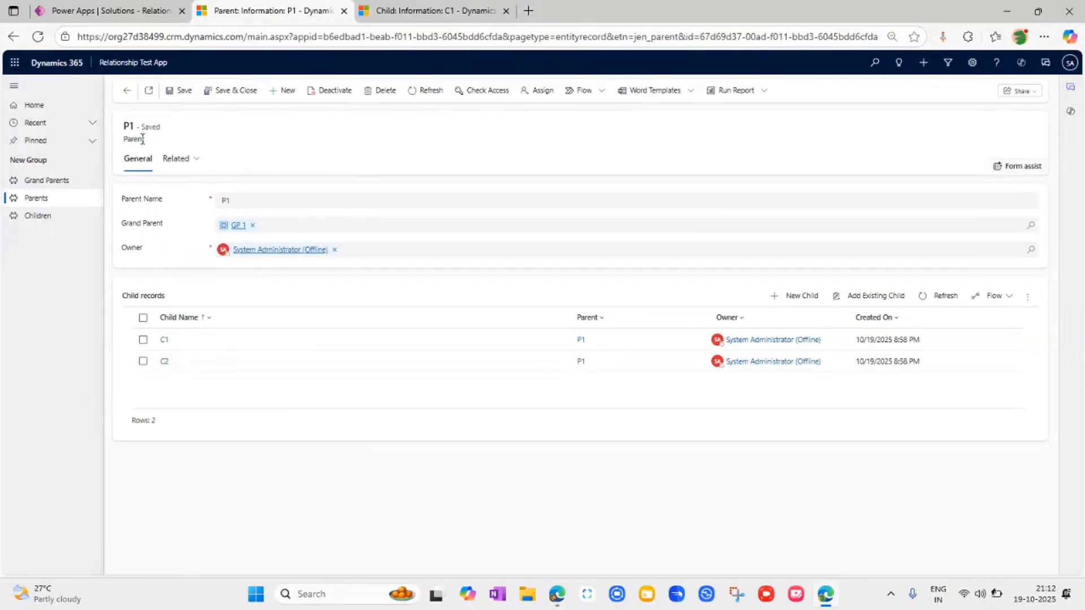
pyautogui.click(427, 12)
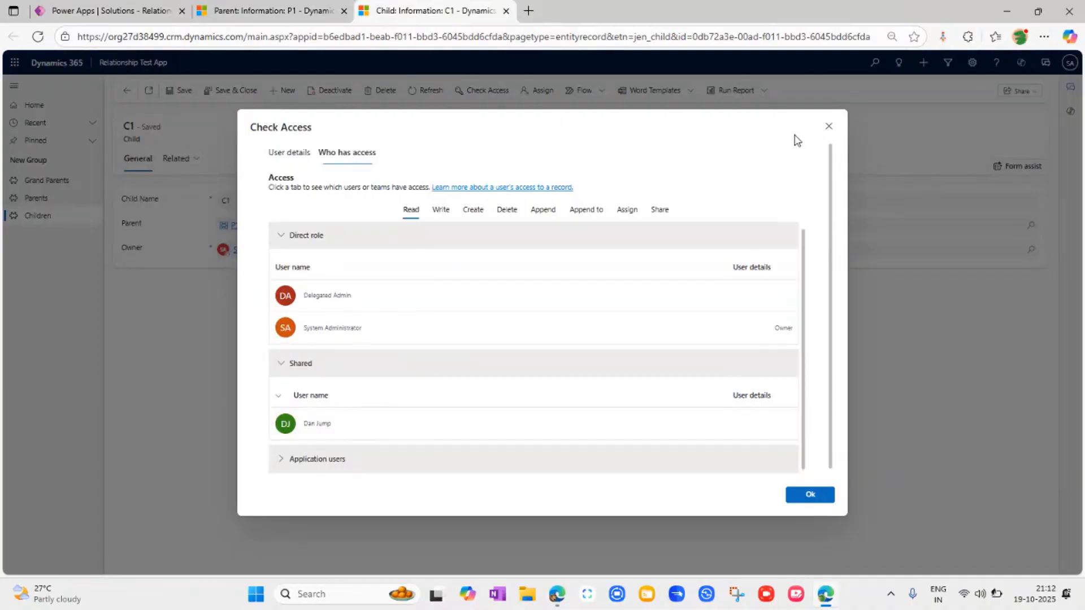
pyautogui.click(826, 128)
# Open child record C2 from parent record P1 and examine which users have Read access to it.
pyautogui.click(262, 10)
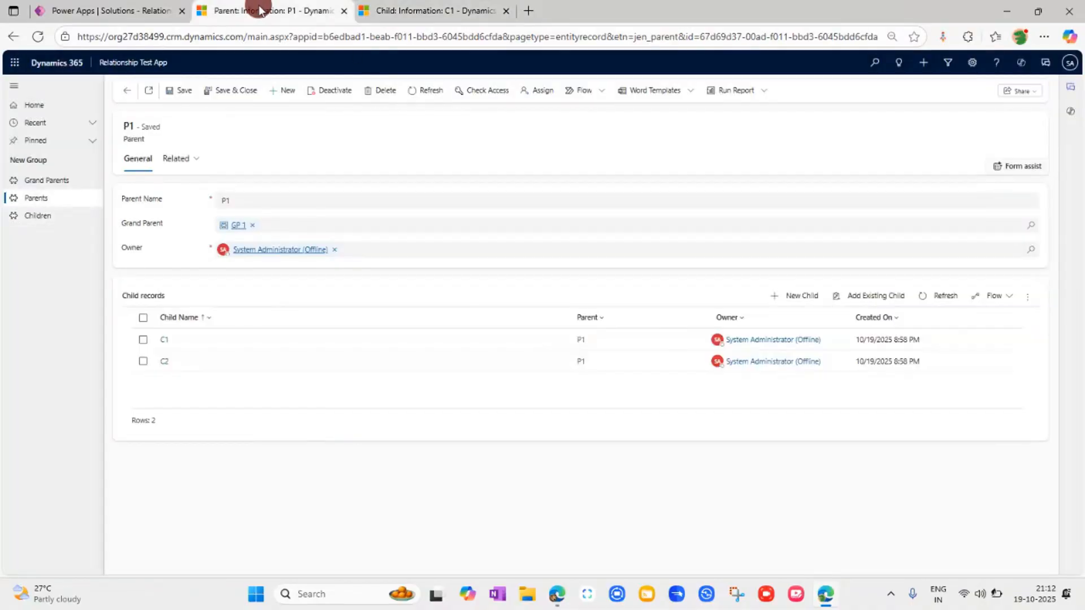
pyautogui.click(164, 364)
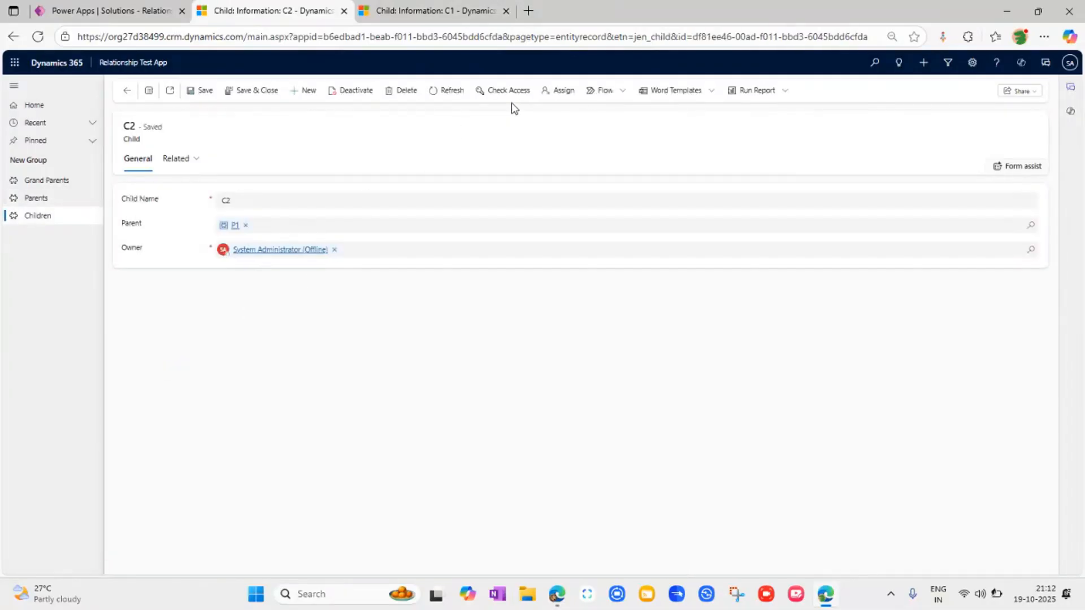
pyautogui.click(515, 98)
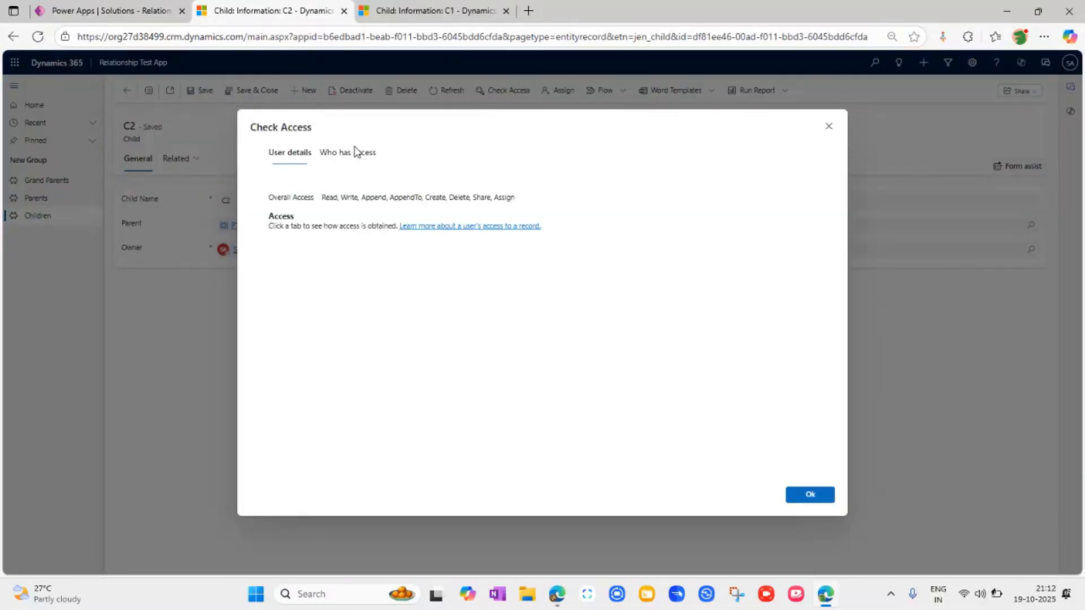
pyautogui.click(353, 152)
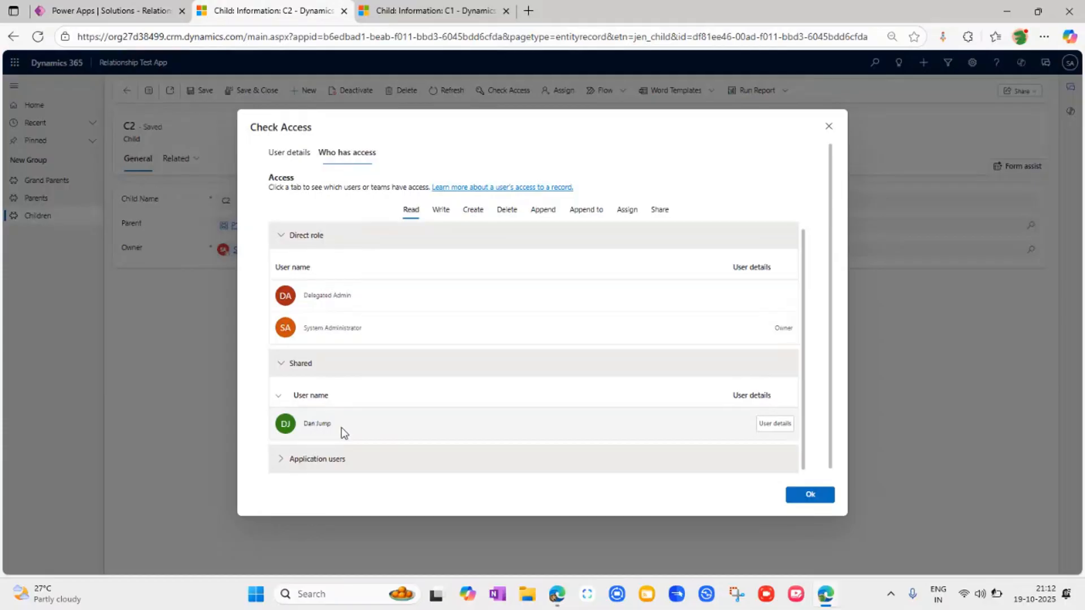
# Look up the shared test user's access to child record C2 and examine which related record it comes from.
pyautogui.click(299, 160)
pyautogui.click(405, 178)
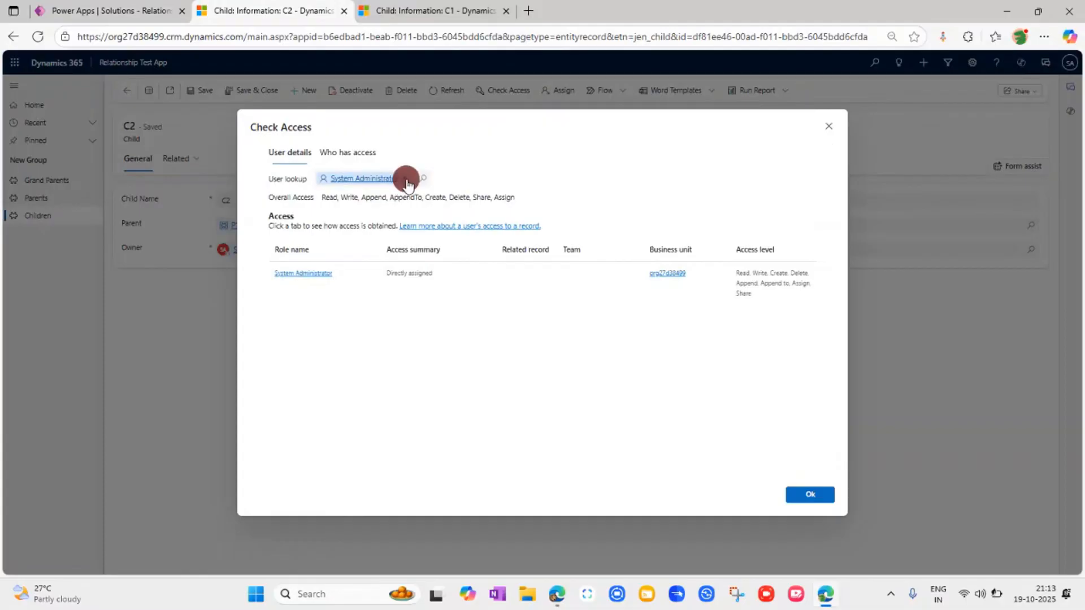
pyautogui.click(347, 180)
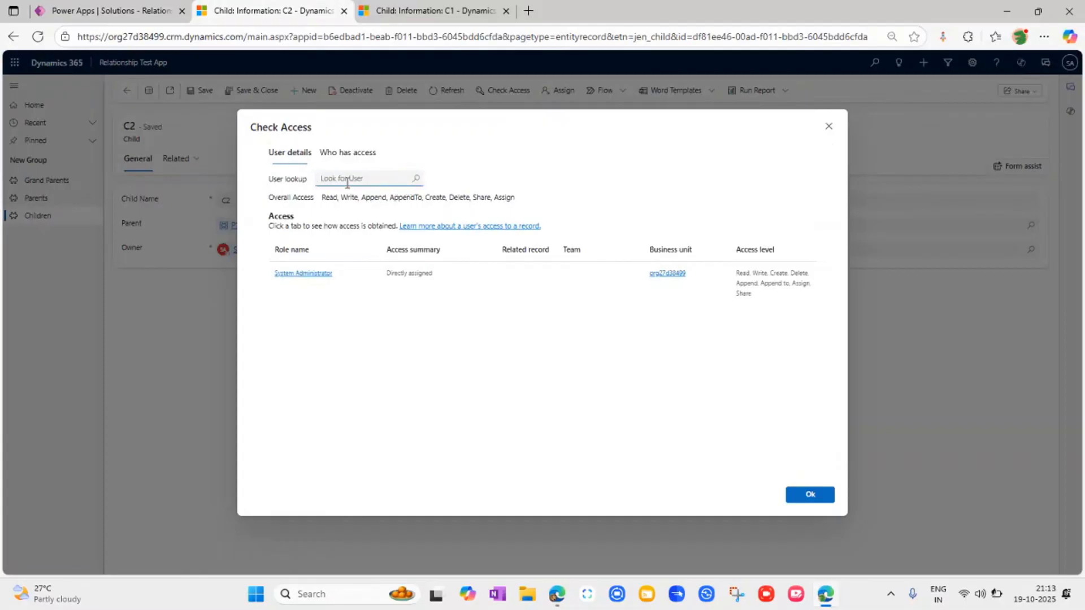
pyautogui.write('dan')
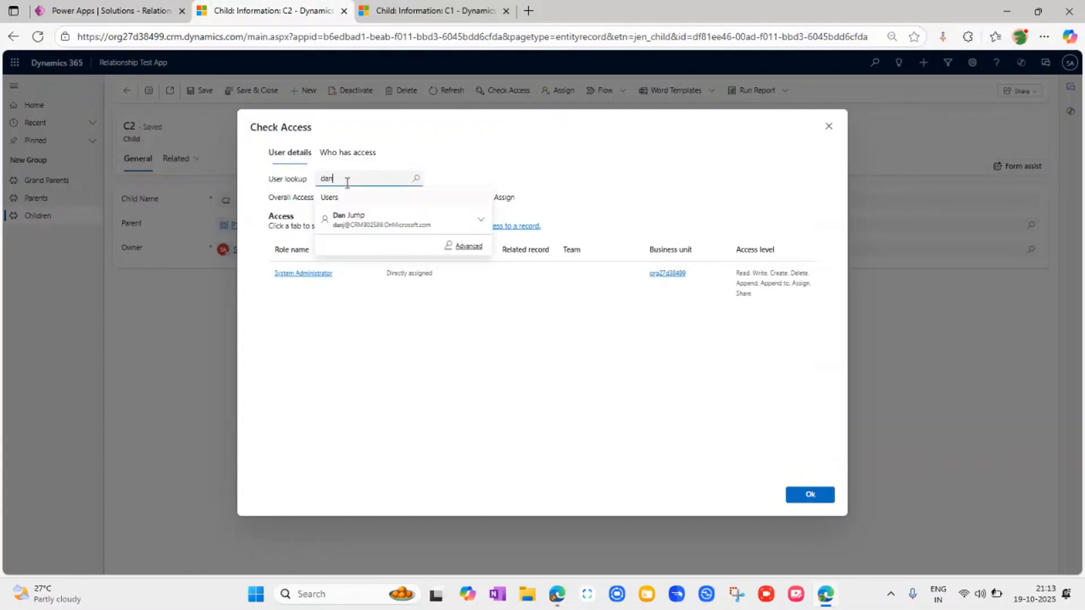
pyautogui.click(380, 218)
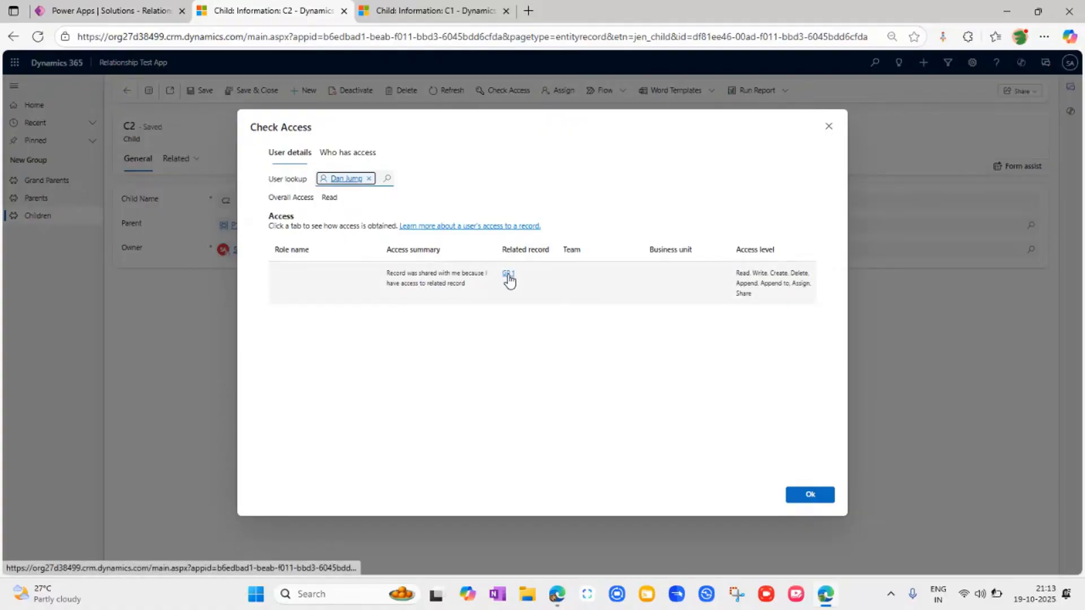
pyautogui.click(827, 127)
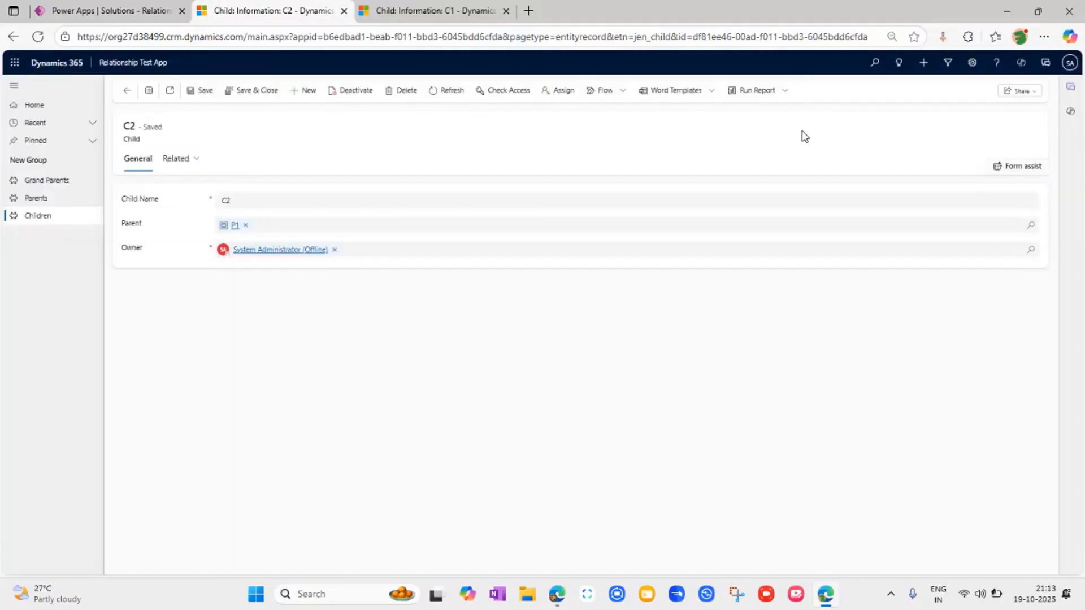
# Return to parent record P1, and switch to the Parent–Child relationship settings in Power Apps.
pyautogui.click(129, 90)
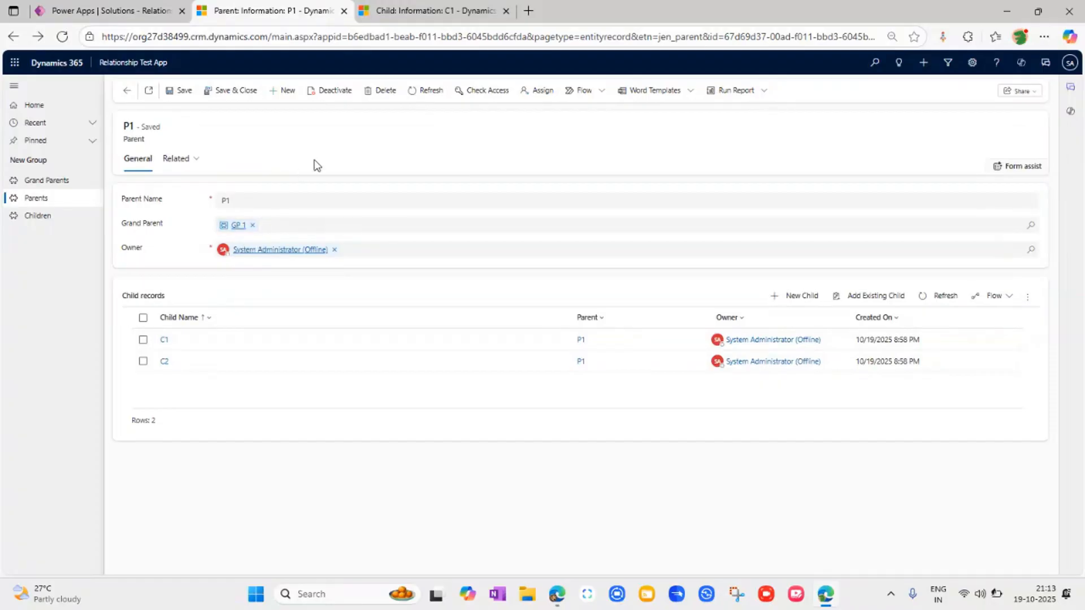
pyautogui.click(161, 12)
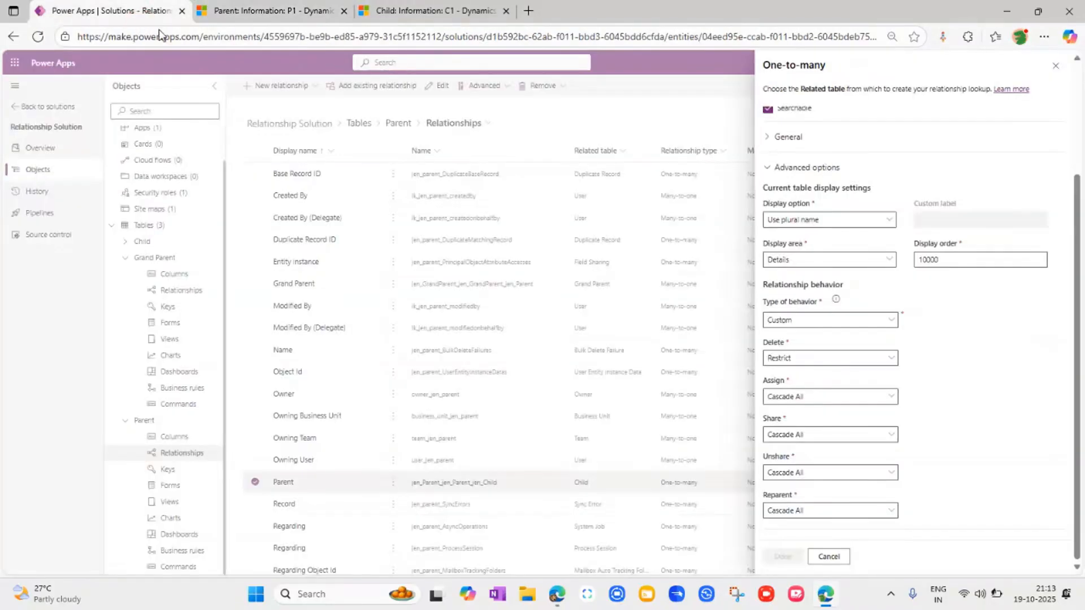